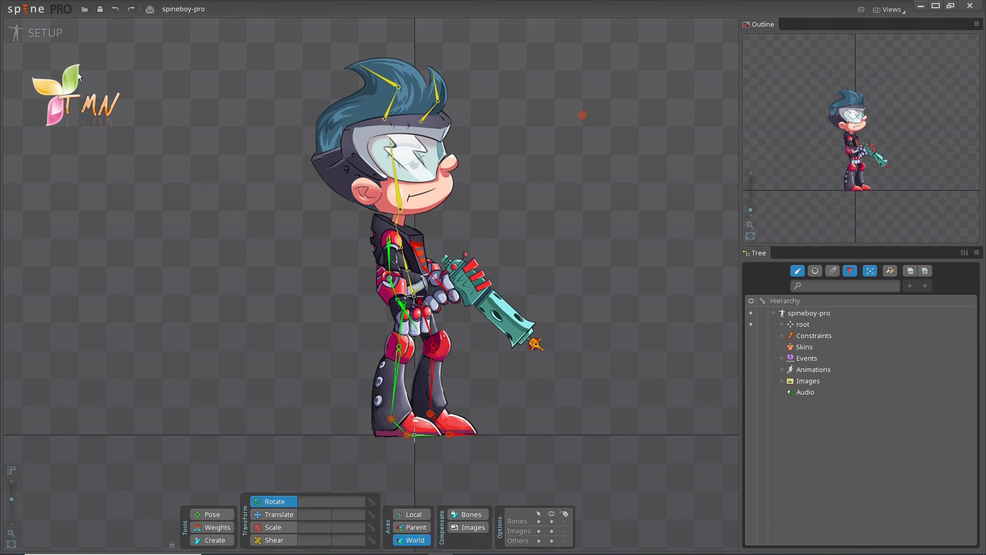
Step: Open the Spine logo menu listing New Project, Open Project, Save Project, Export and Settings
left_click(34, 10)
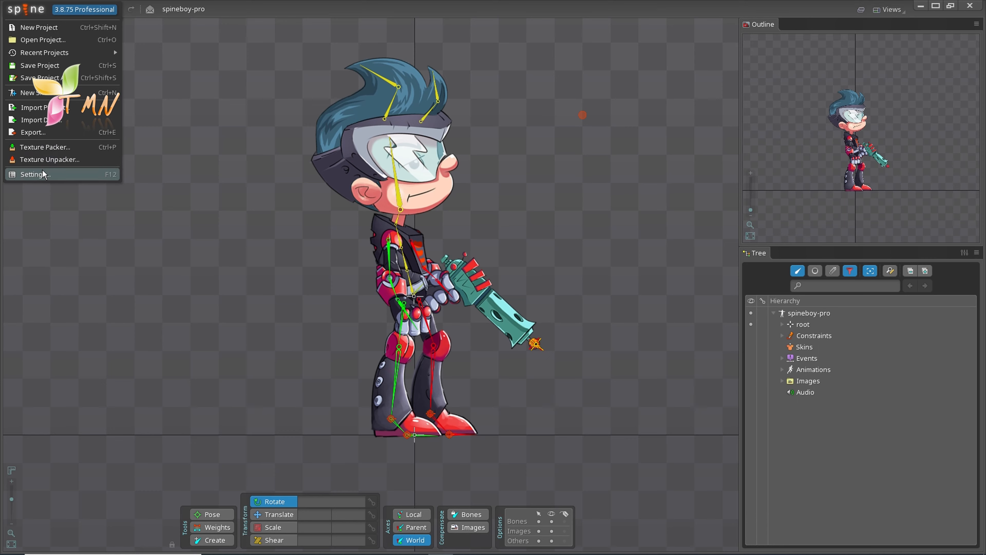
Step: Dismiss the main menu, then open and close the Views panel list without choosing one
left_click(37, 182)
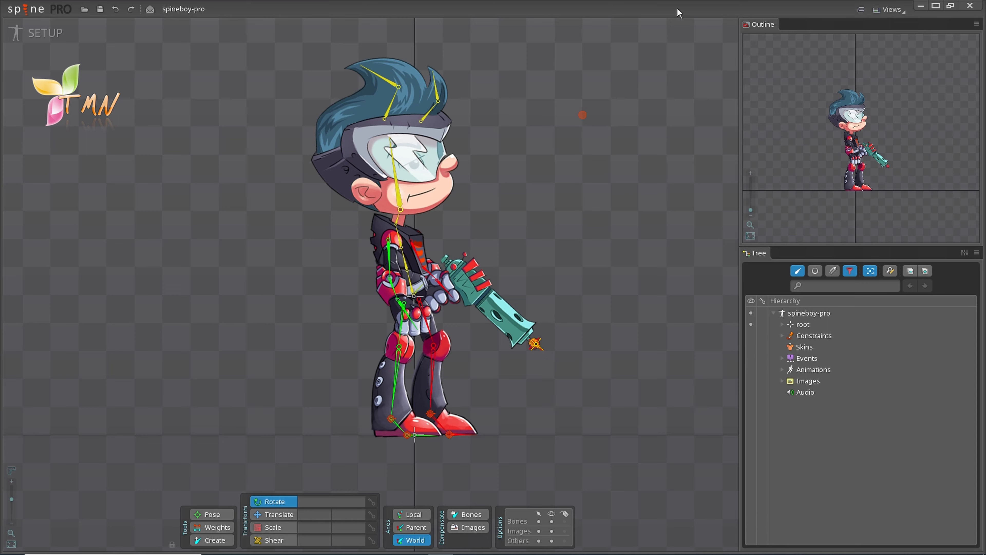
left_click(886, 11)
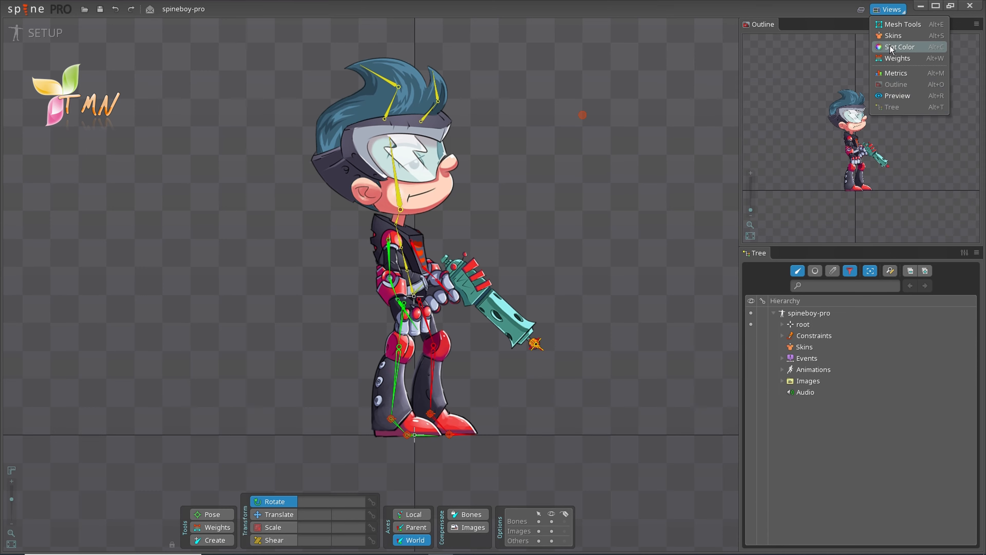
left_click(889, 10)
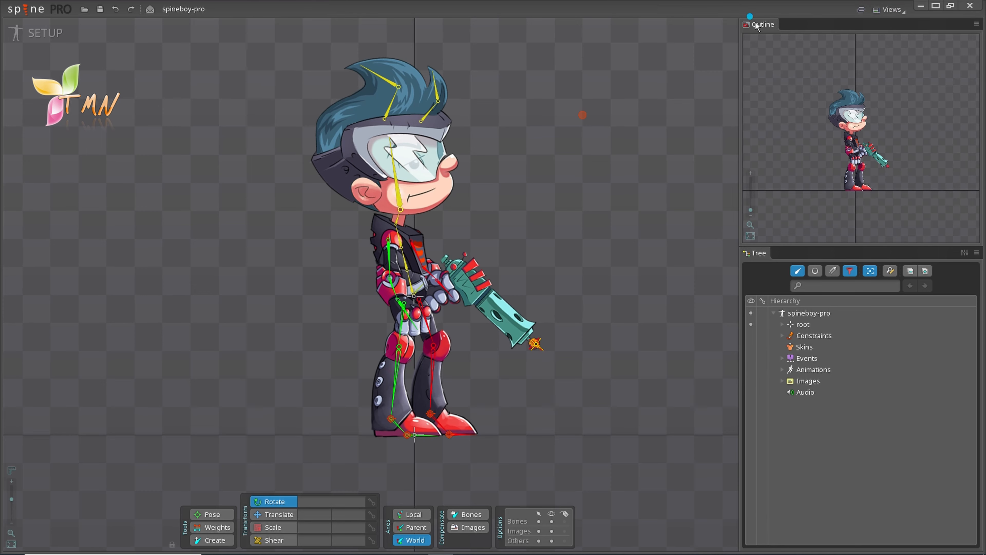
Step: Re-dock Outline above Tree, then enlarge Tree's height and resize the side column
left_click_drag(755, 22, 794, 251)
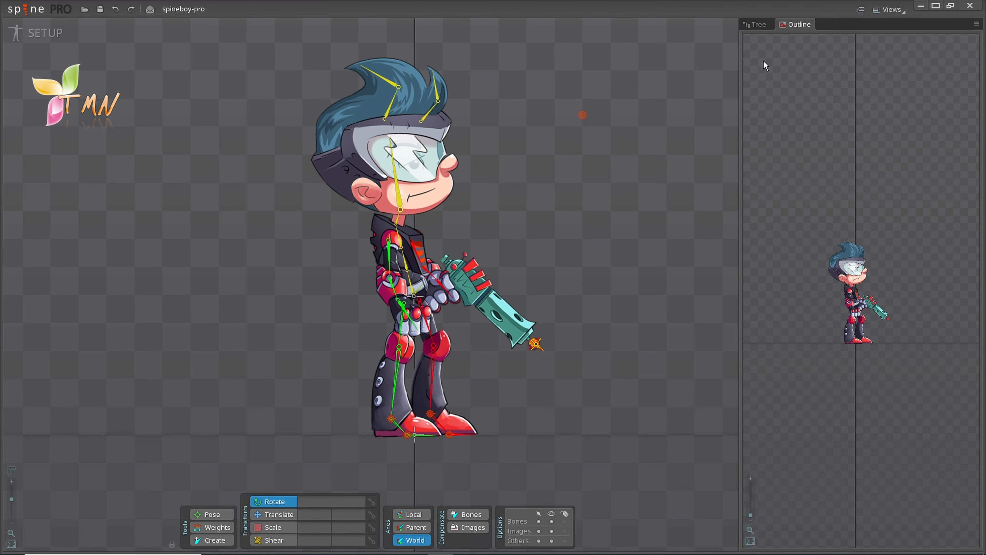
left_click(752, 24)
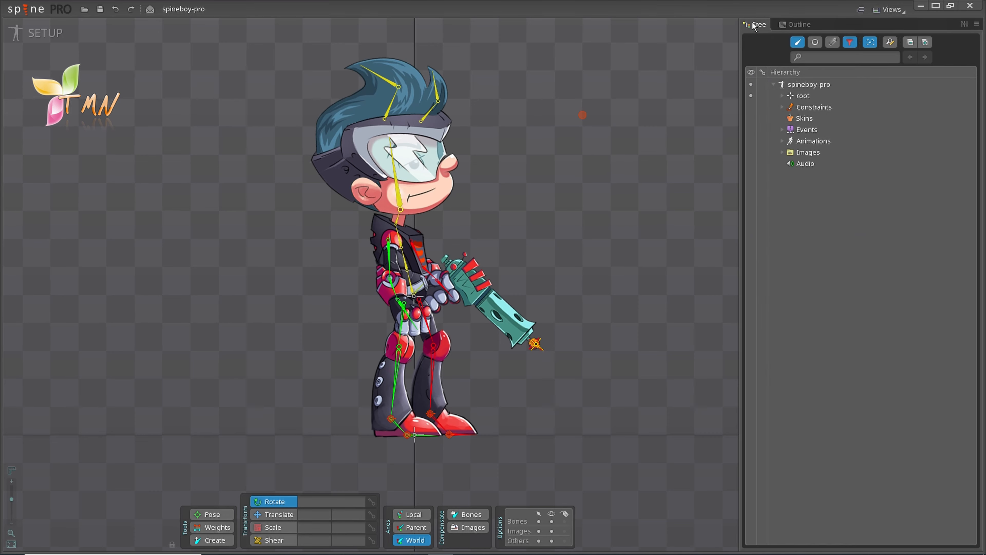
left_click_drag(781, 22, 785, 74)
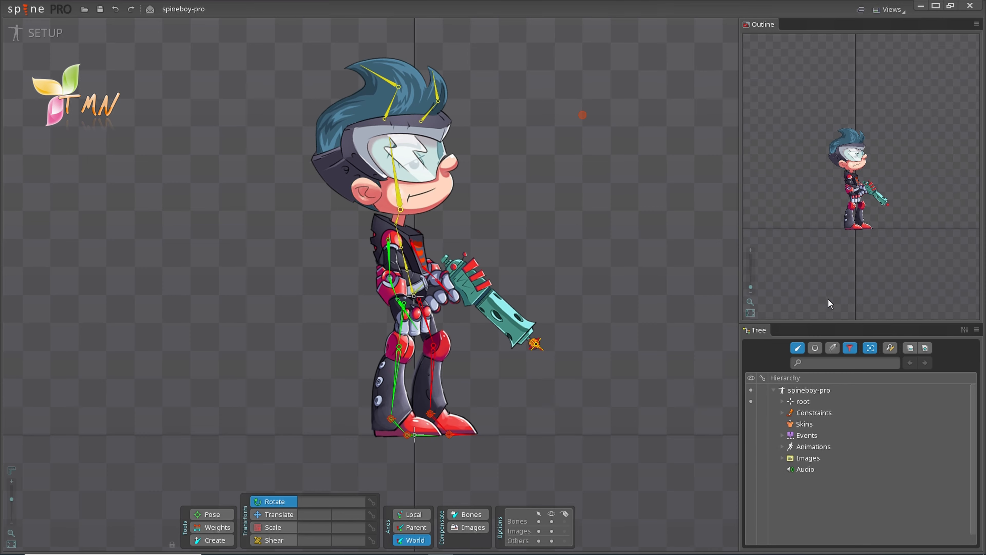
left_click_drag(836, 323, 835, 257)
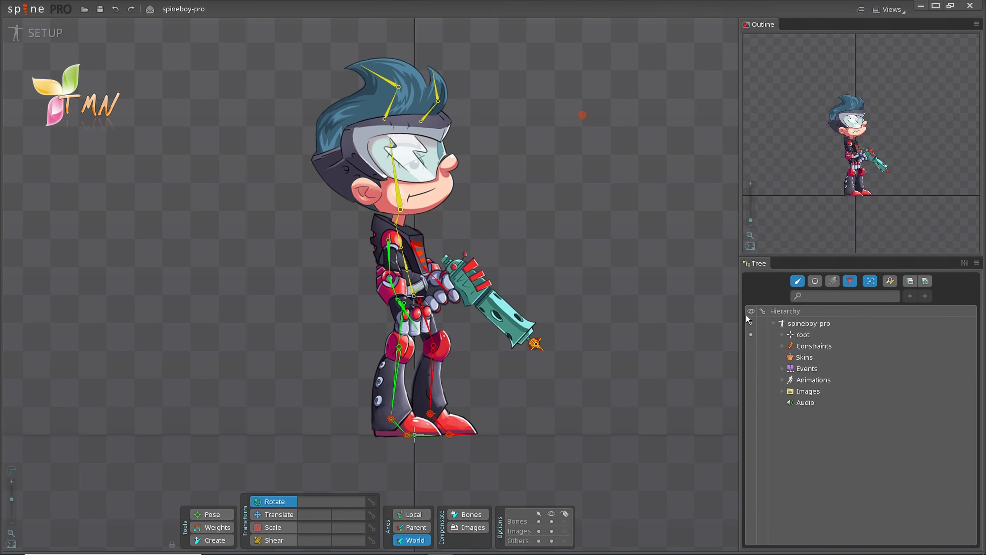
left_click_drag(733, 317, 763, 313)
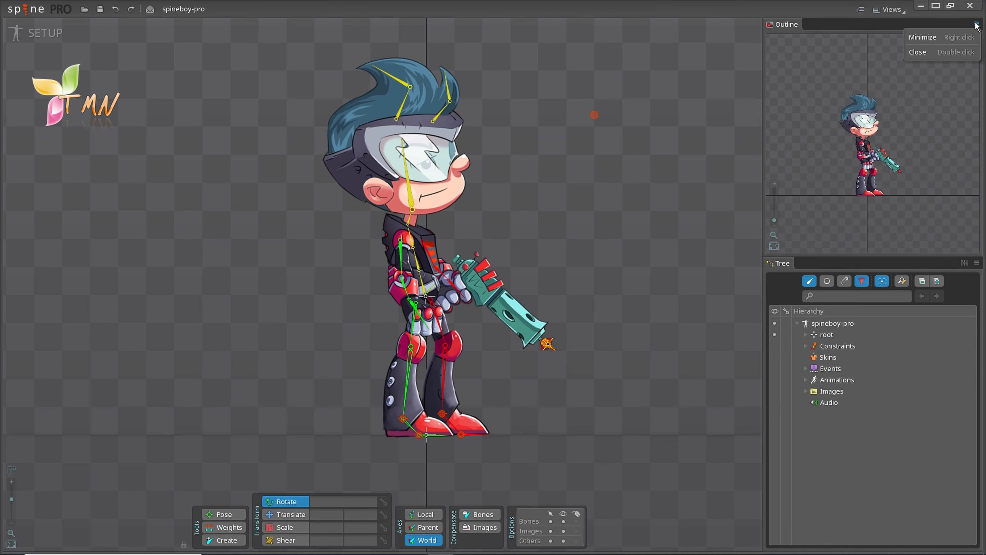
Step: Minimize and restore Outline and Tree individually and all together, then close both panels
left_click(953, 35)
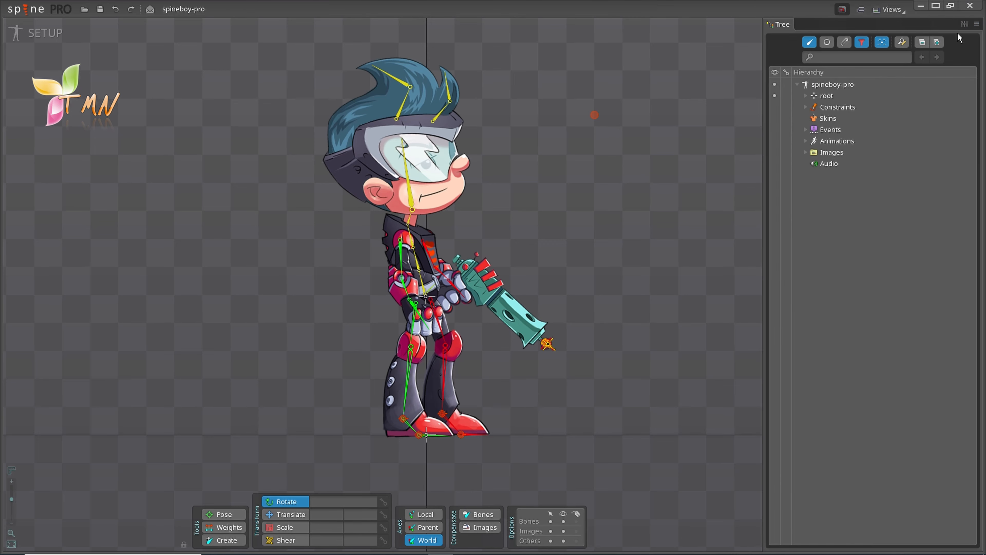
right_click(975, 24)
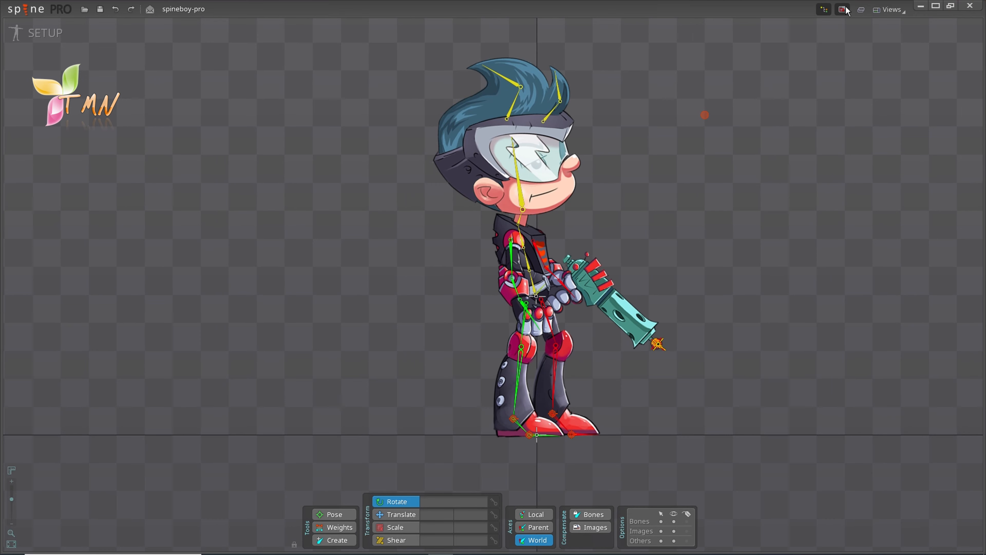
left_click(824, 9)
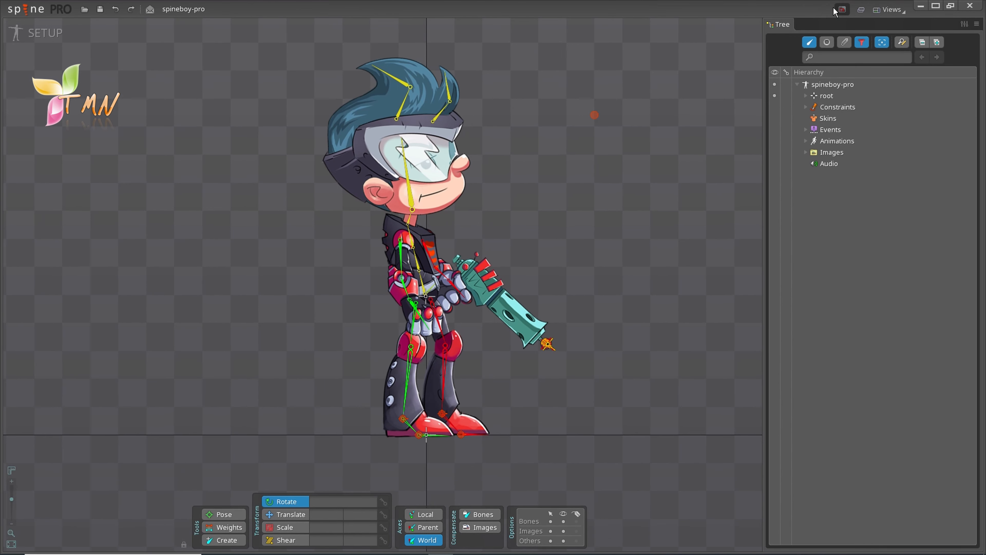
left_click(841, 10)
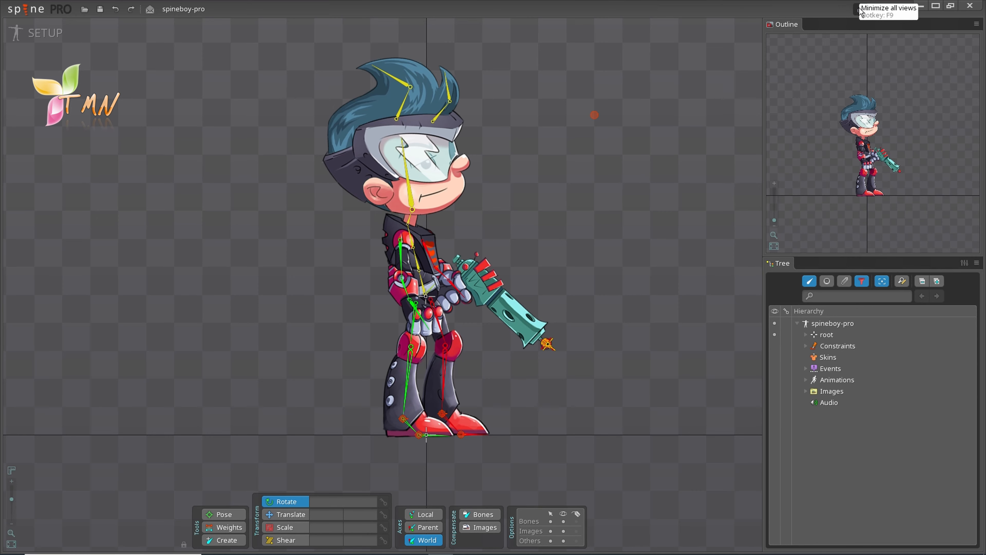
left_click(860, 10)
left_click(861, 10)
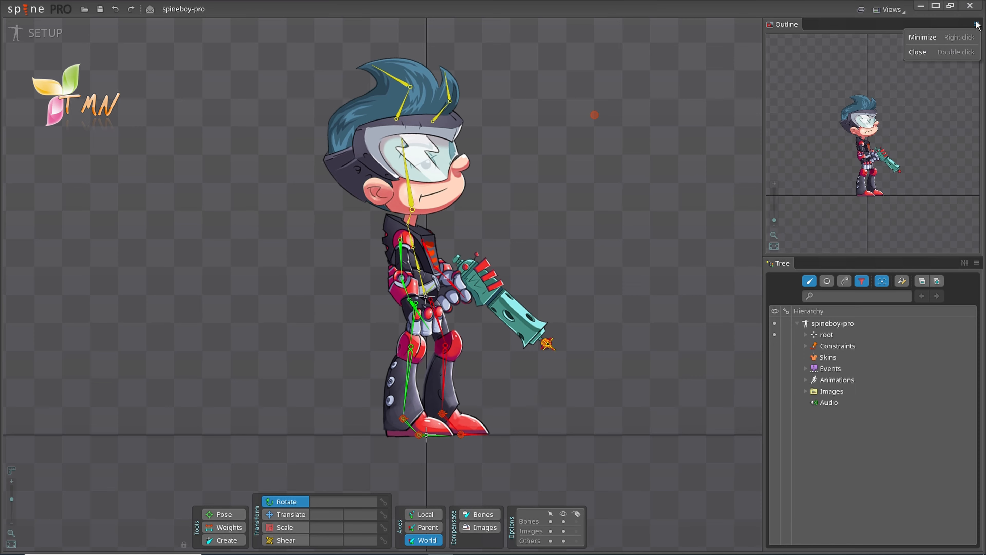
left_click(954, 50)
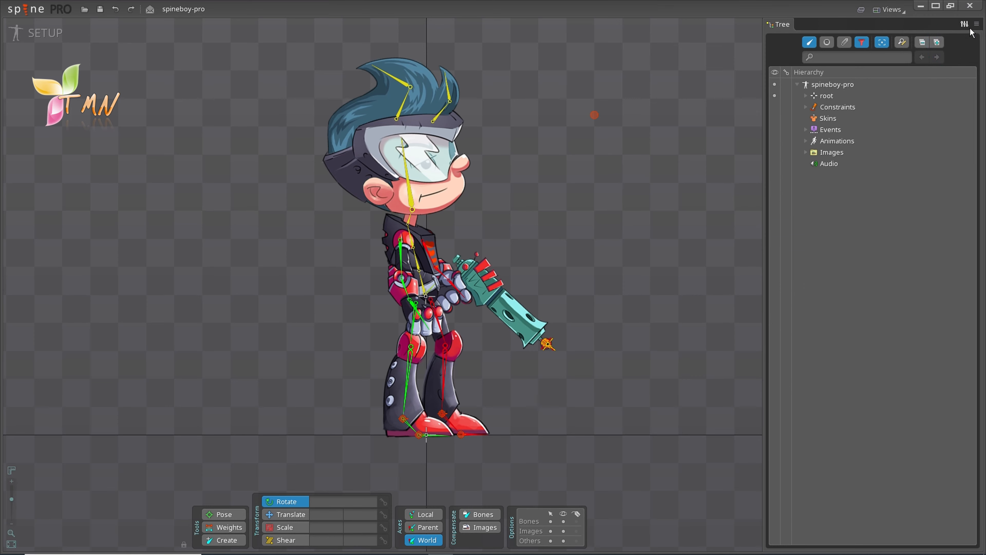
double_click(977, 25)
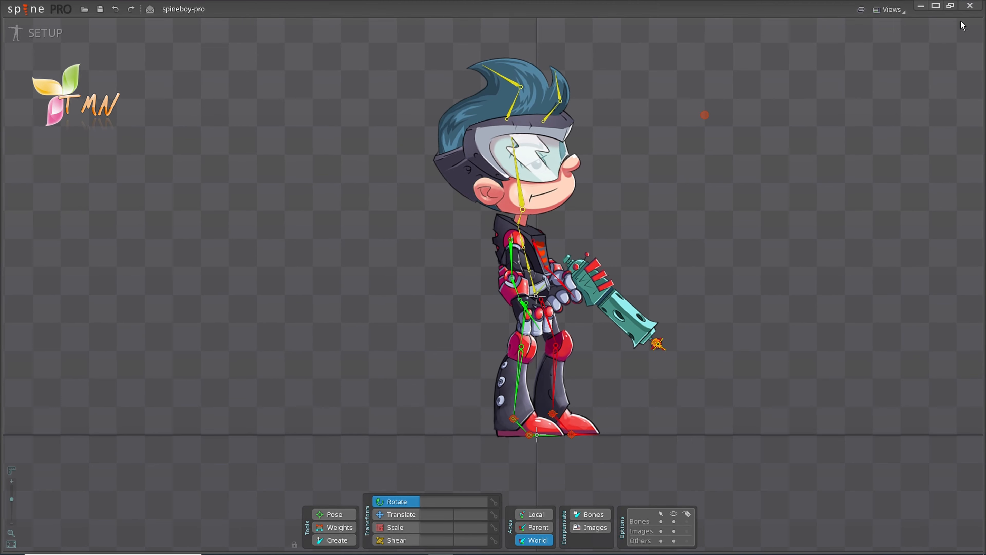
Step: Choose Tree from the Views list to dock the hierarchy beside the viewport
left_click(905, 14)
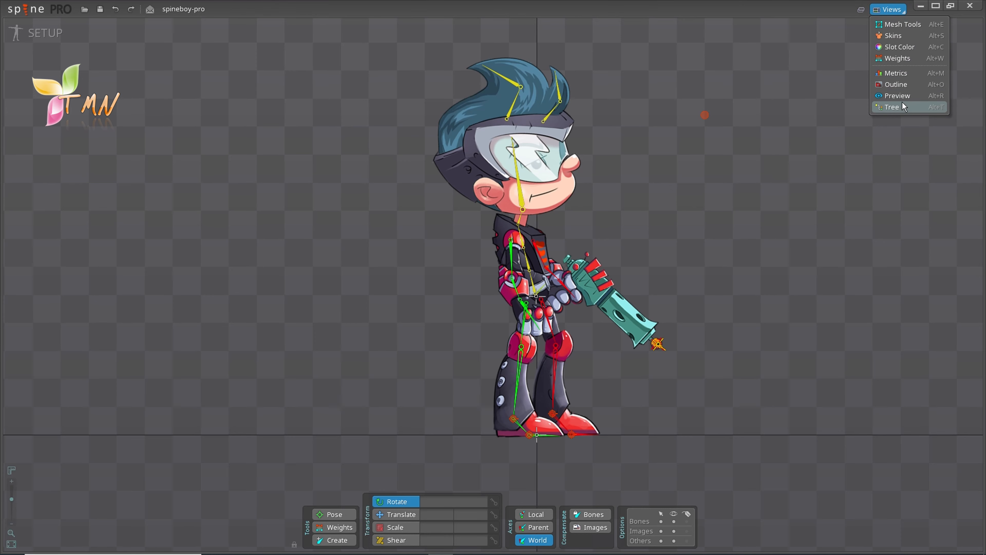
left_click(893, 107)
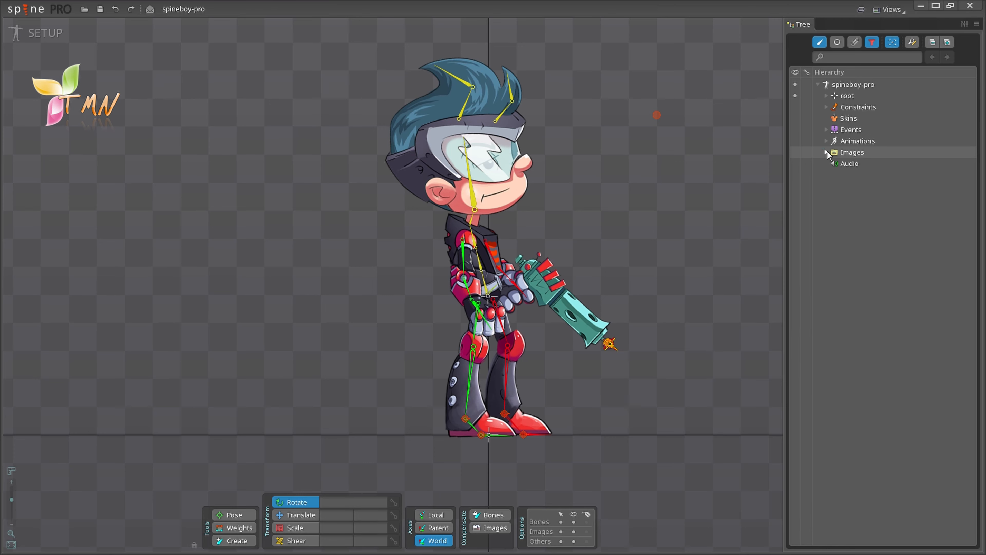
double_click(838, 154)
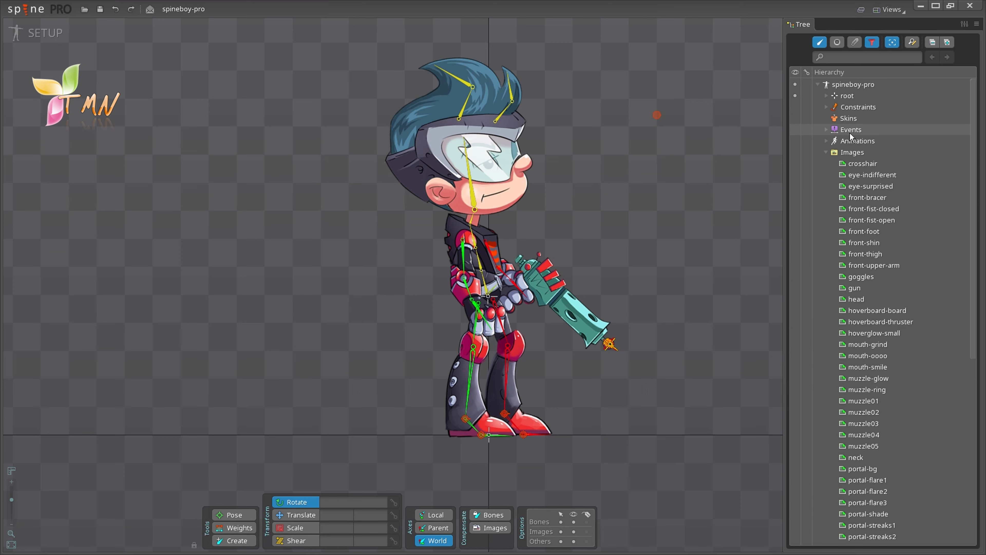
left_click(826, 152)
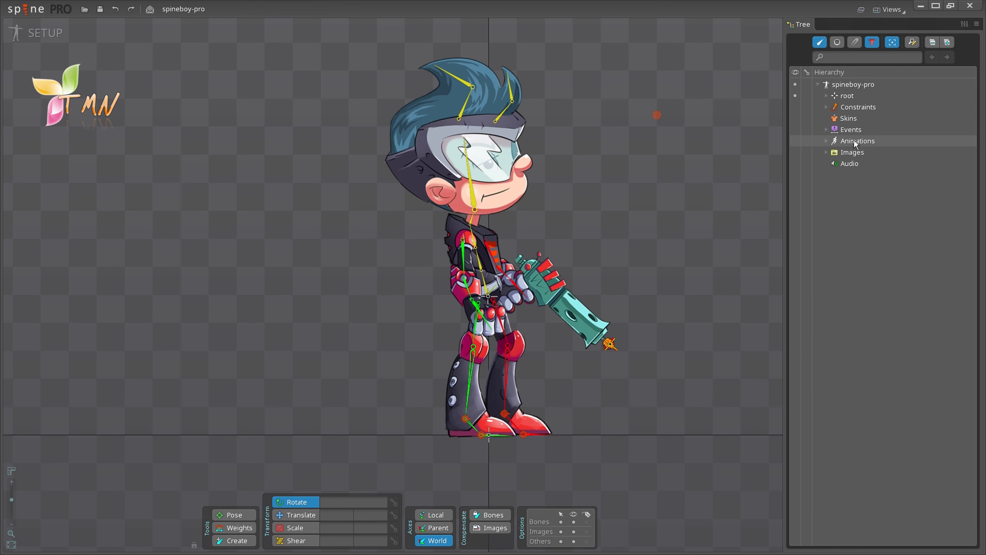
left_click(826, 141)
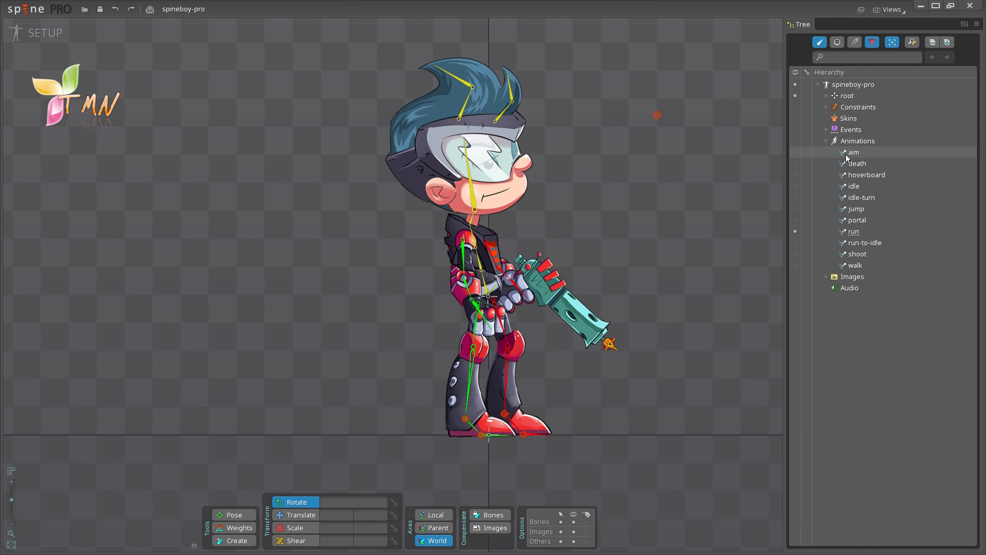
left_click(826, 141)
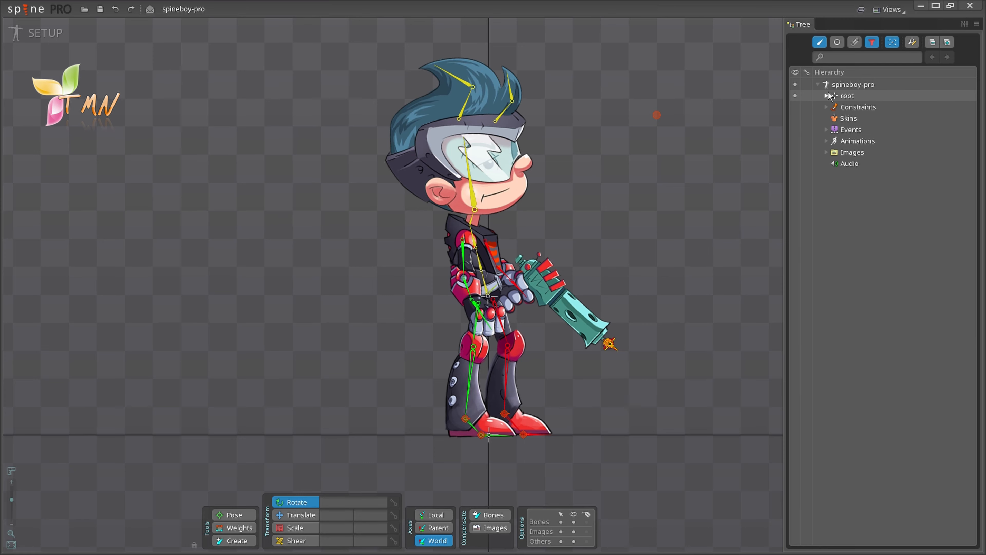
left_click(846, 96)
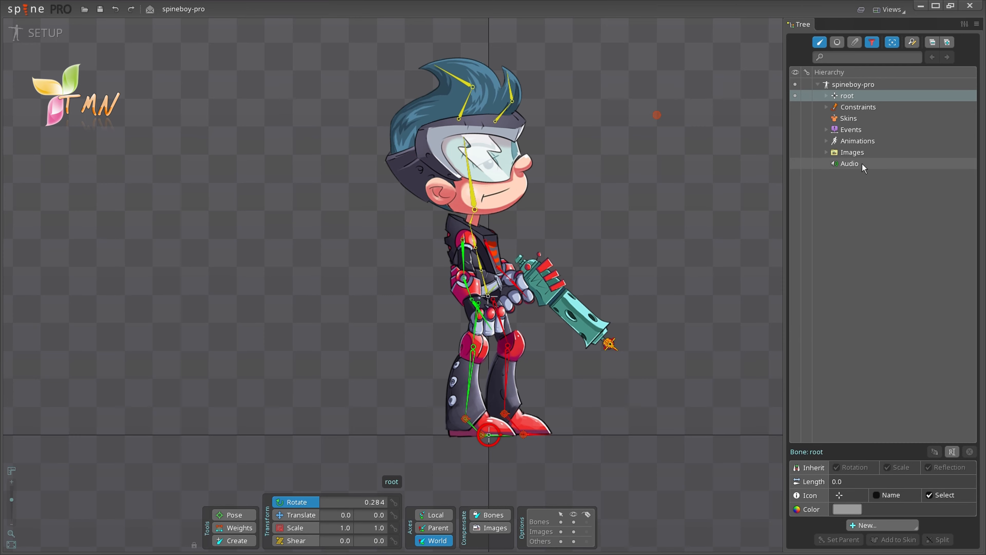
left_click(827, 96)
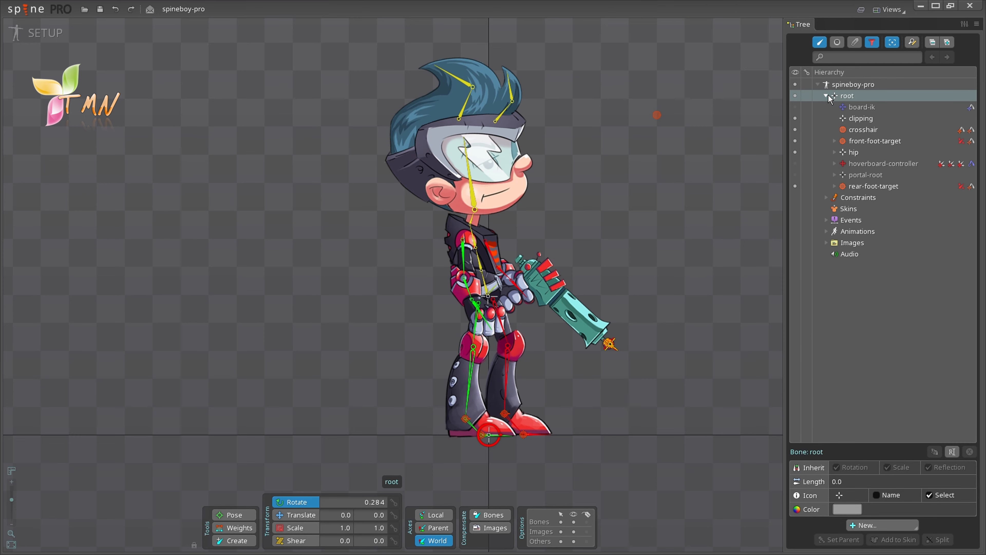
left_click(834, 152)
left_click(860, 197)
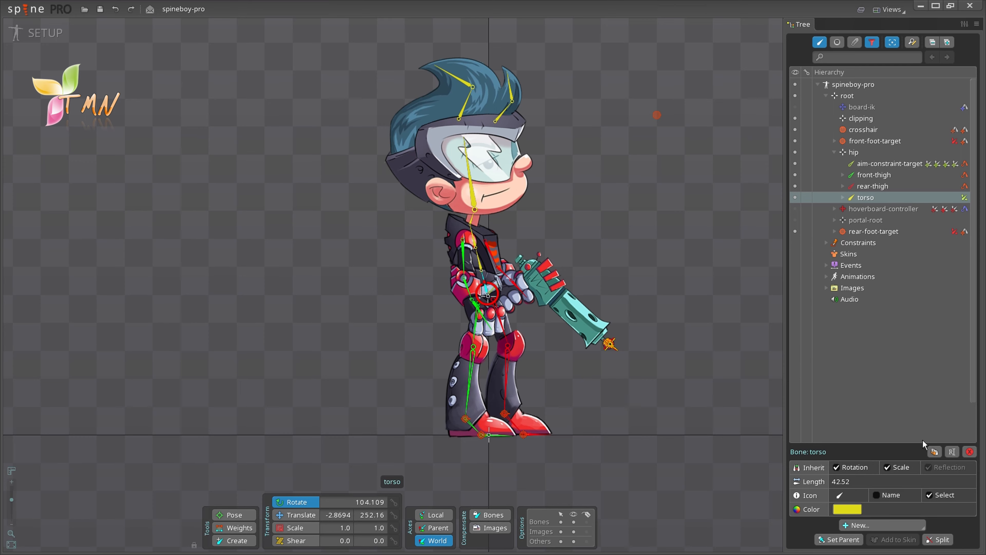
left_click(936, 452)
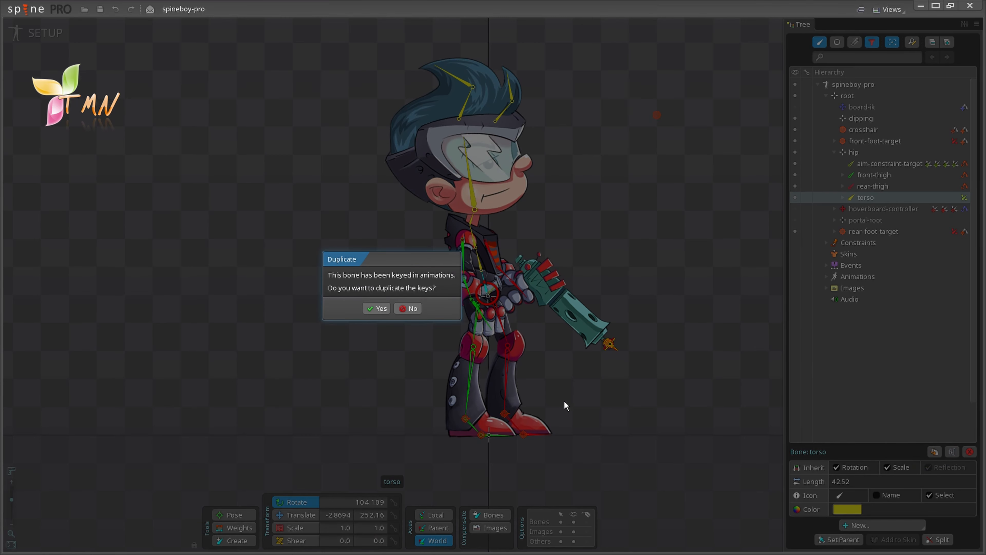
left_click(374, 309)
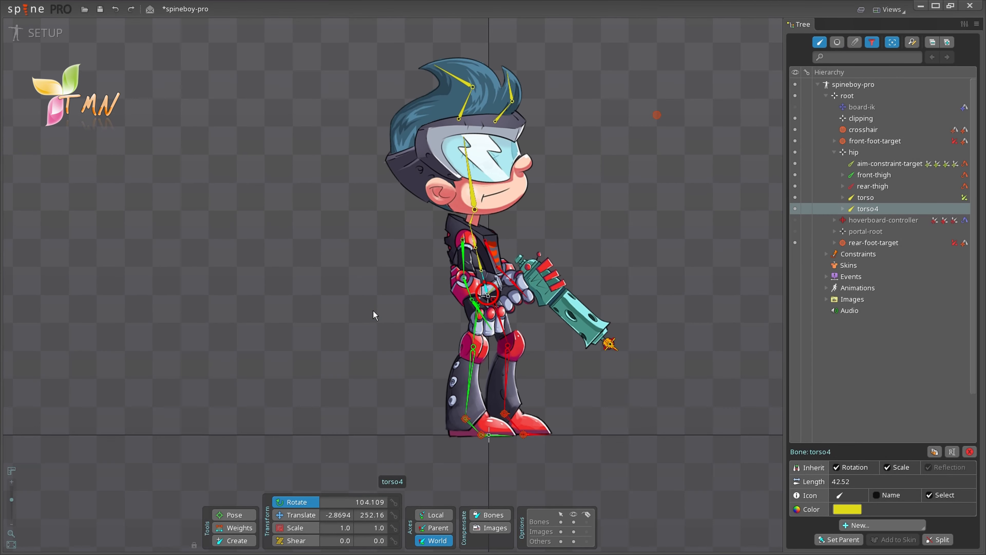
left_click(951, 453)
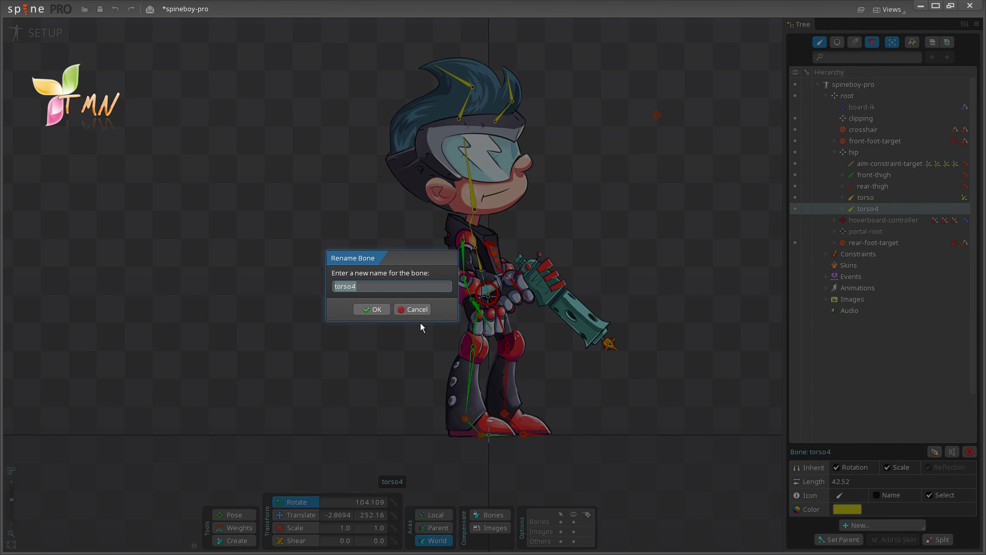
left_click(416, 309)
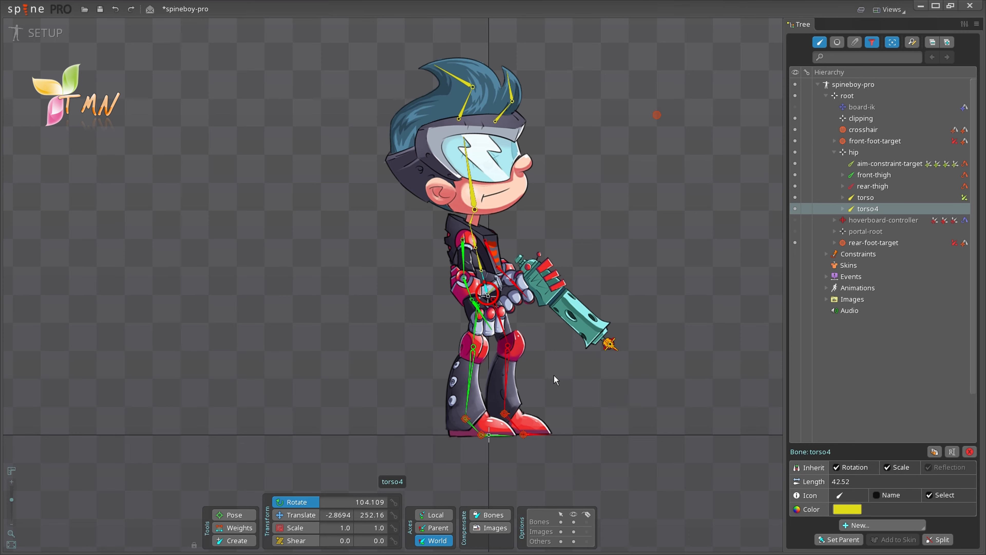
key("F2")
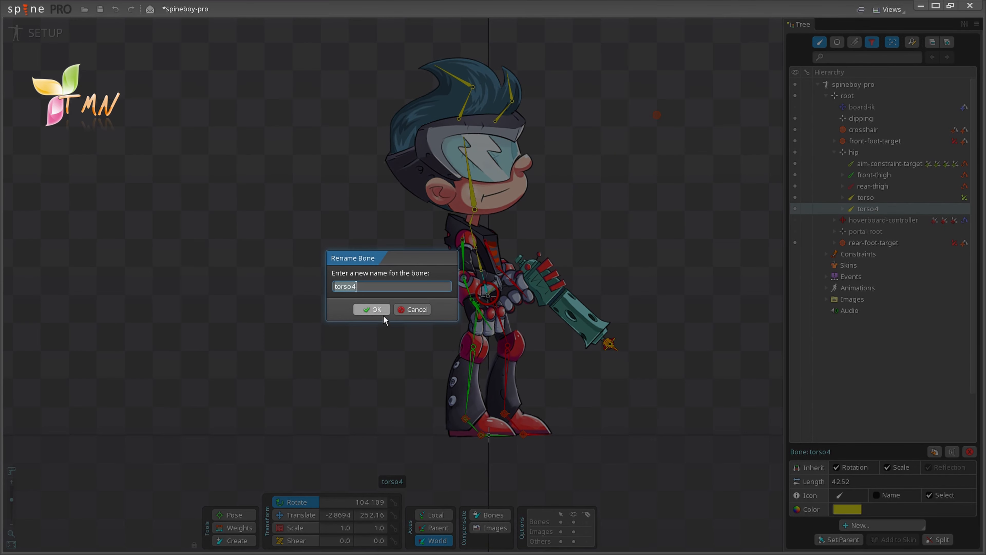
left_click(407, 310)
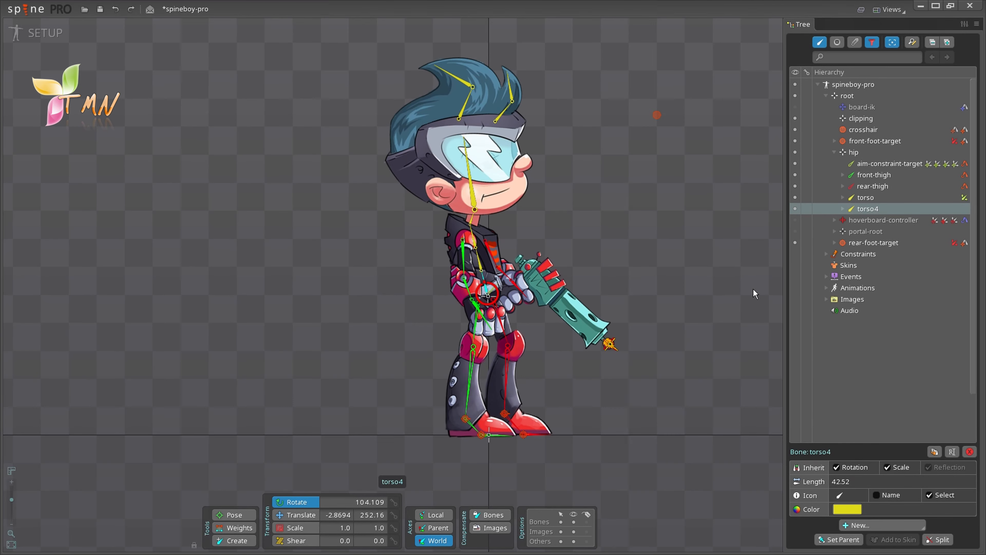
double_click(862, 209)
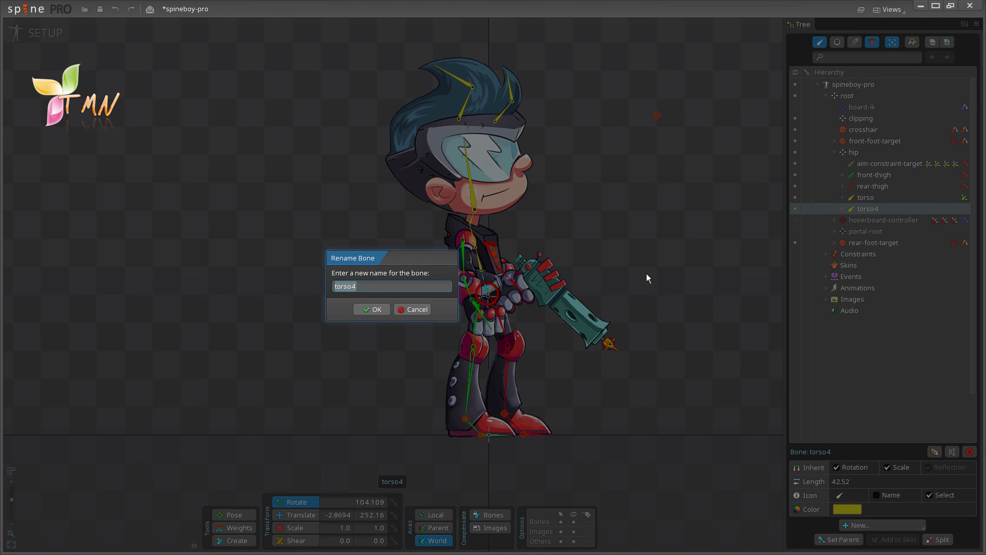
left_click(422, 310)
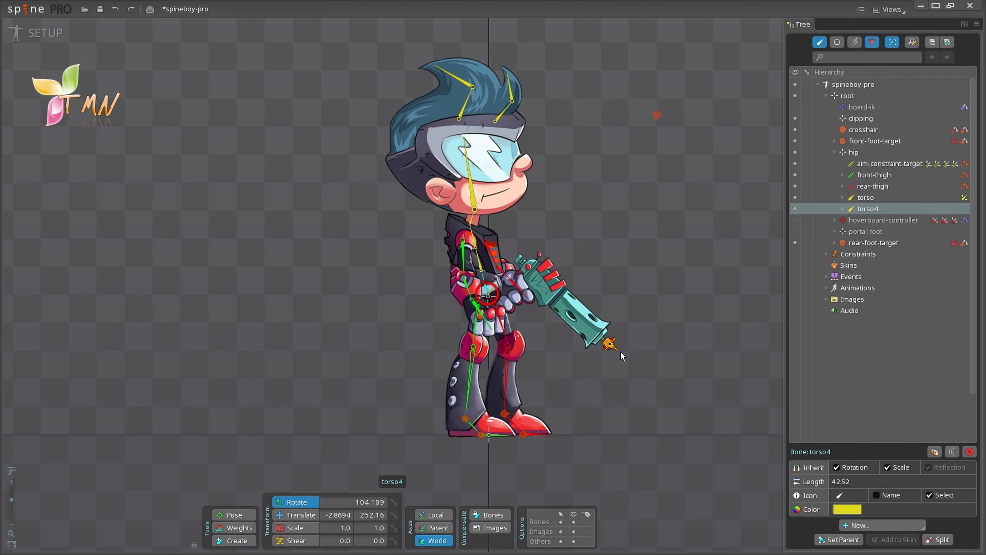
Step: Delete torso4 and its child bones with Yes, then select the root and torso bones
left_click(970, 451)
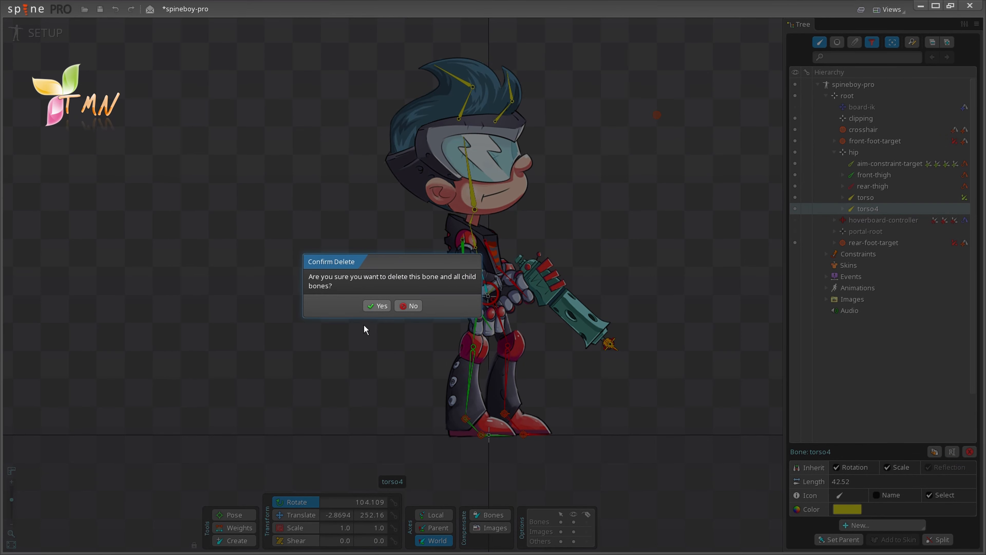
left_click(372, 303)
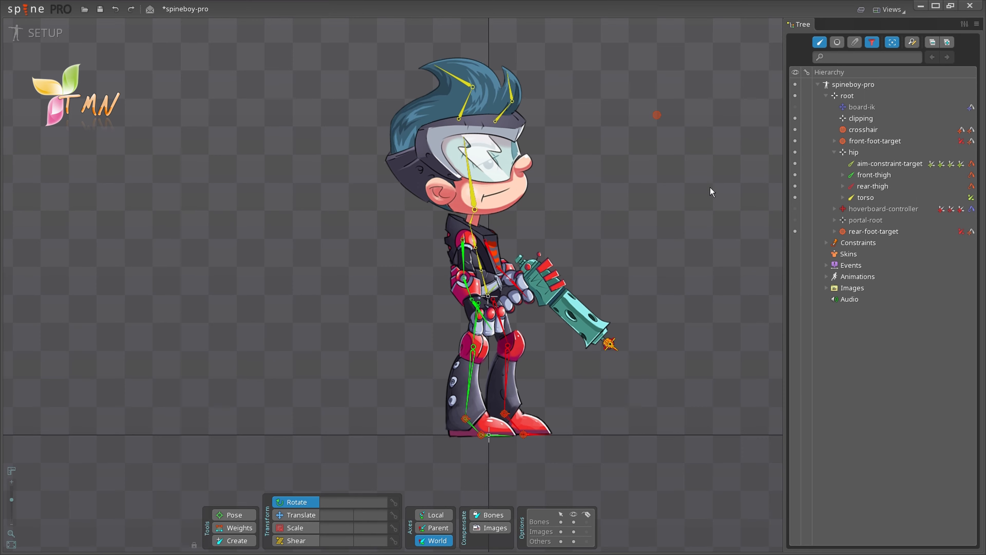
left_click(838, 96)
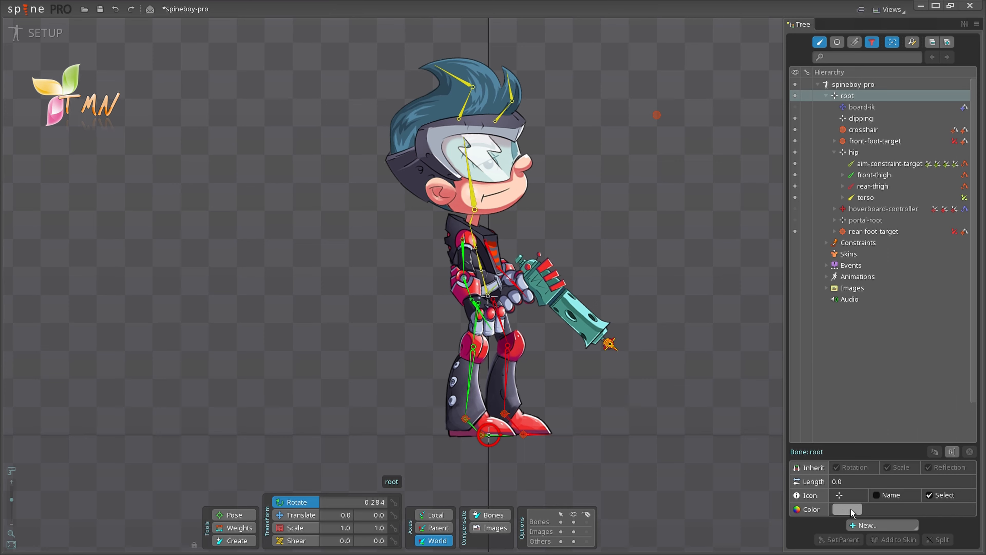
left_click(863, 200)
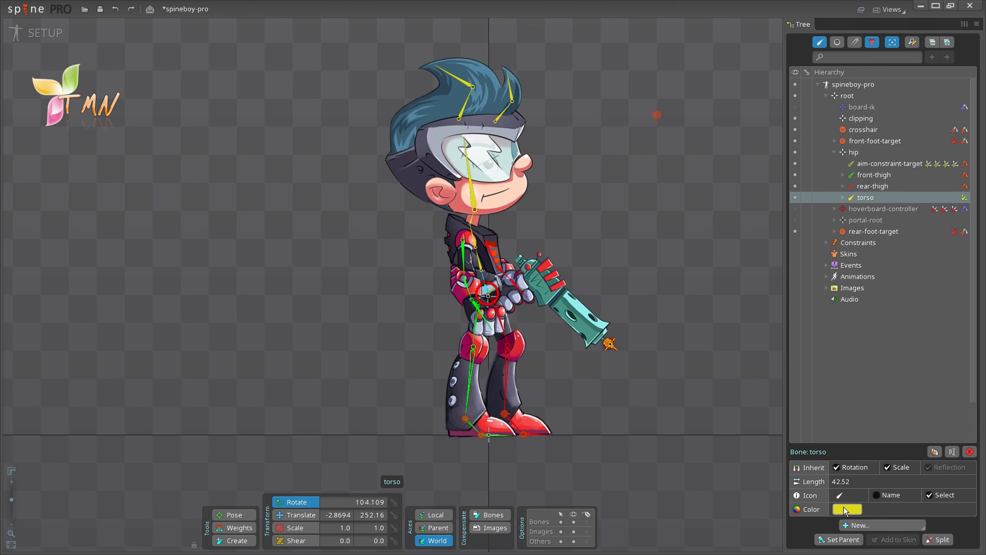
Step: Save with Ctrl+S, then expand front-thigh and its slot to select the front-thigh attachment
key("ctrl+s")
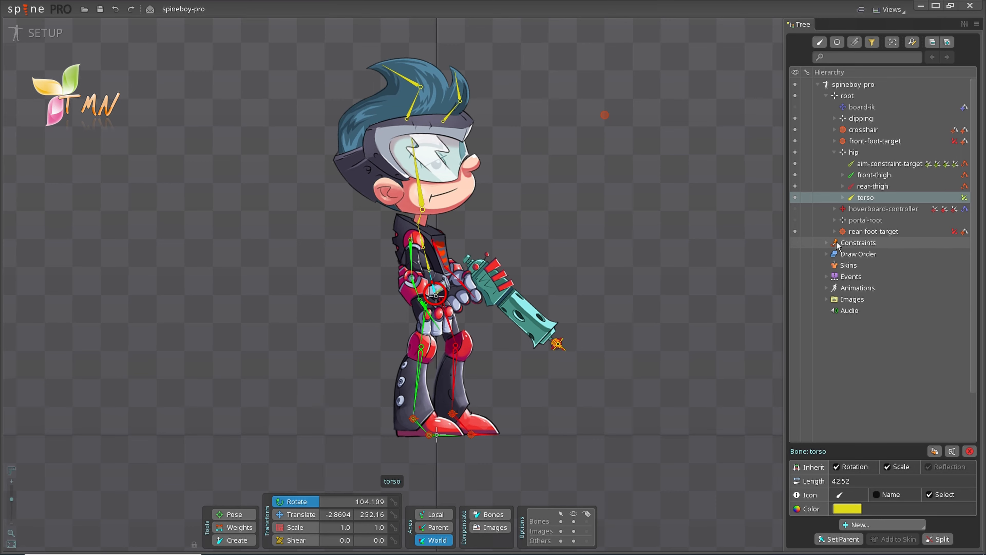
left_click(843, 175)
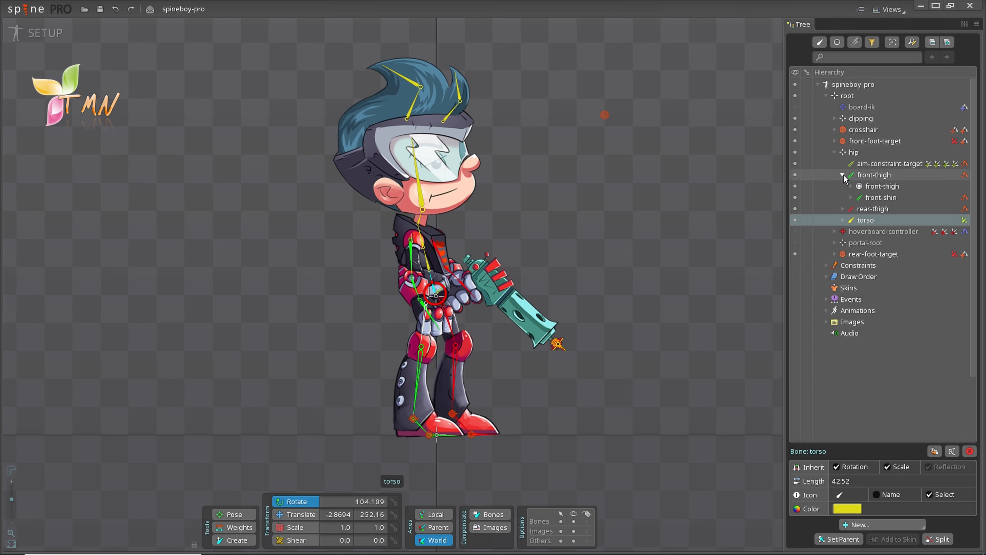
left_click(850, 186)
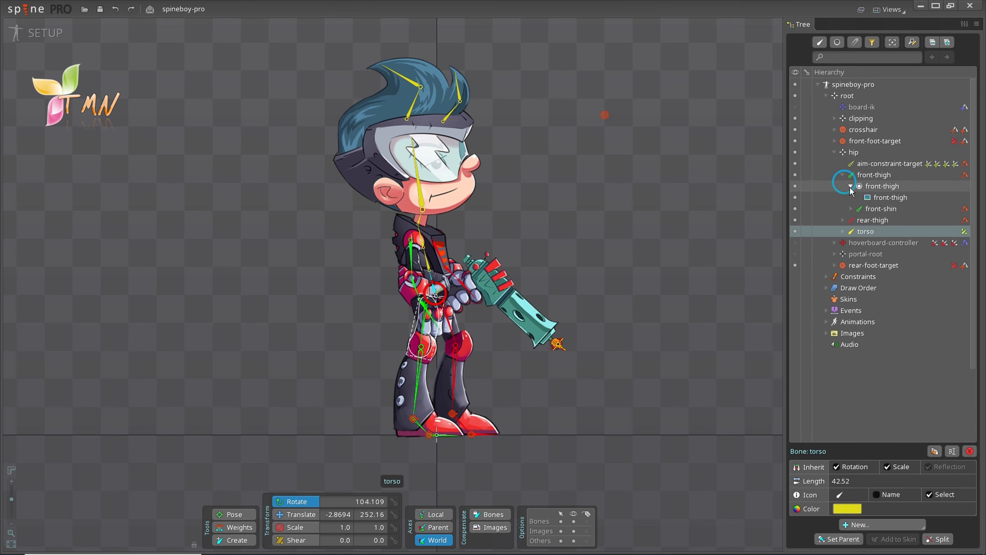
left_click(872, 198)
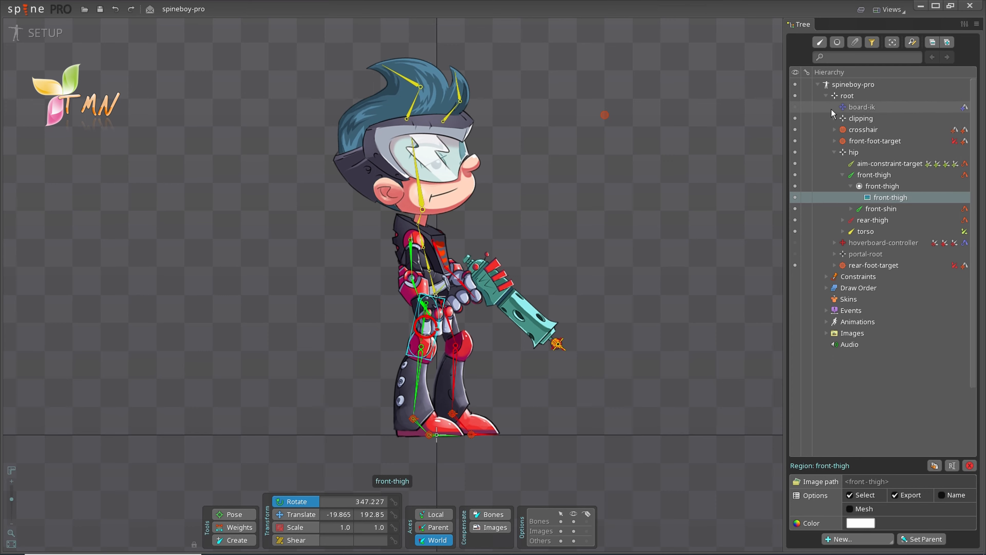
Step: Collapse root in the Tree and open the Tree's display filter options
left_click(827, 96)
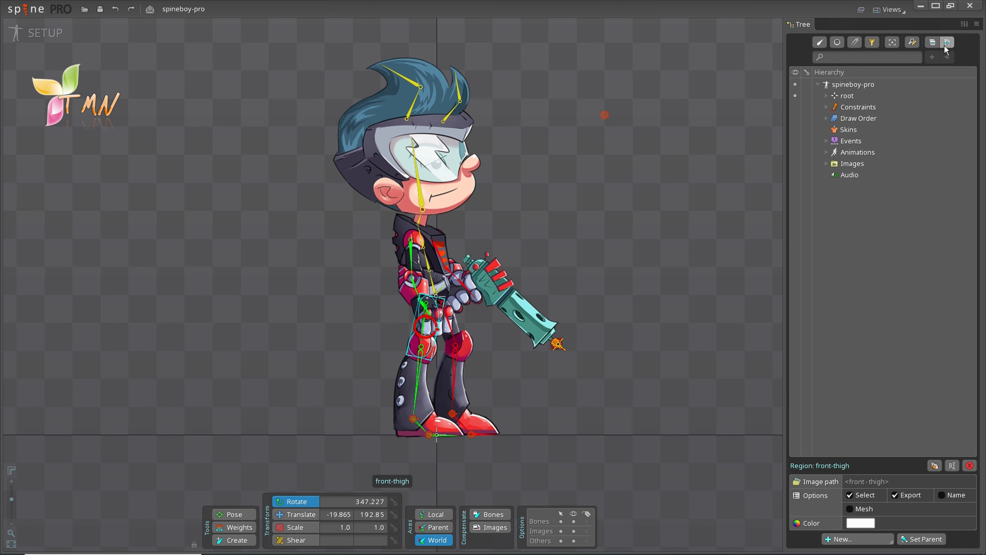
left_click(871, 42)
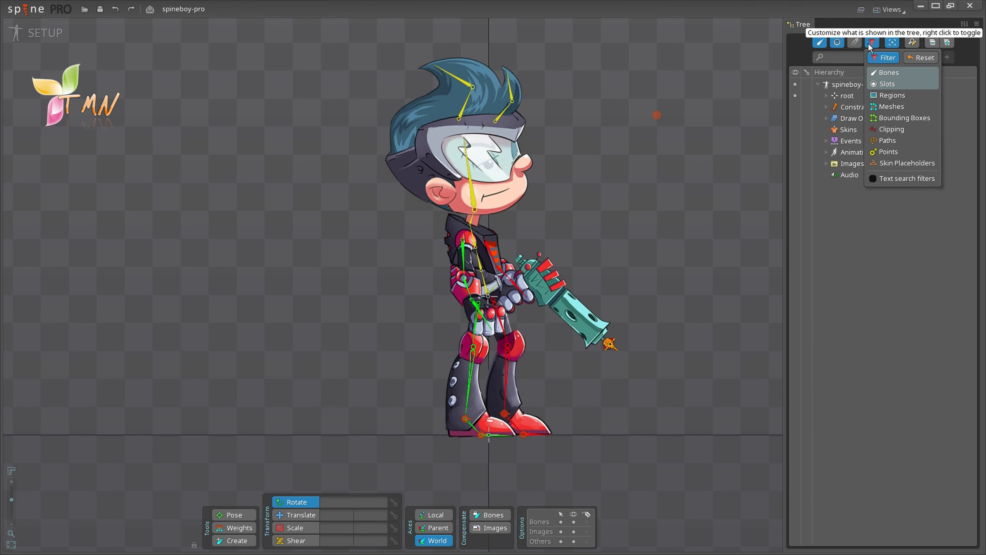
Step: Close the filter options and select the character's head in the viewport to show the head slot
left_click(869, 44)
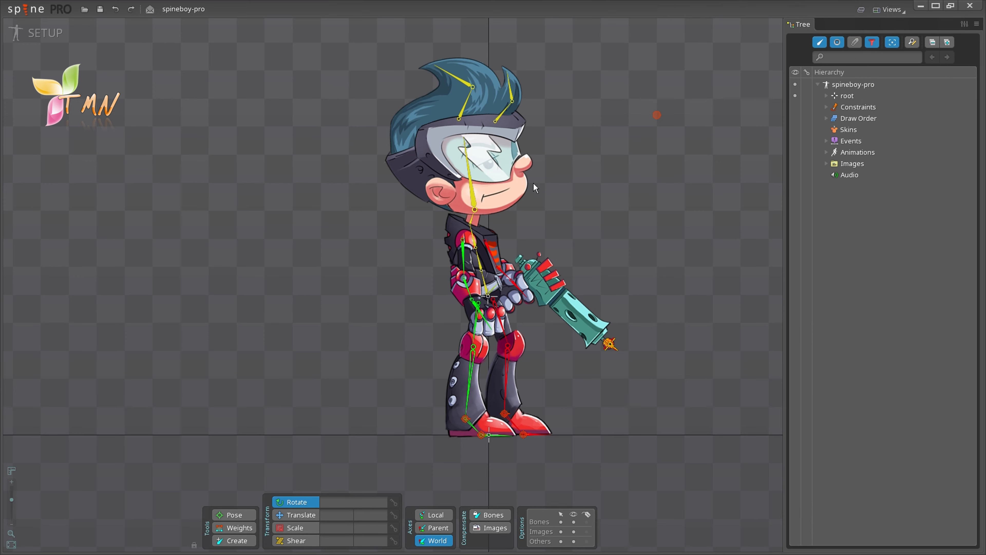
left_click(518, 186)
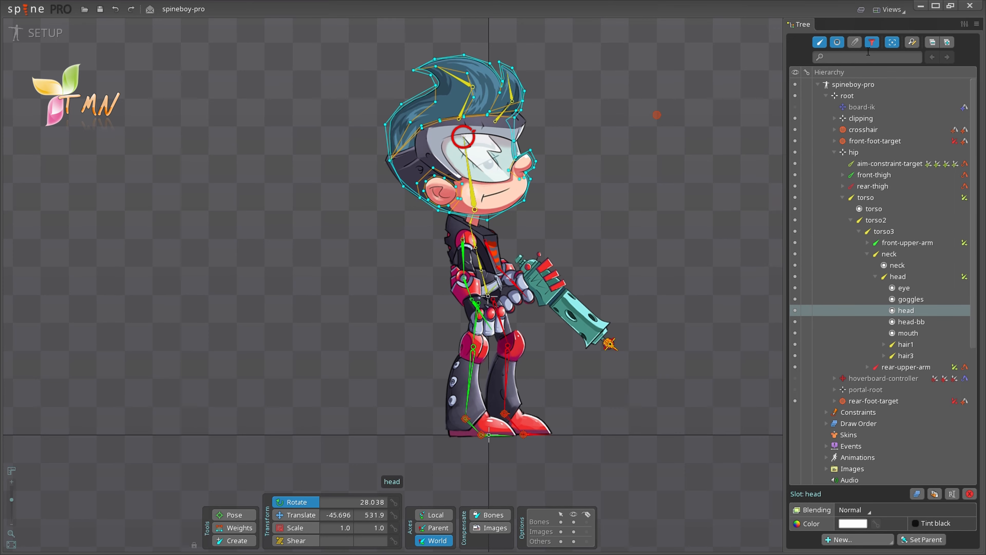
Step: Filter the Tree to Slots only and select the slots from muzzle-ring4 through rear-foot
left_click(871, 42)
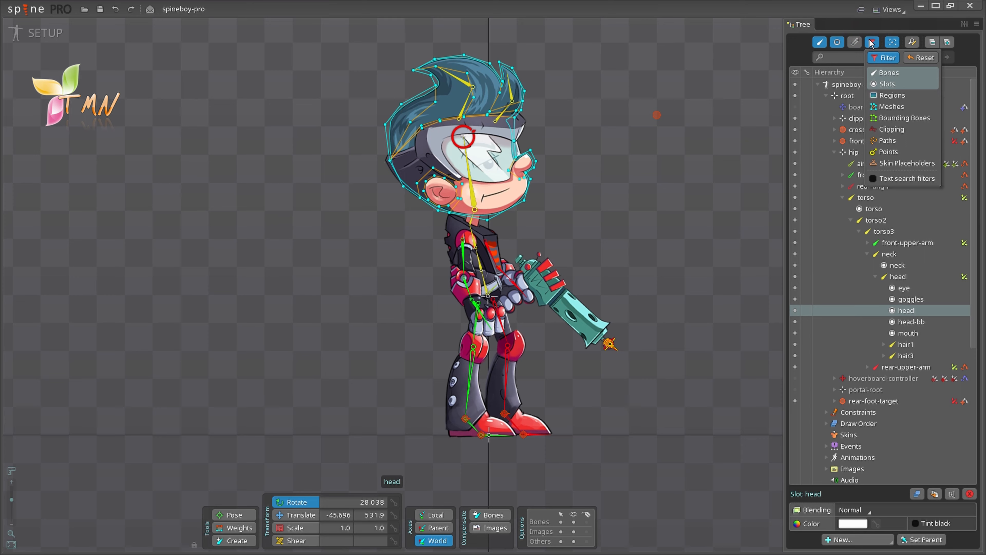
left_click(889, 85)
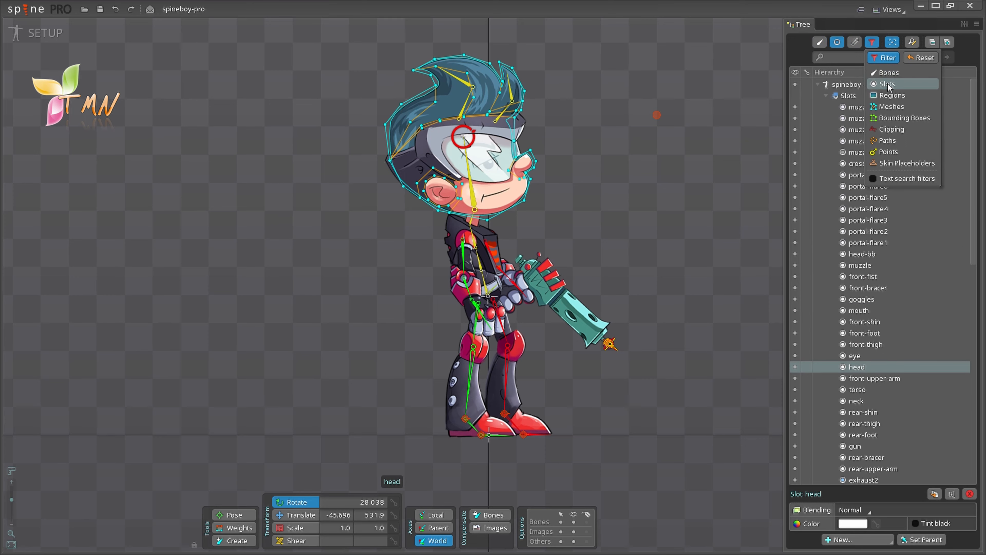
left_click(873, 44)
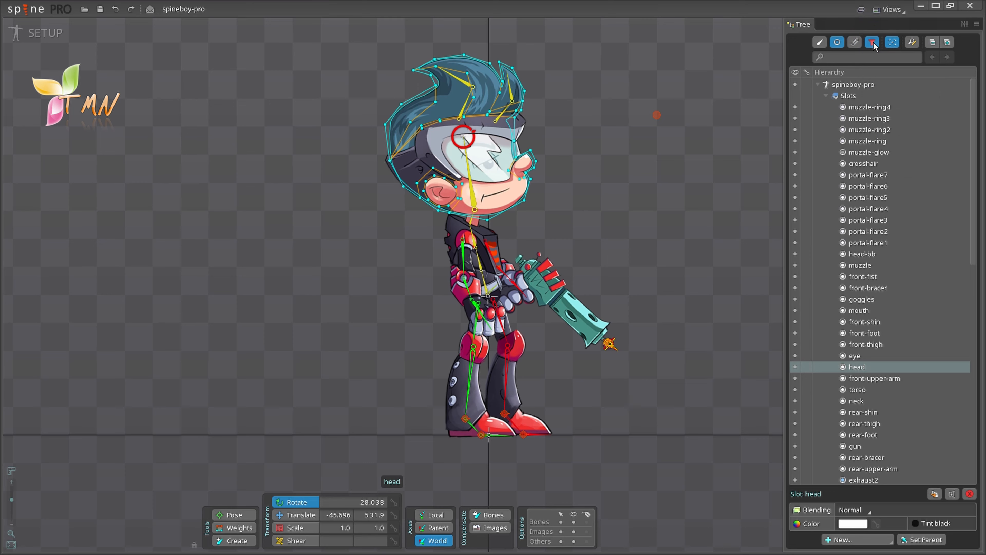
left_click(867, 108)
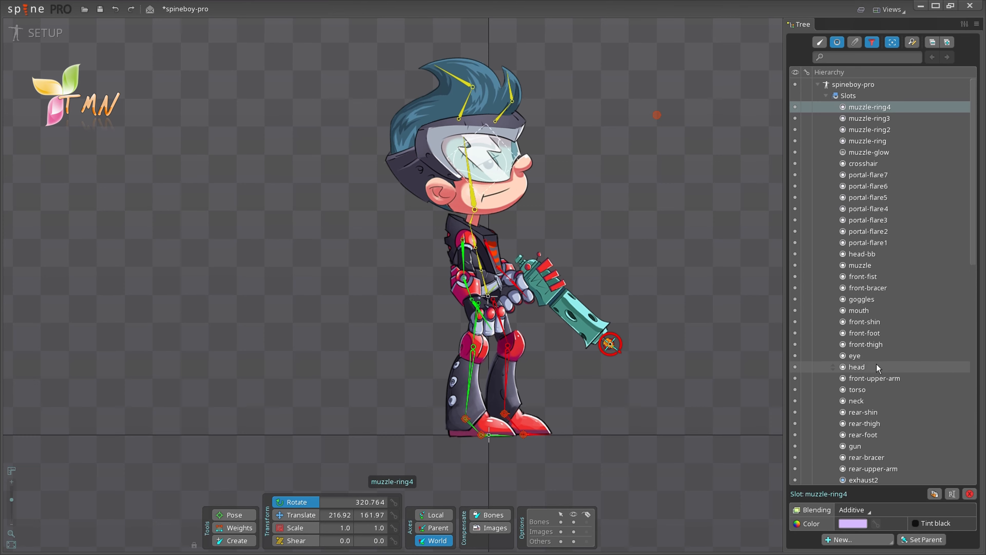
left_click(863, 433, "shift")
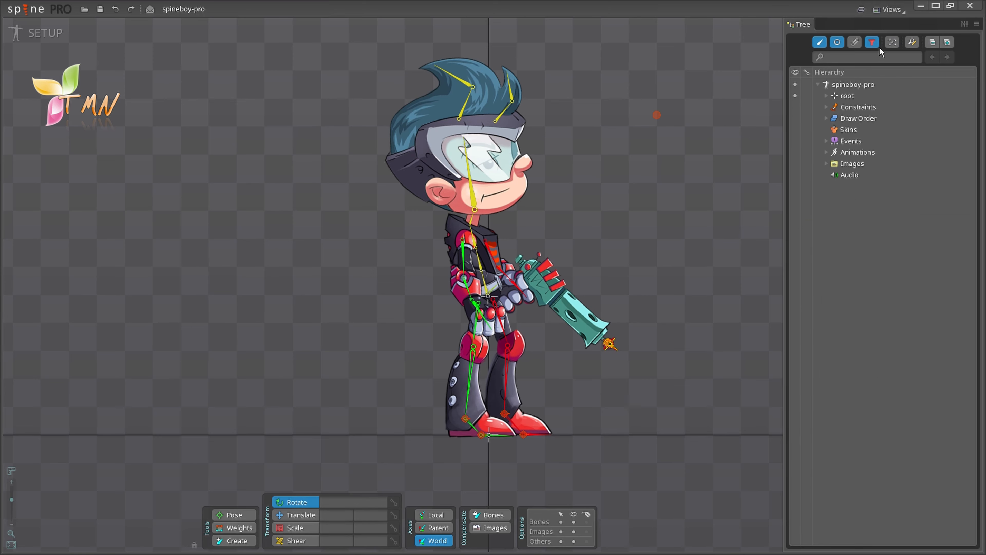
Step: Turn the tree filters back on and select head, then crosshair (translate 300.0, 570.95)
left_click(892, 43)
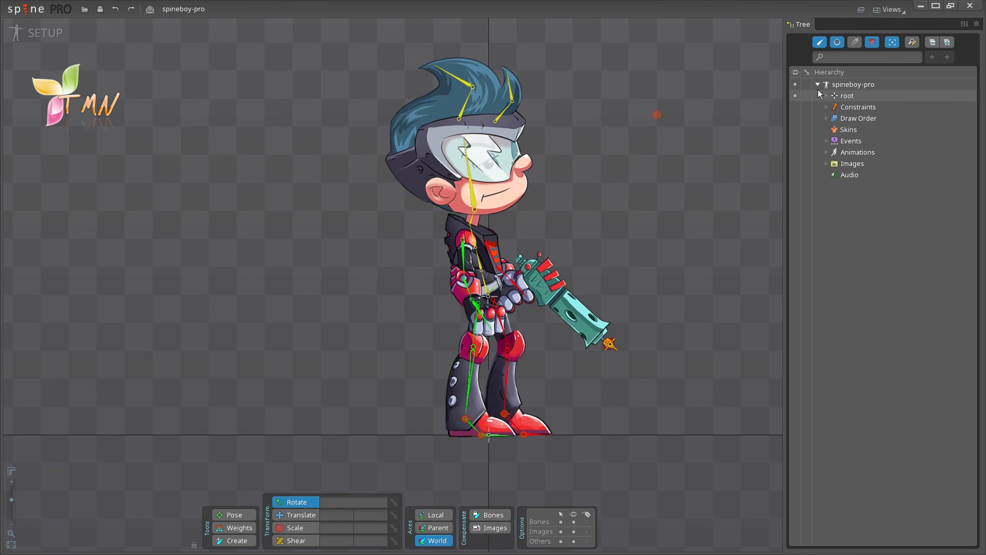
left_click(474, 209)
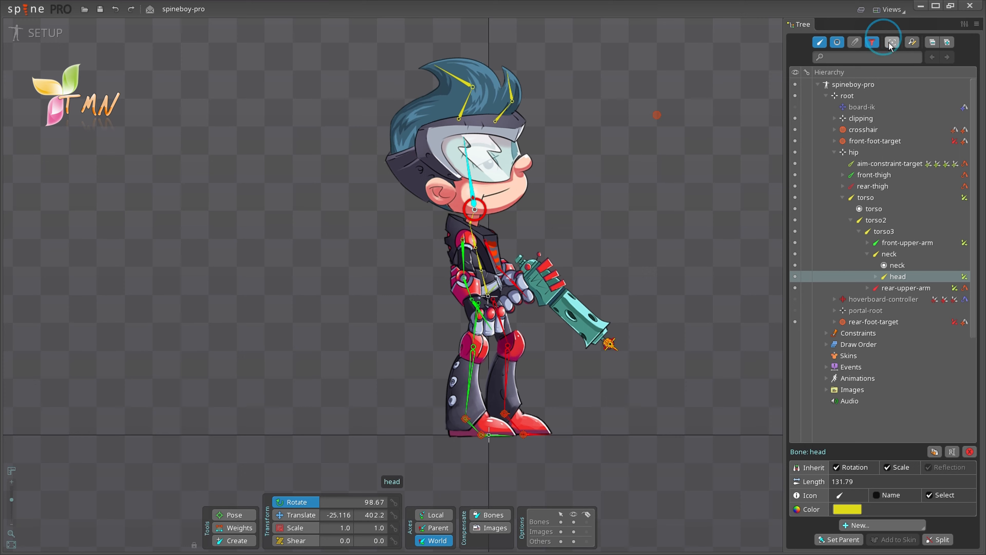
left_click(657, 116)
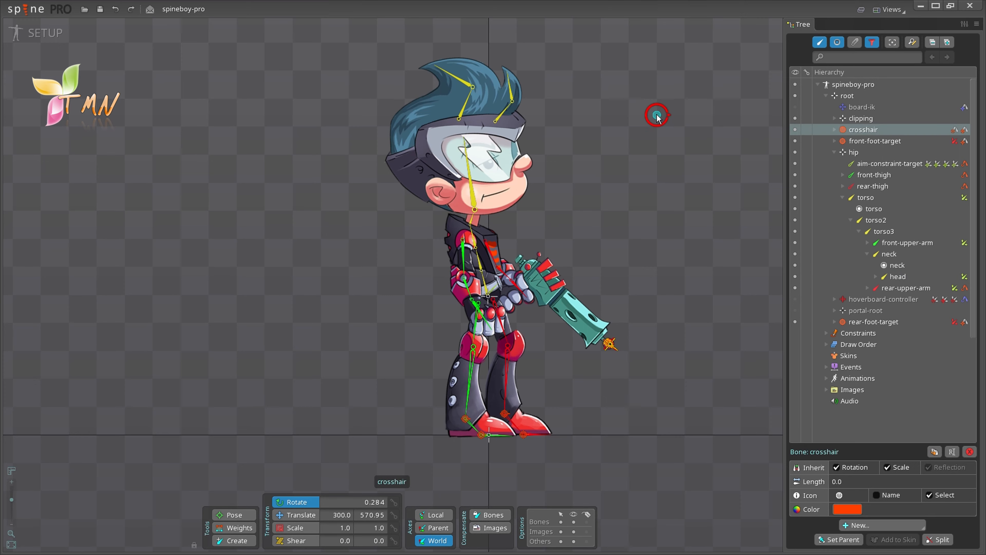
left_click(893, 42)
mouse_move(964, 108)
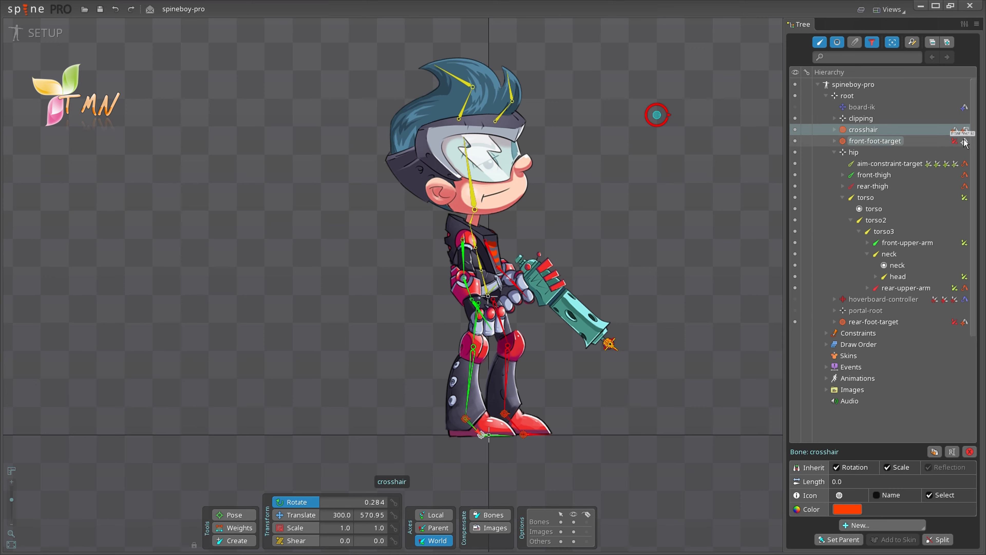
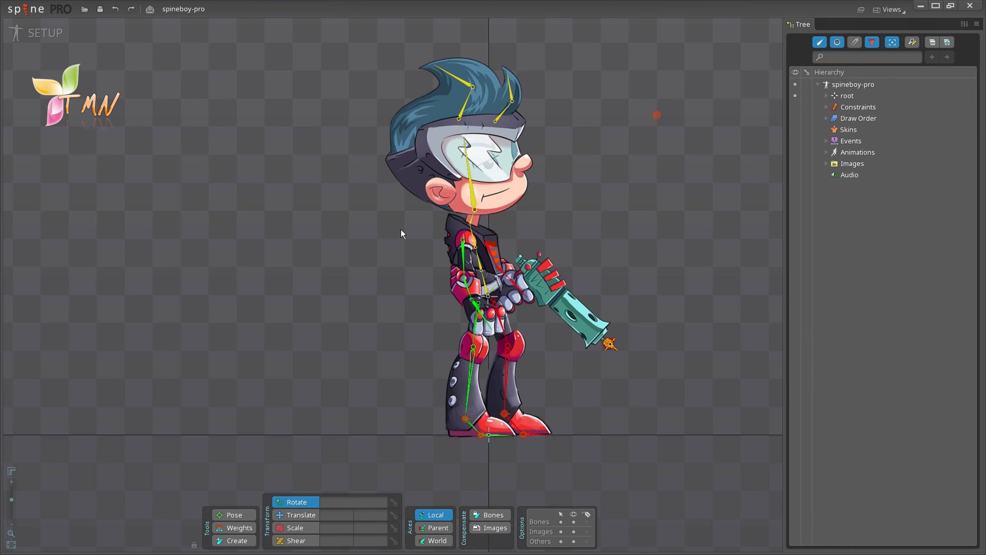
Step: Select the head bone on the canvas to show its properties (rotation 26.099, length 131.79)
left_click(471, 199)
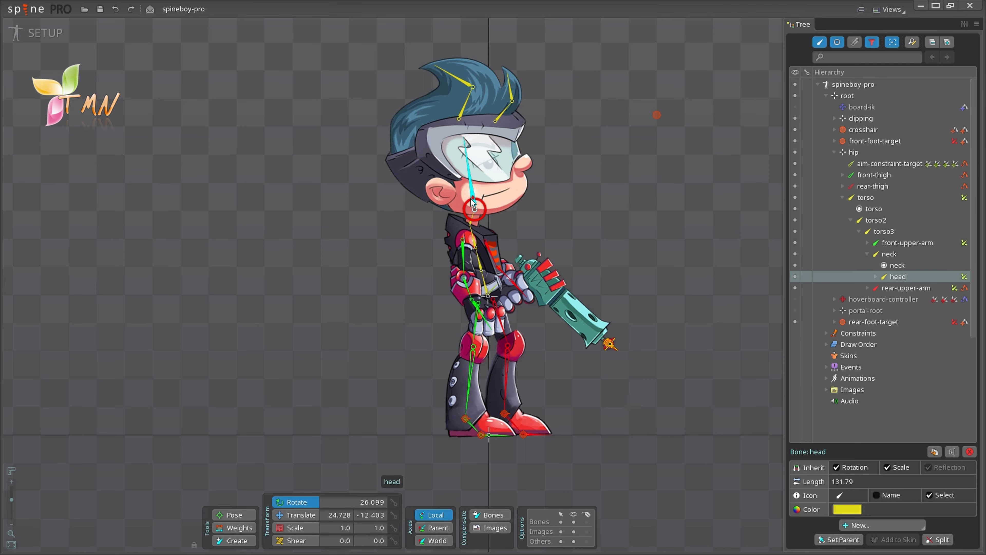
Step: Try the Translate, Scale and Shear modes, then rotate the head bone to 7.935
left_click_drag(589, 197, 632, 223)
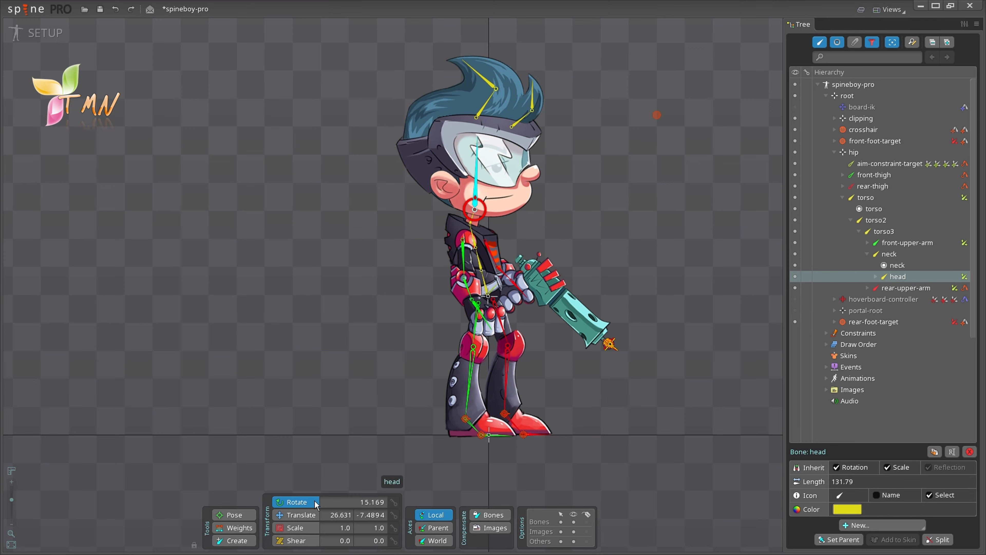
left_click(299, 515)
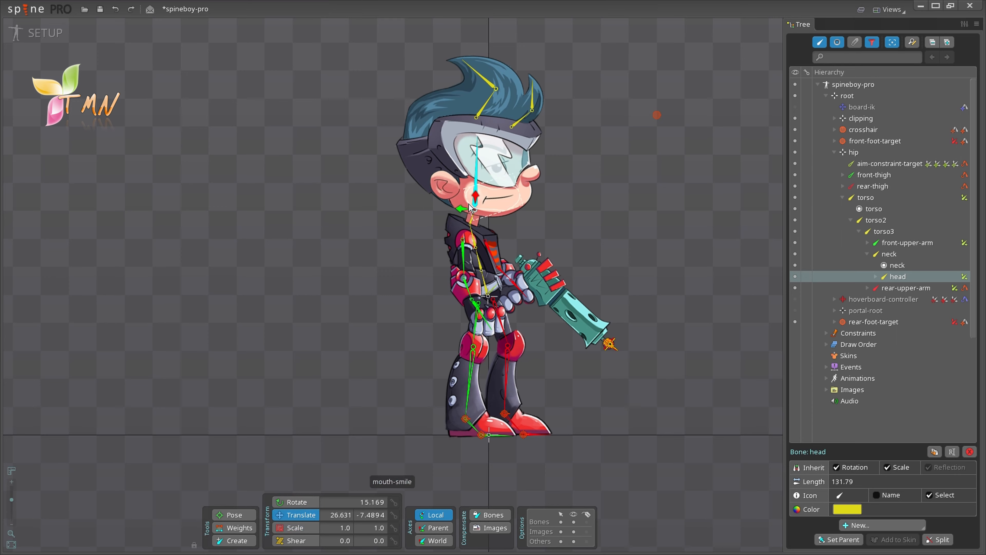
left_click(299, 528)
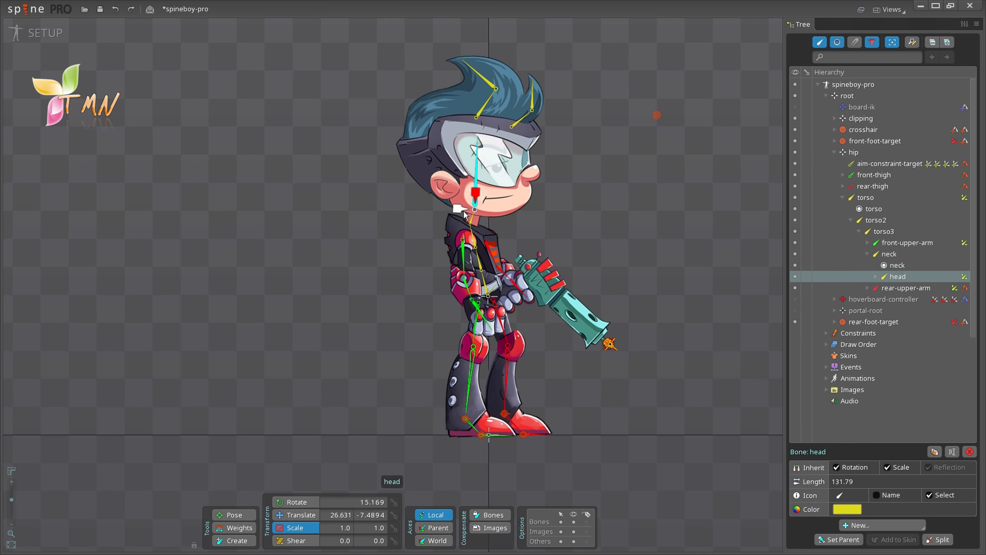
left_click(295, 540)
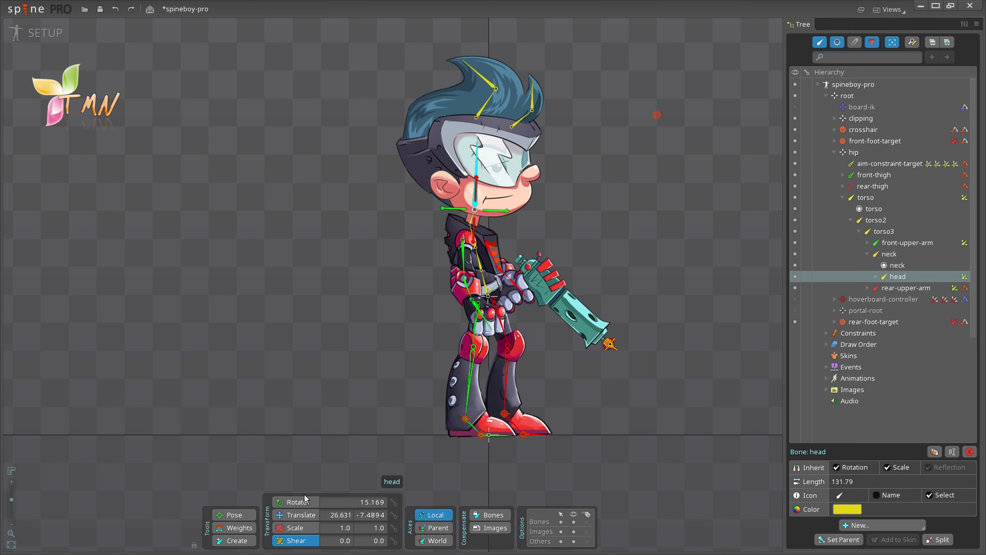
left_click(297, 502)
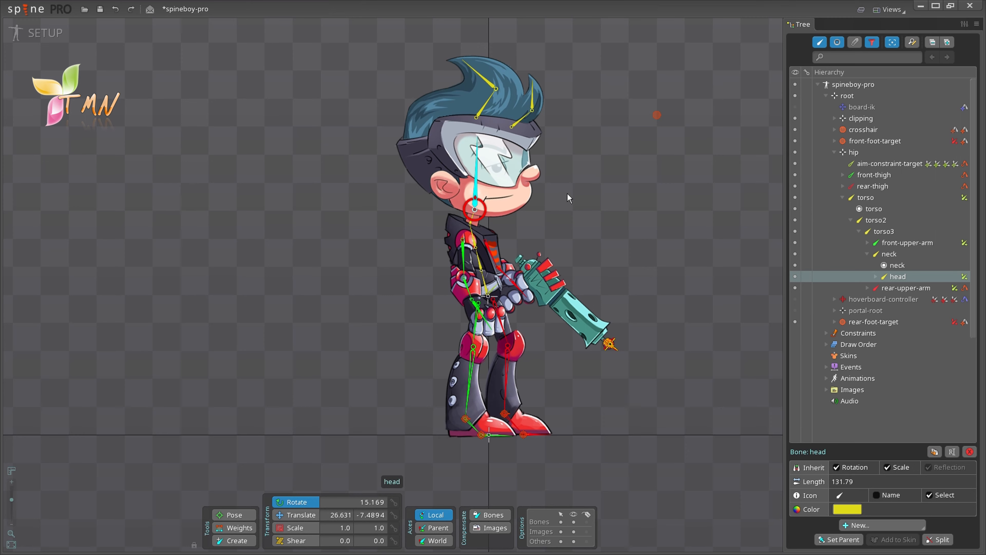
left_click_drag(474, 201, 493, 196)
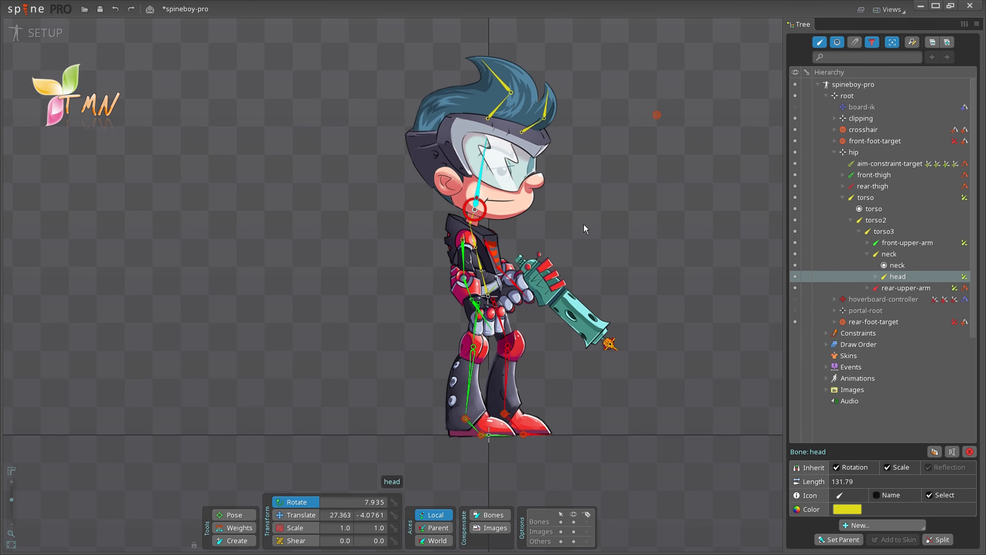
Step: Lean the torso forward and rotate the rear upper arm to 247.363, then deselect
left_click(484, 276)
left_click_drag(484, 277, 462, 254)
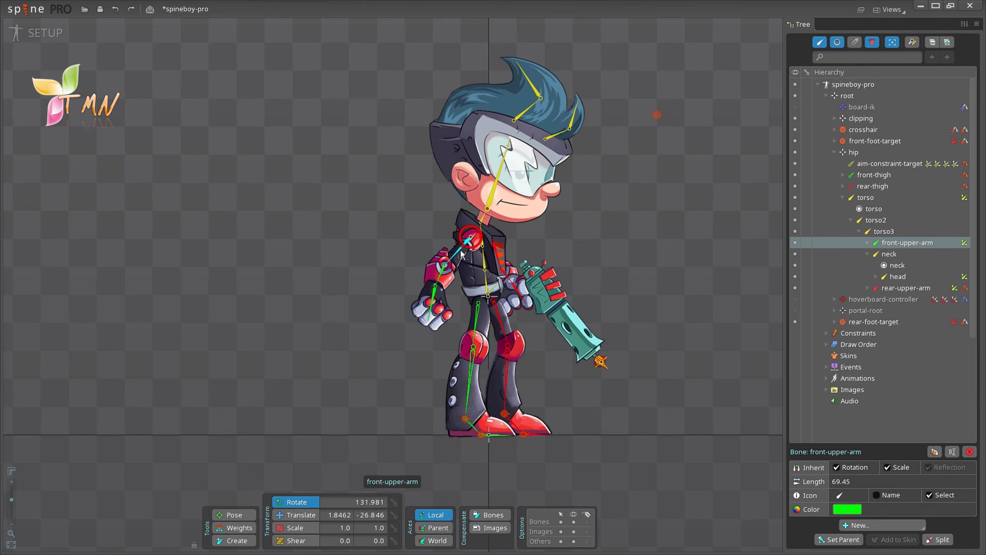
left_click(497, 259)
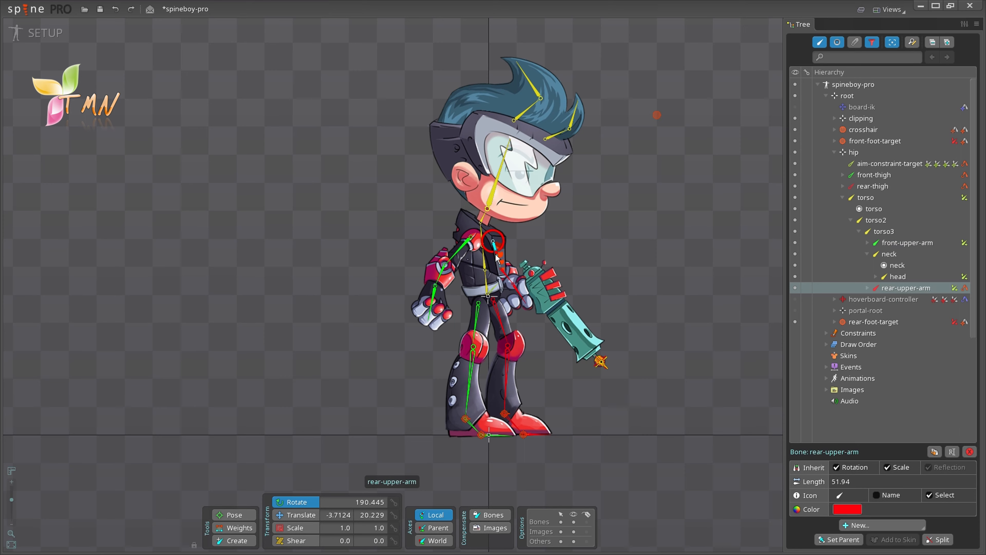
left_click_drag(497, 259, 507, 250)
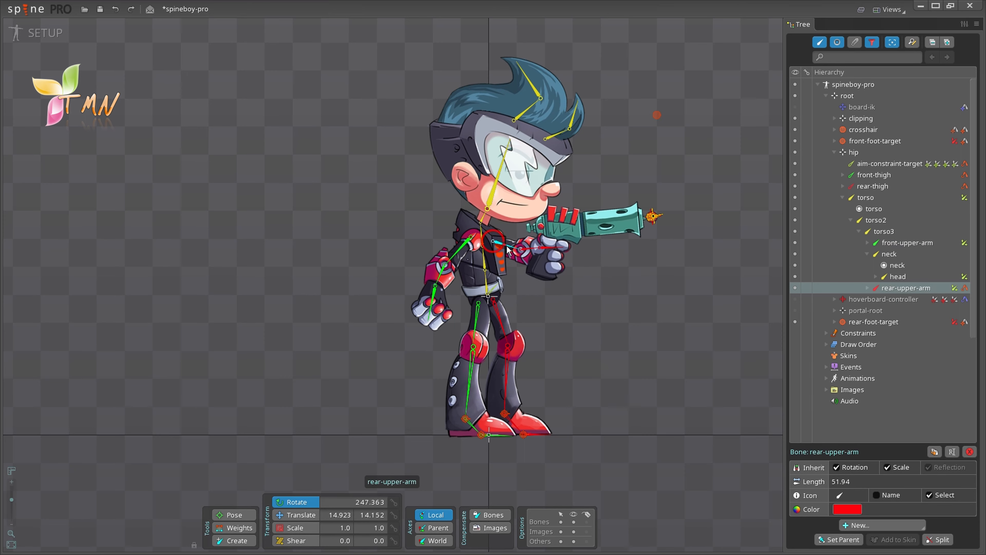
left_click(630, 327)
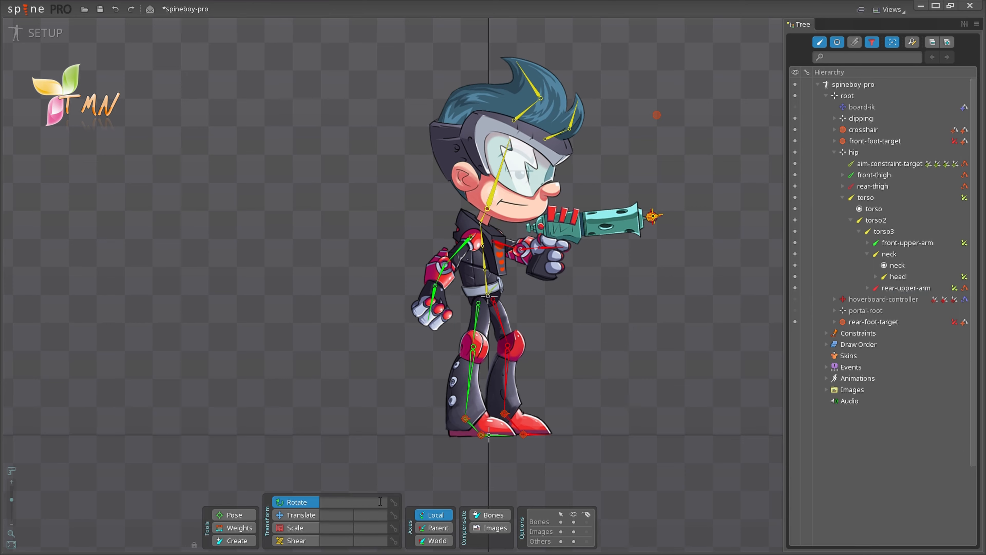
Step: Inspect the Translate, Scale and Shear fields, then reselect the head bone
left_click(348, 514)
left_click(351, 528)
left_click(349, 539)
left_click(490, 204)
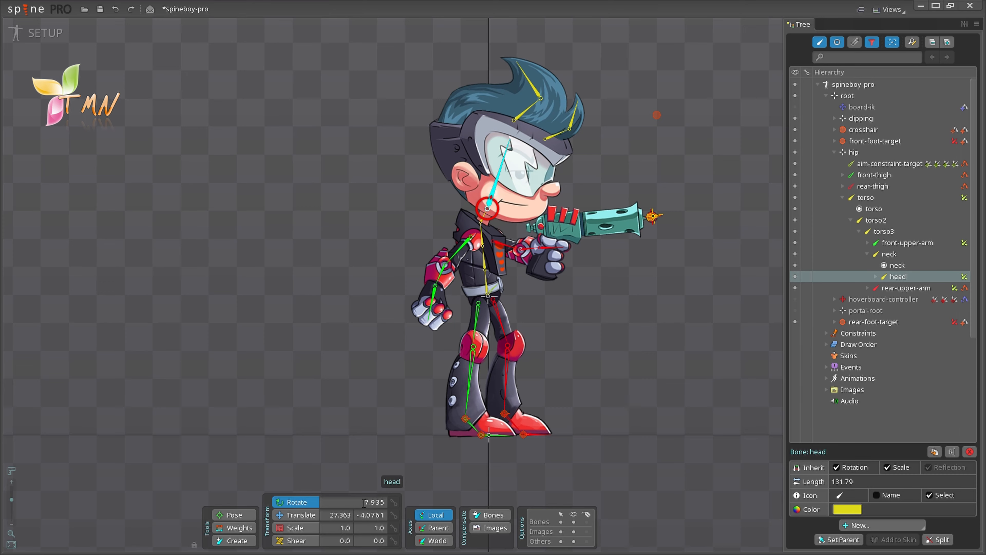
Step: Enter head rotation values of 30, then 20.4, in the Rotate field
left_click_drag(364, 501, 385, 501)
type("30")
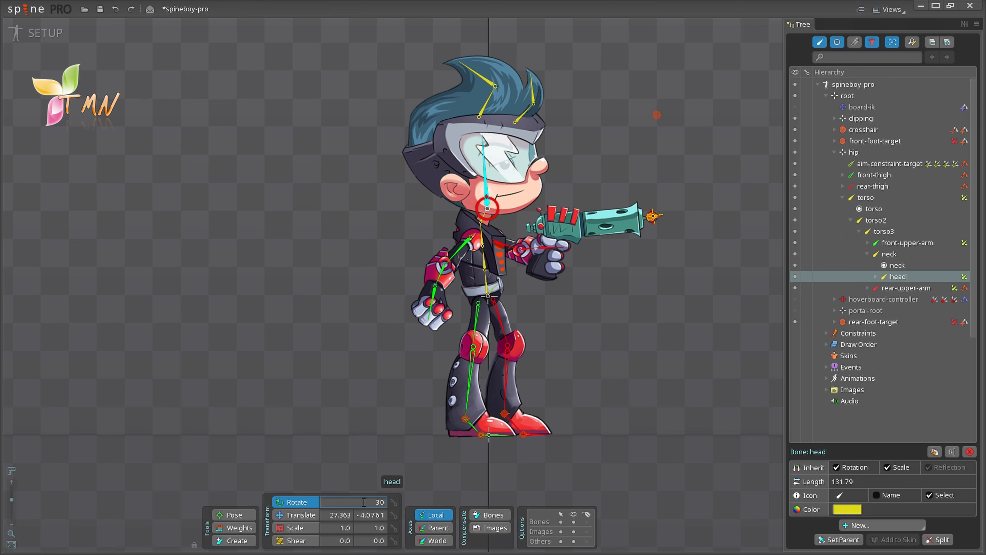
key("Return")
left_click(365, 501)
type("20.4")
key("Return")
Step: Scroll and drag the Rotate field to bring the head rotation to about 30.3
scroll(365, 500, "down", 20)
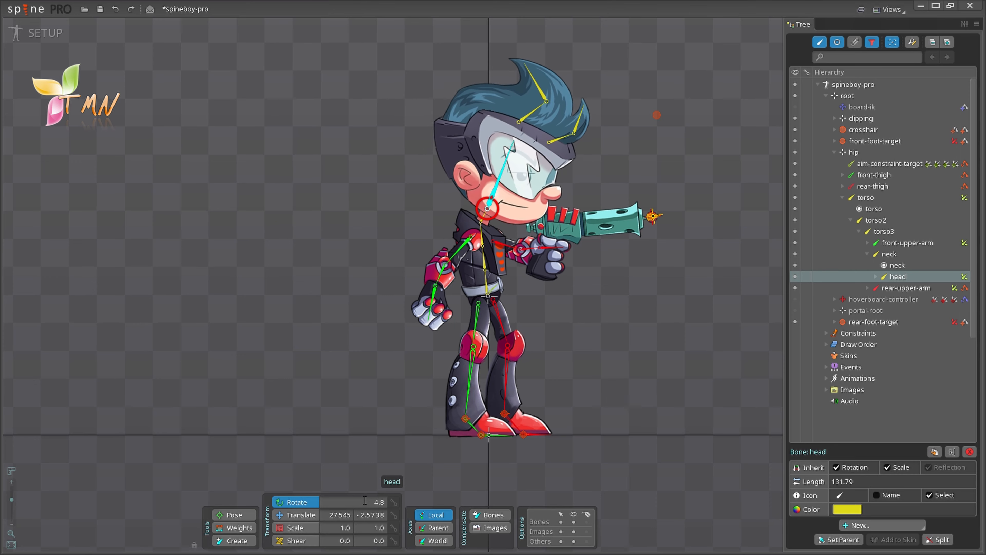
scroll(365, 500, "up", 15)
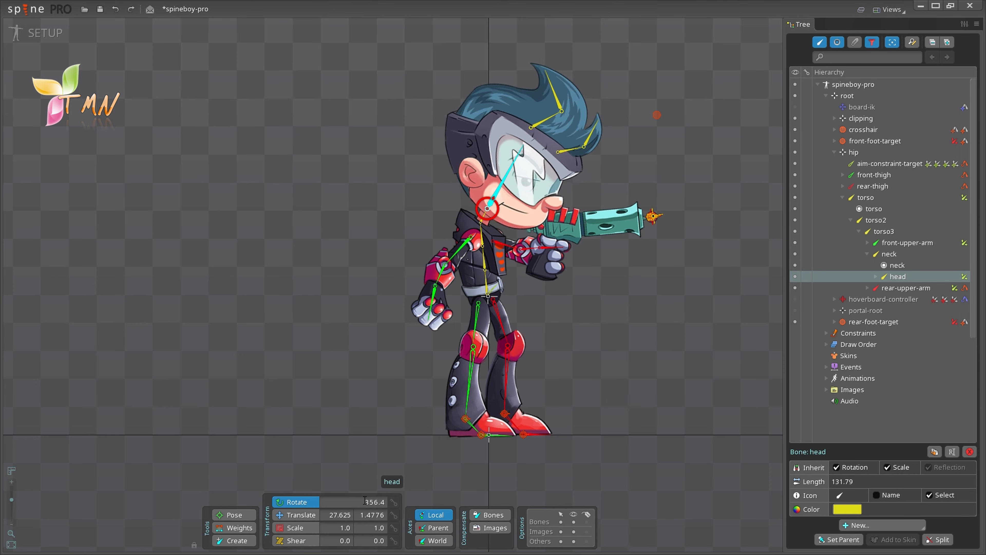
scroll(365, 500, "up", 2)
mouse_move(365, 500)
left_mouse_down()
mouse_move(369, 459)
mouse_move(377, 502)
left_mouse_up()
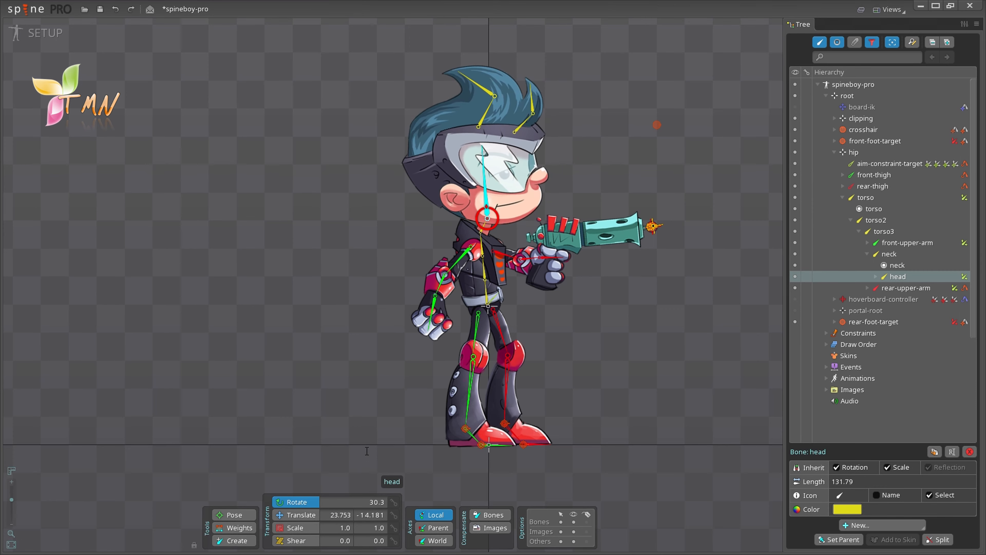
Step: Drag the head rotation to about 25°, then nudge it back and forth in 10° steps
mouse_move(370, 493)
left_mouse_down()
mouse_move(378, 459)
mouse_move(370, 482)
left_mouse_up()
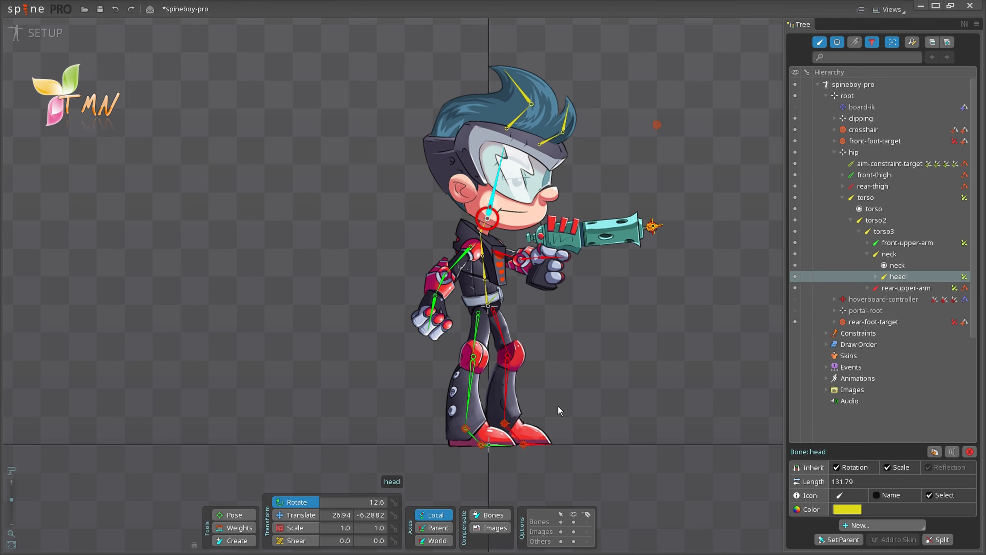
key("shift+Right")
key("shift+Right")
key("shift+Right")
key("shift+Left")
key("shift+Left")
key("shift+Left")
key("shift+Right")
key("shift+Right")
key("shift+Right")
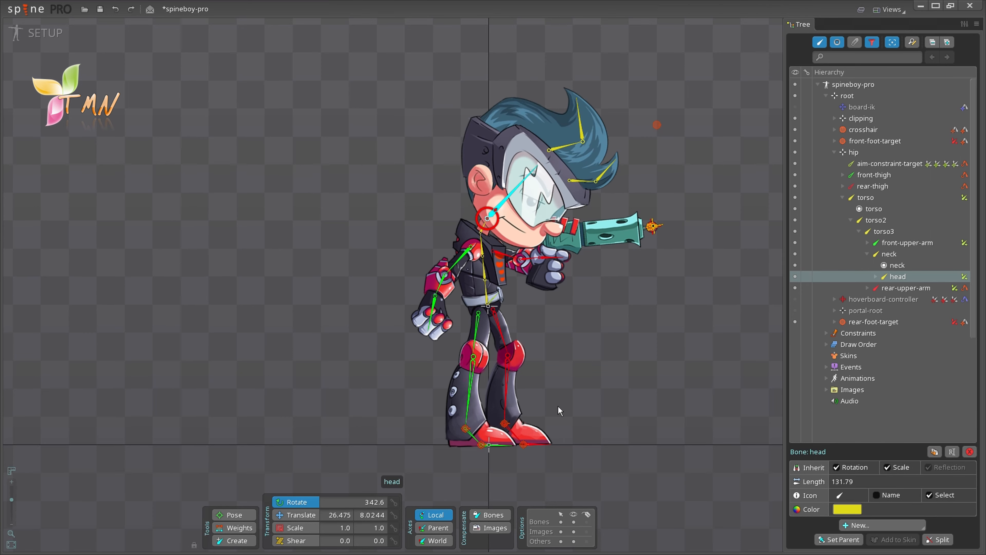
key("shift+Left")
key("shift+Left")
key("shift+Left")
key("shift+Right")
key("shift+Right")
key("shift+Right")
key("shift+Left")
key("shift+Left")
key("shift+Left")
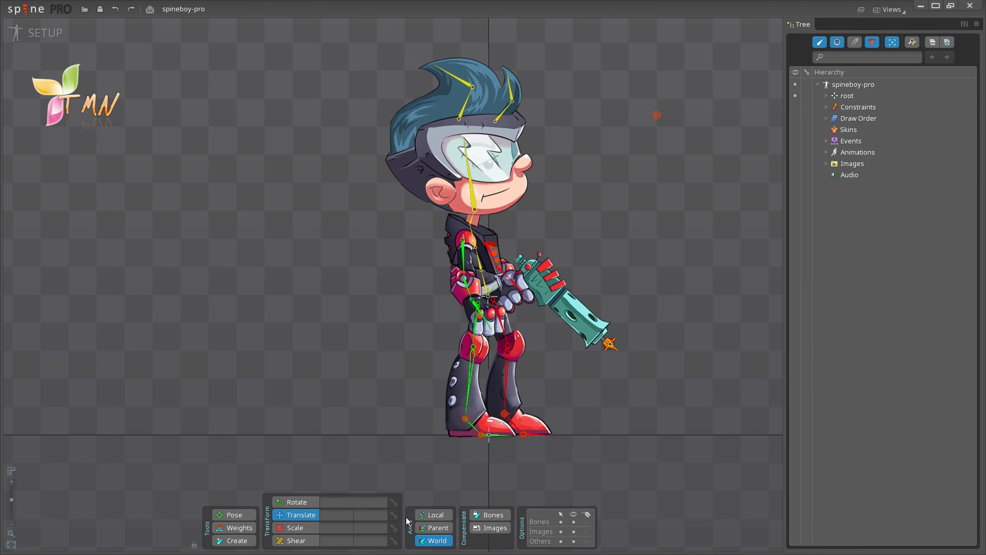
Step: Switch Axes to Local and select the head bone (rotation 26.099, translation 24.728, -12.403)
left_click(435, 516)
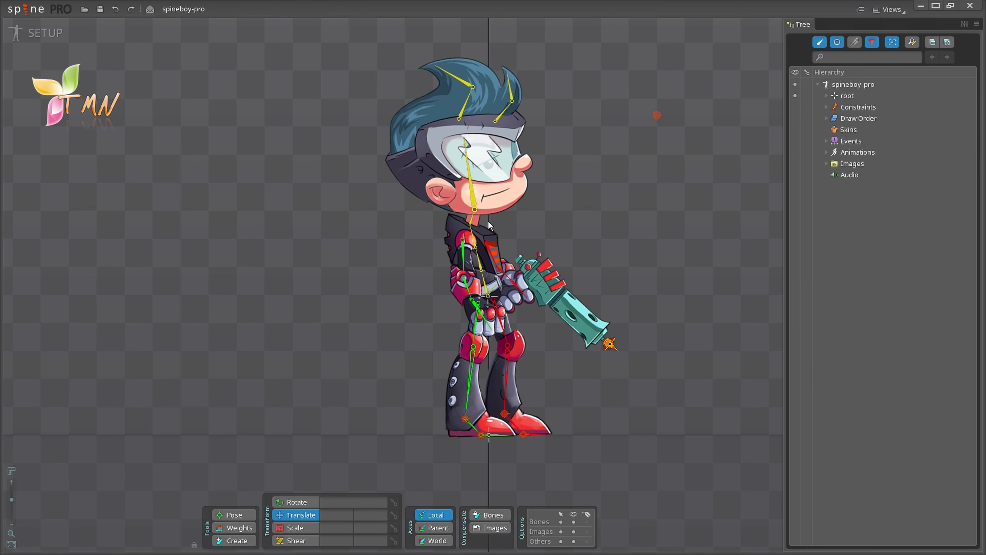
left_click(474, 204)
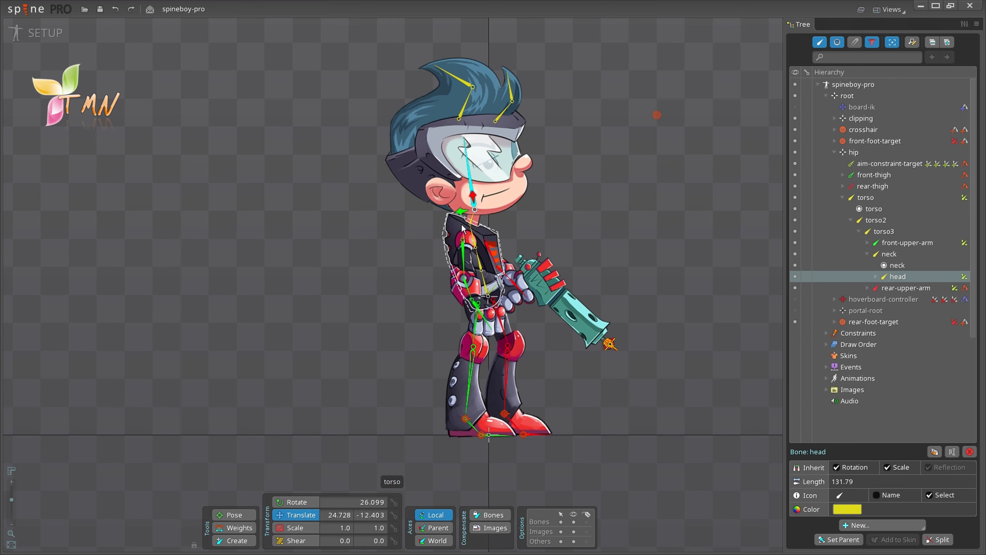
left_click(440, 527)
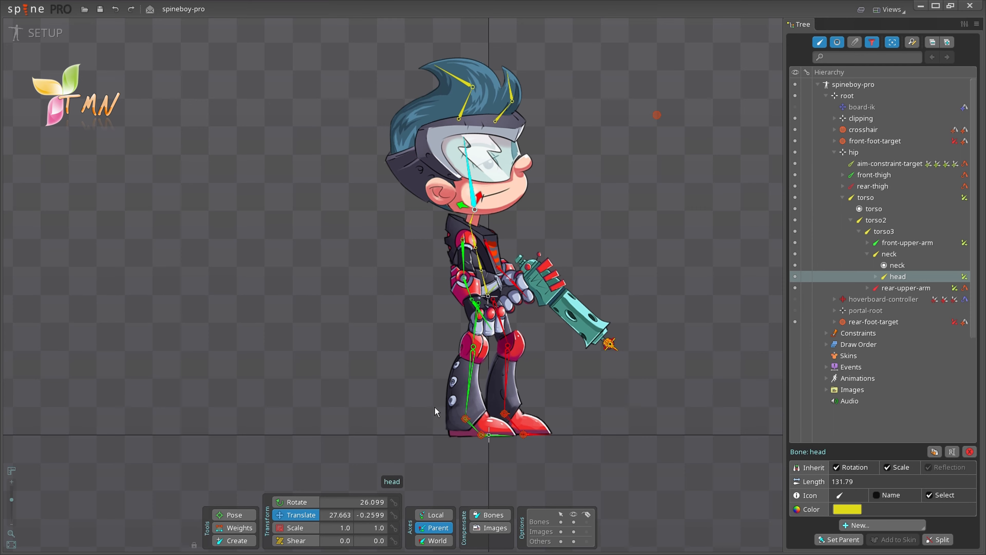
left_click(437, 541)
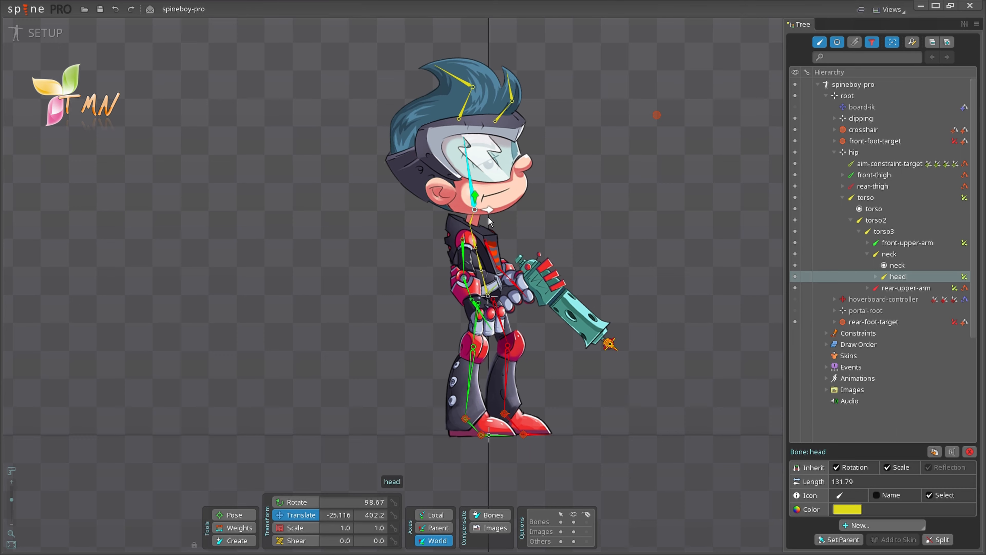
left_click(435, 514)
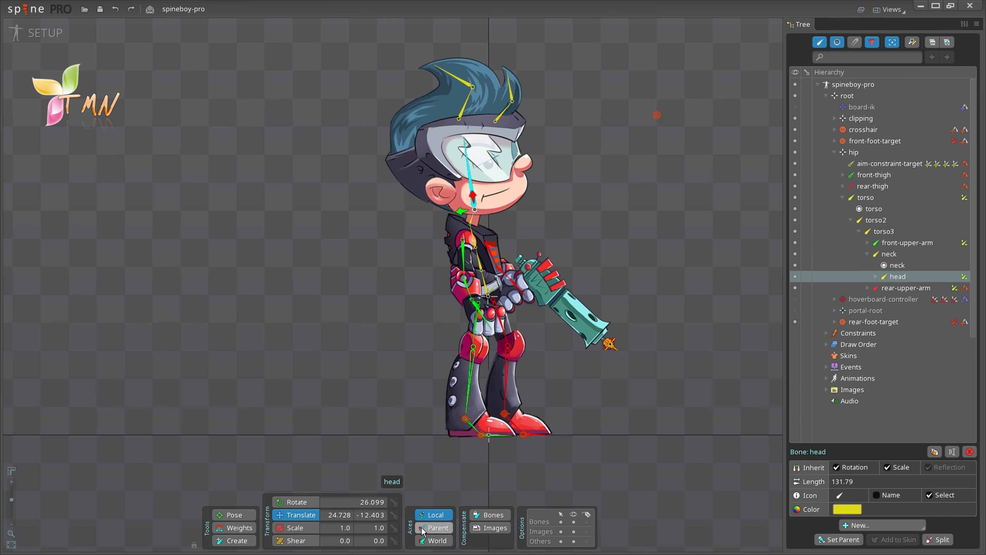
left_click(436, 528)
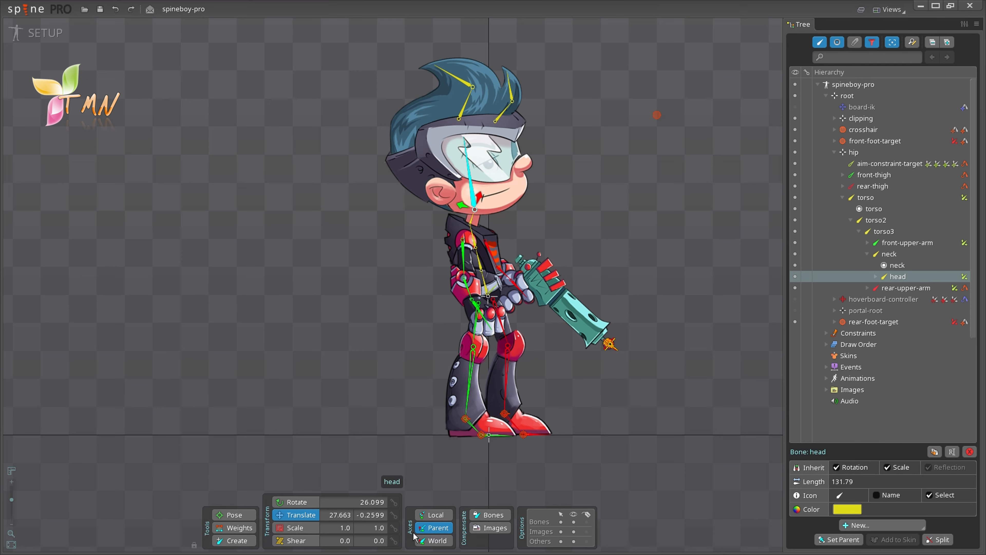
left_click(434, 541)
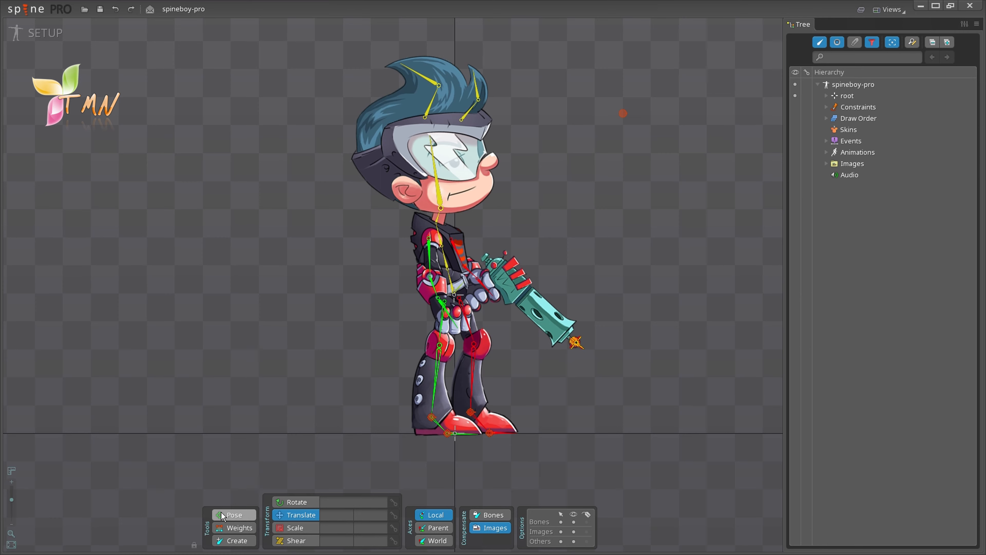
Step: With the Pose tool, rotate the head bone to 21.201
left_click(227, 513)
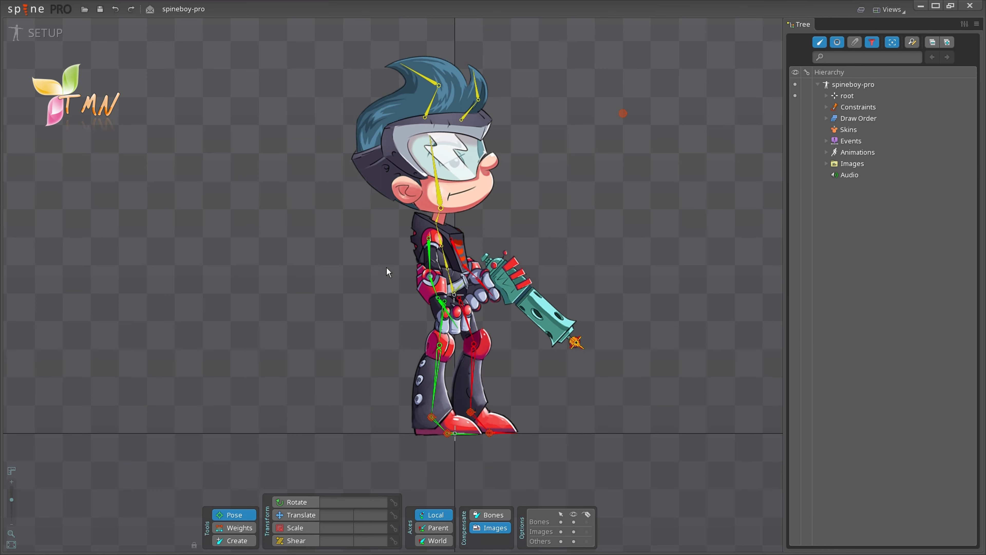
left_click(438, 195)
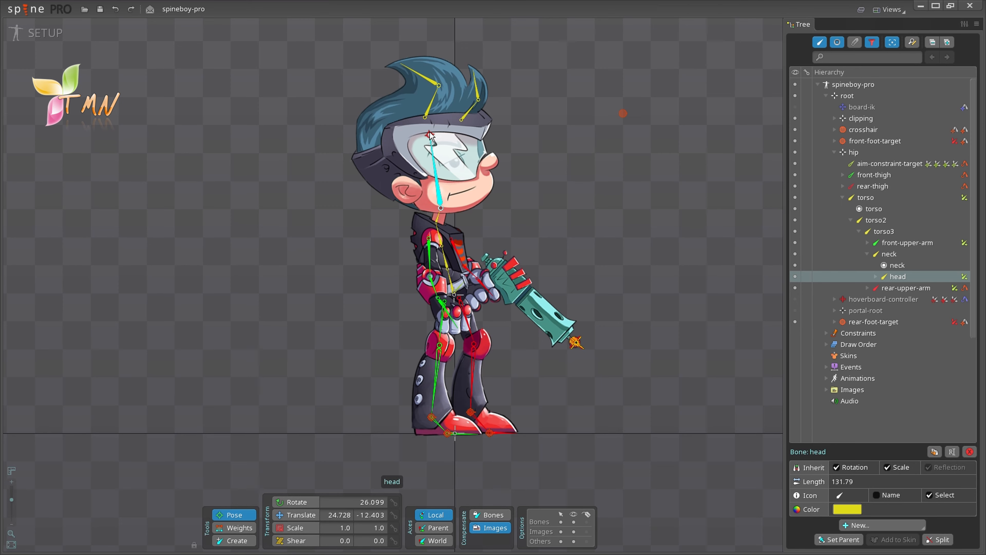
mouse_move(429, 136)
left_mouse_down()
mouse_move(453, 139)
mouse_move(427, 148)
mouse_move(455, 152)
mouse_move(435, 153)
left_mouse_up()
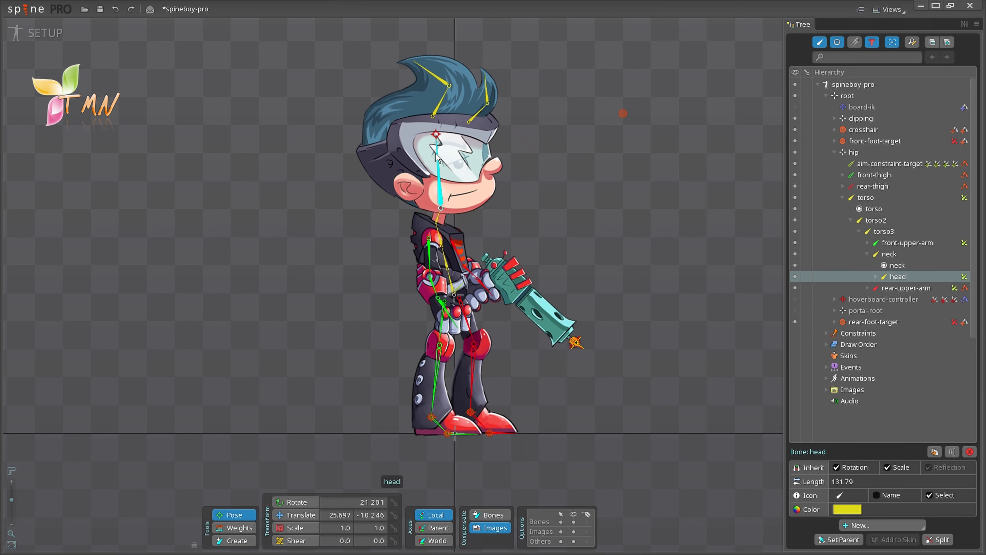
Step: Rotate front-upper-arm and front-bracer together so the fist rests in front of the chest
left_click(431, 250)
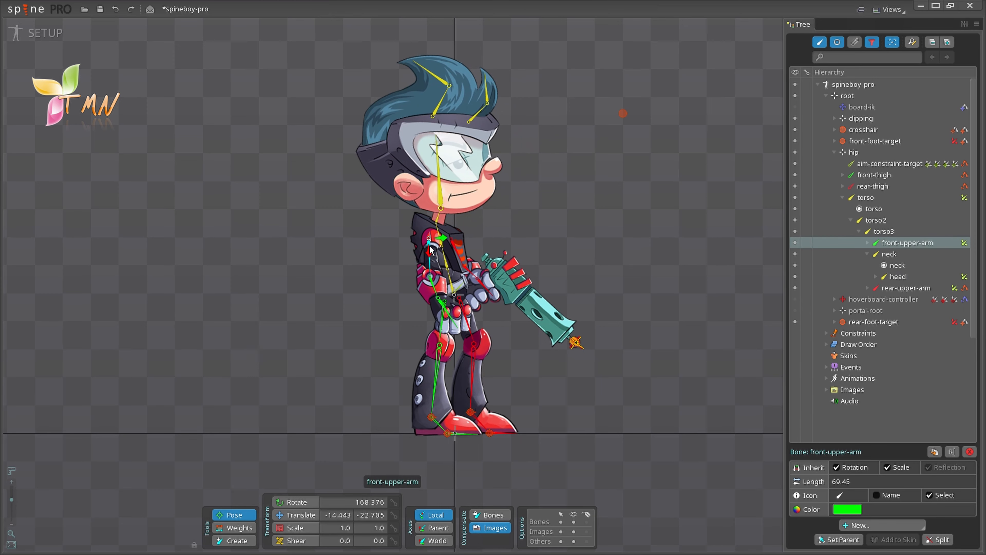
left_click(433, 283, "ctrl")
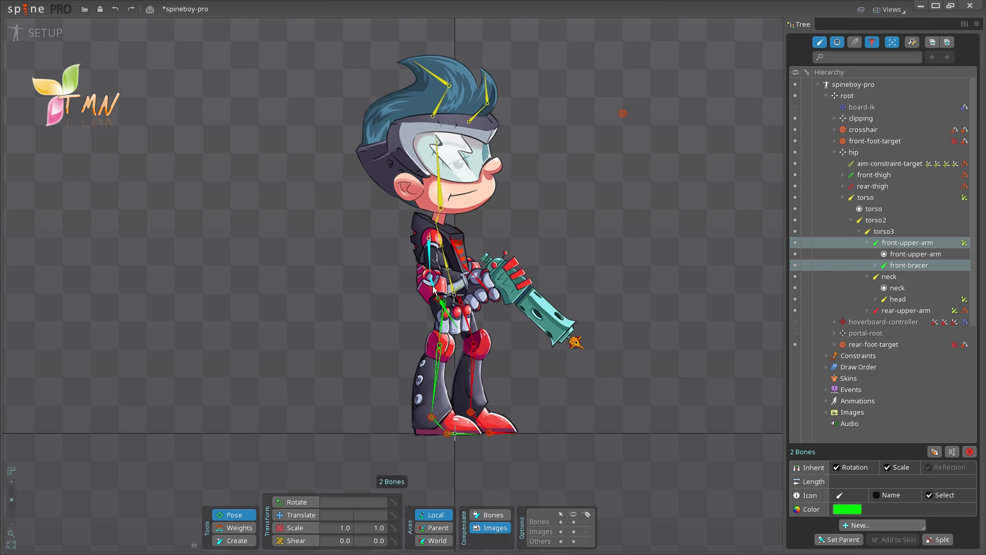
mouse_move(438, 298)
left_mouse_down()
mouse_move(442, 288)
mouse_move(431, 284)
left_mouse_up()
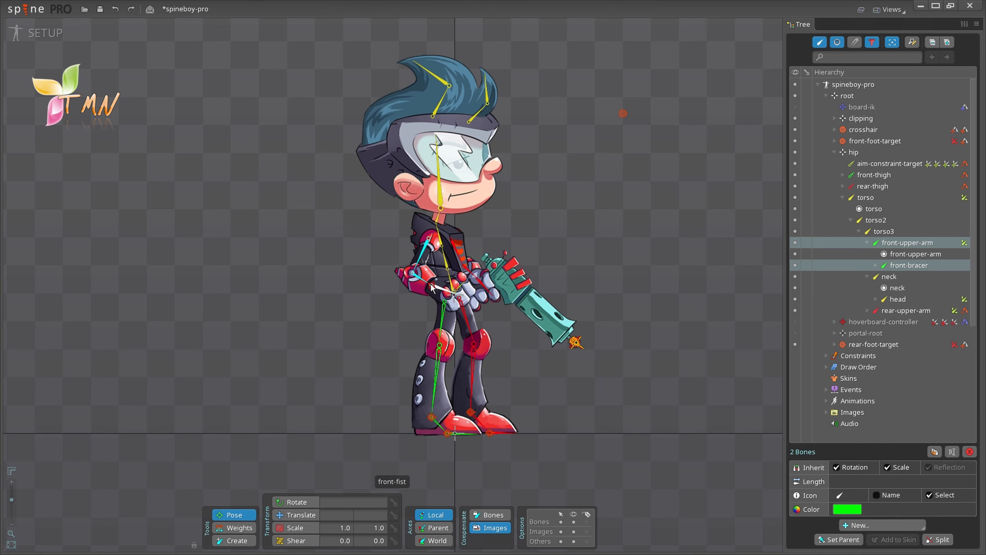
mouse_move(431, 287)
left_mouse_down()
mouse_move(469, 289)
mouse_move(422, 283)
left_mouse_up()
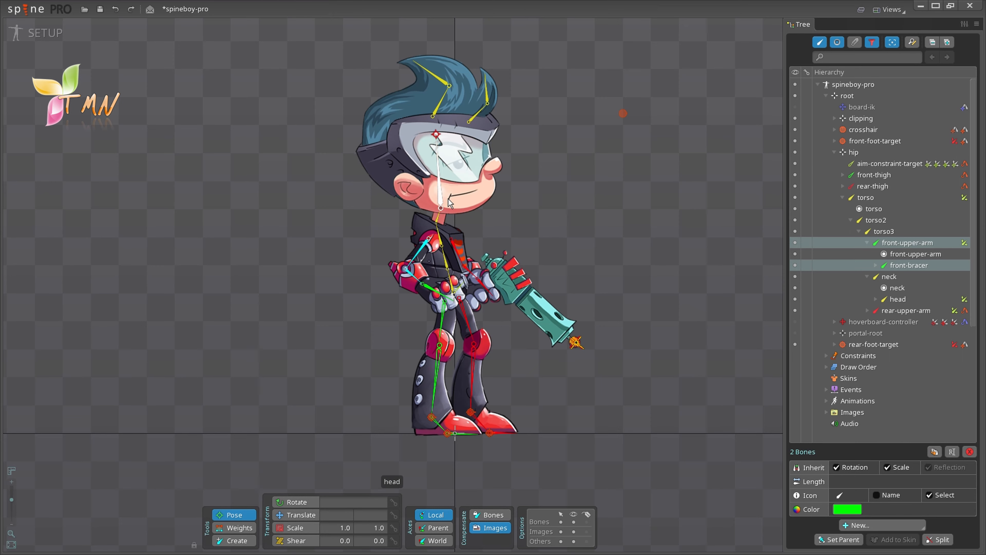
Step: Select the head, front-upper-arm and front-bracer bones together
left_click(440, 197)
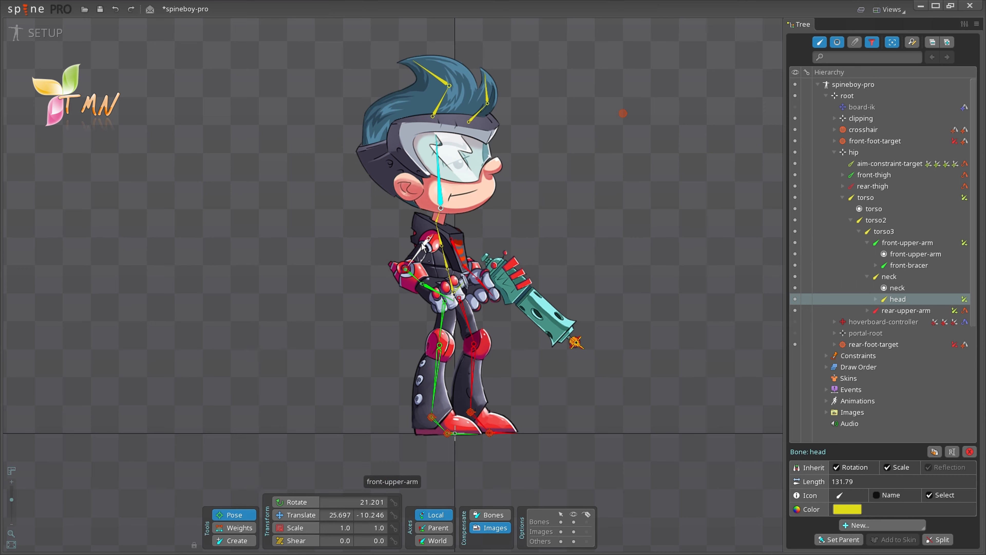
left_click(421, 252, "ctrl")
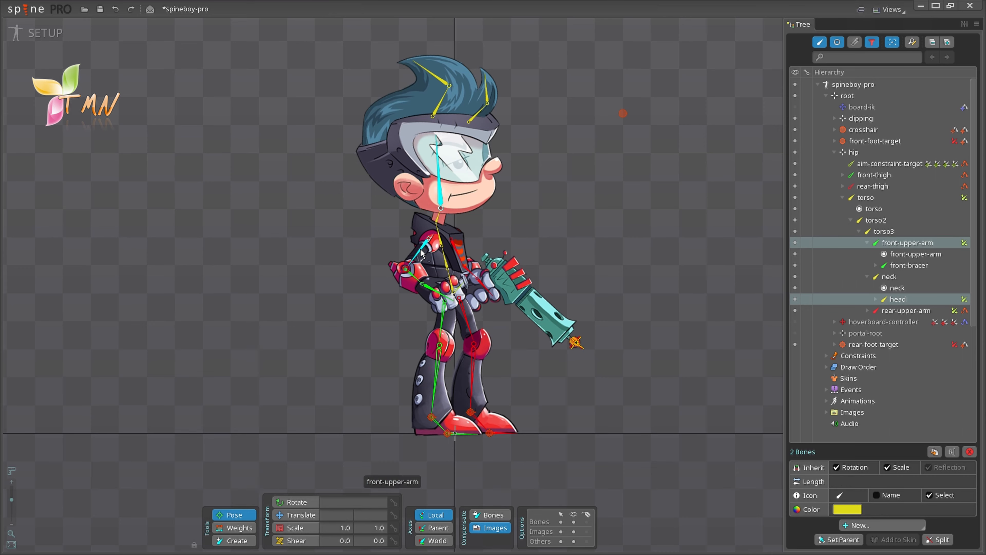
left_click(413, 275, "ctrl")
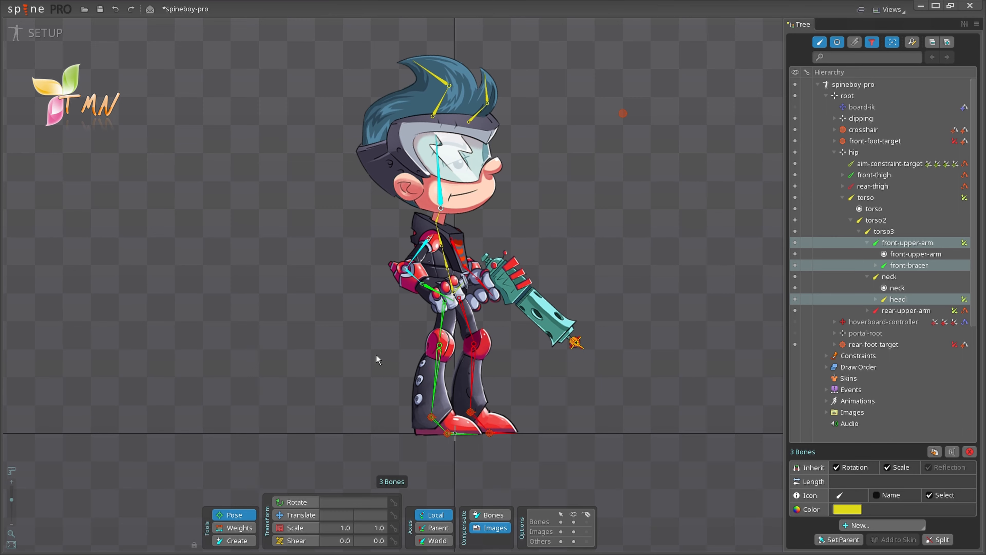
Step: Box-select the front leg bones, then add the rear leg bones for ten bones total
left_click_drag(376, 355, 456, 451)
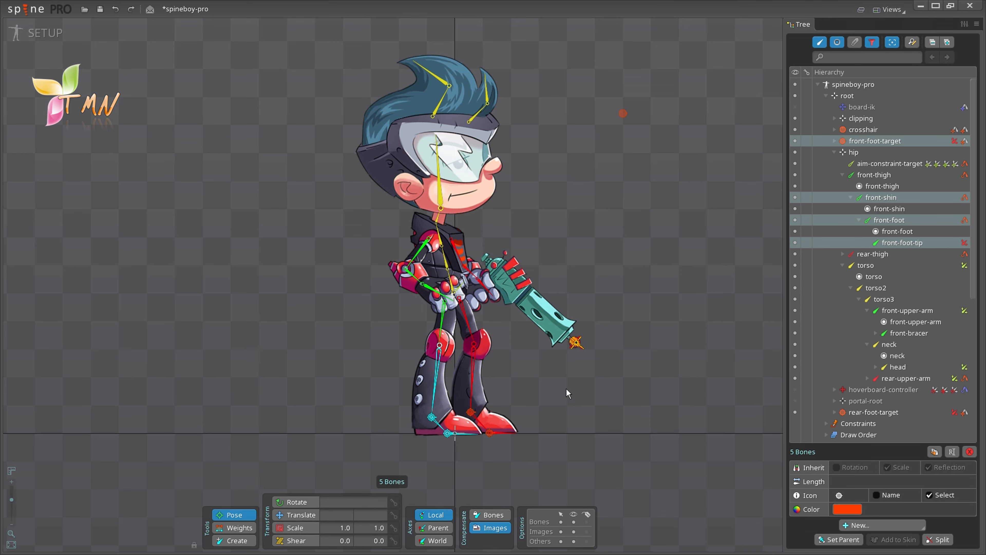
left_click_drag(535, 417, 464, 442)
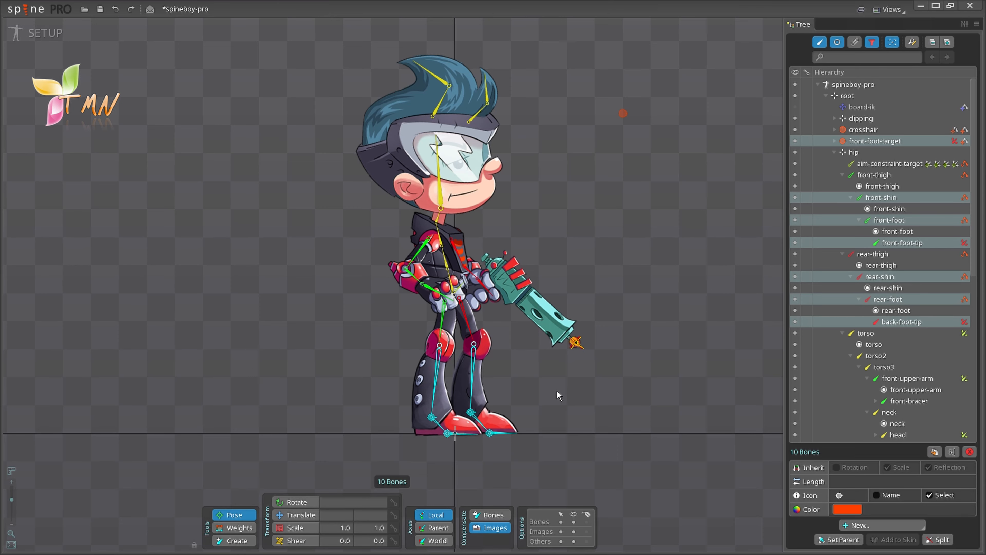
key("space")
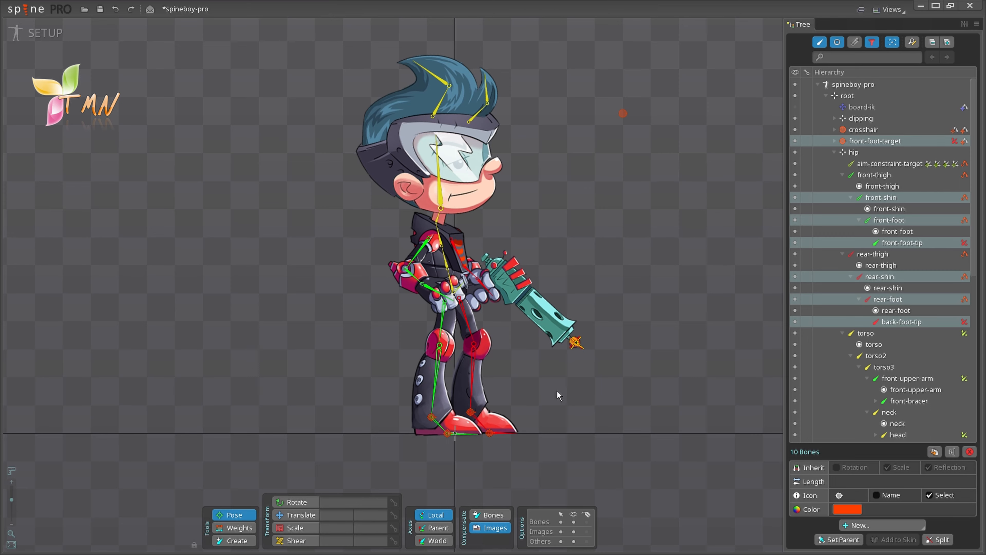
Step: Inspect the head mesh's vertex weights on the head and hair1–hair4 bones, then close the Weights view
left_click(229, 531)
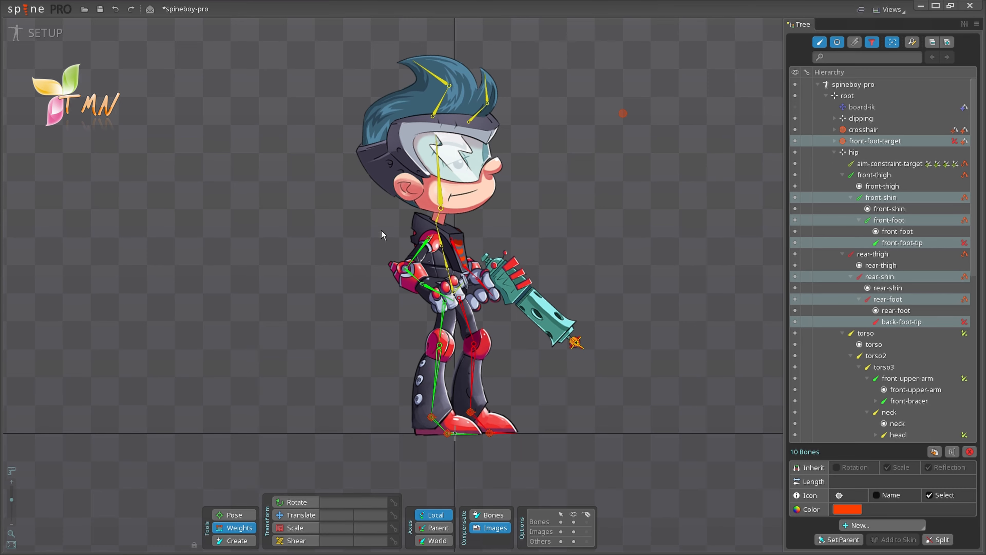
left_click(423, 201)
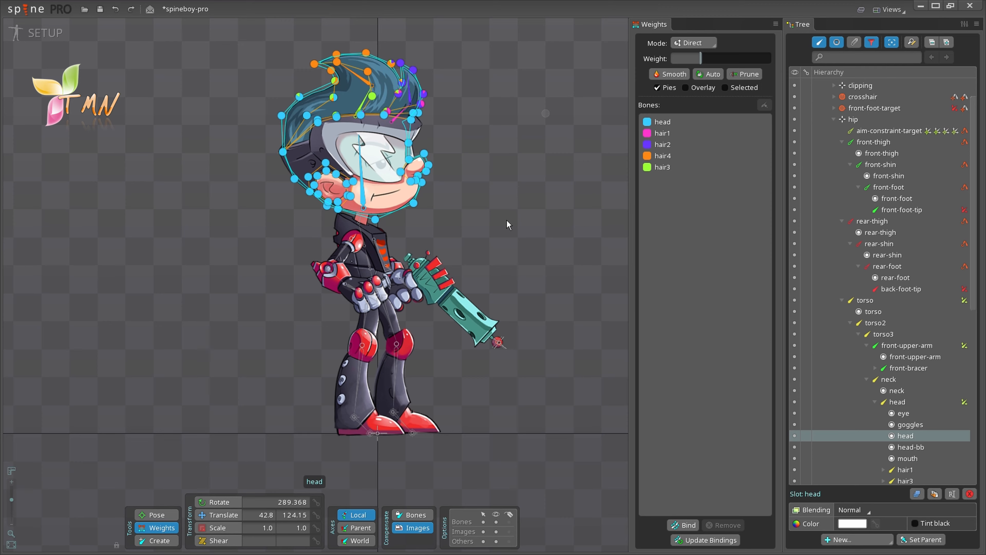
left_click(771, 22)
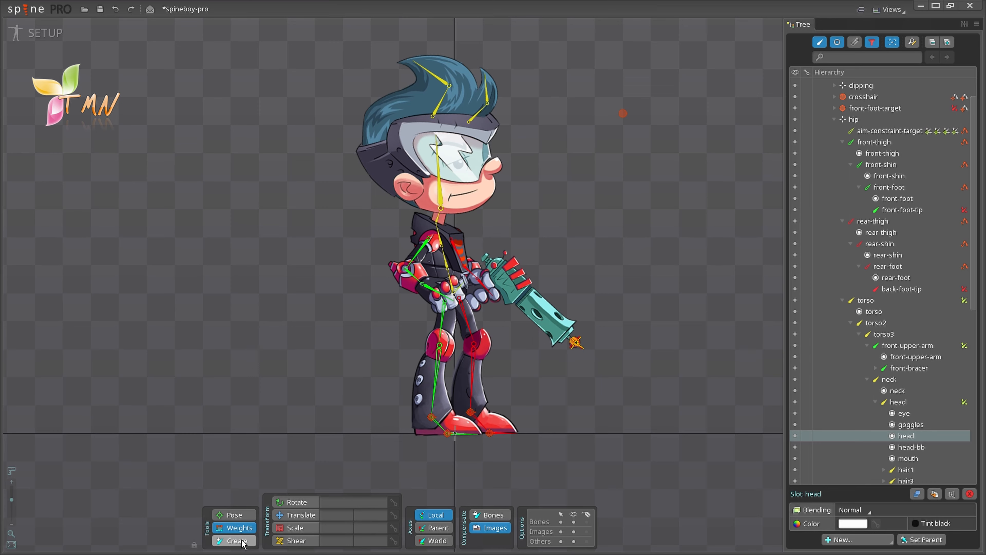
Step: Draw a bone under root left of spineboy, add zero-length child bone2, and select the first bone
left_click(232, 541)
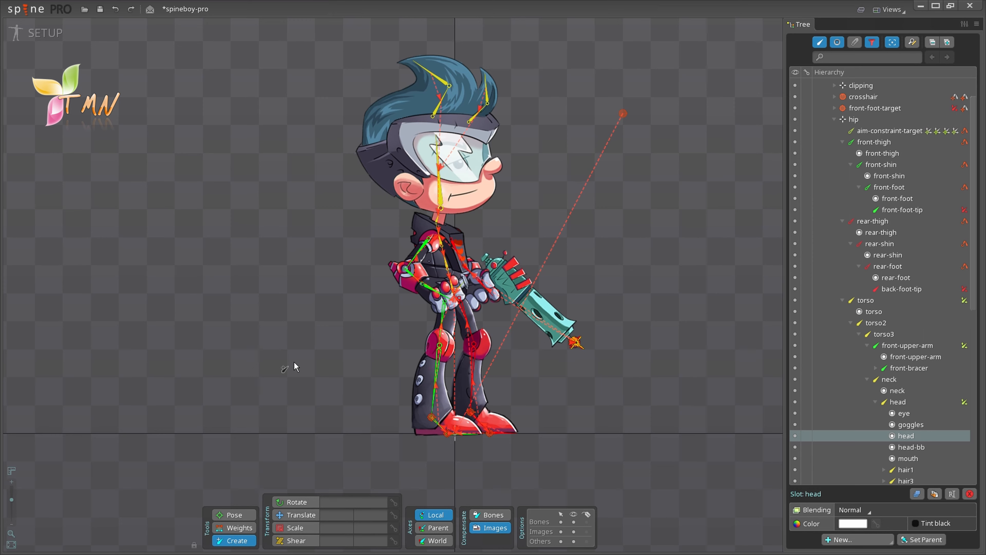
left_click_drag(294, 362, 356, 219)
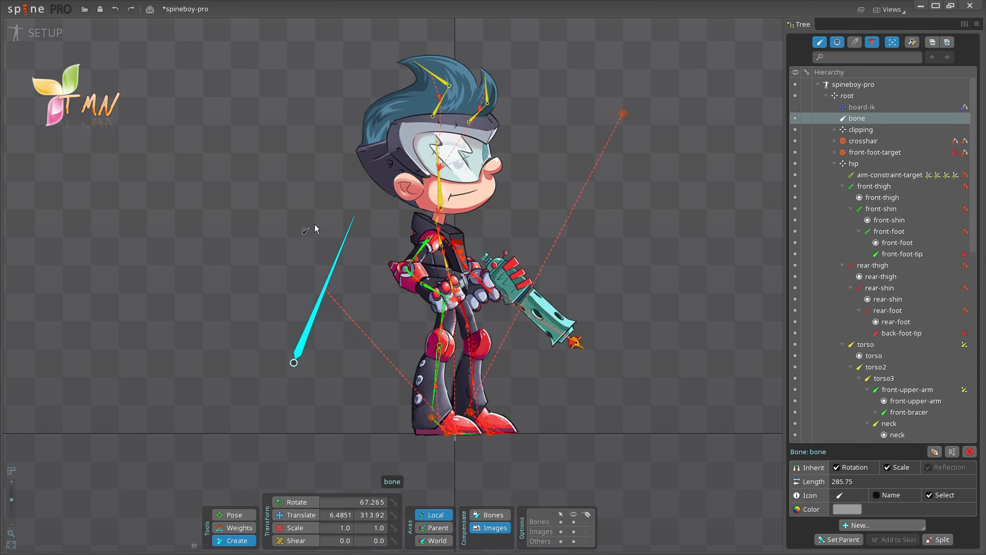
left_click(273, 239)
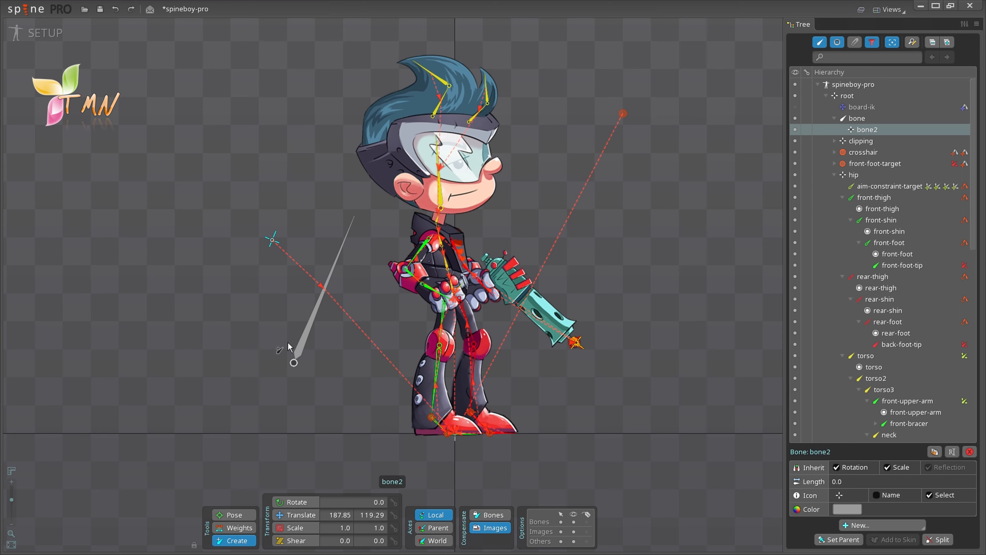
left_click(299, 351)
Step: Delete the new bone and its child bone2, then return to the Pose tool
key("Delete")
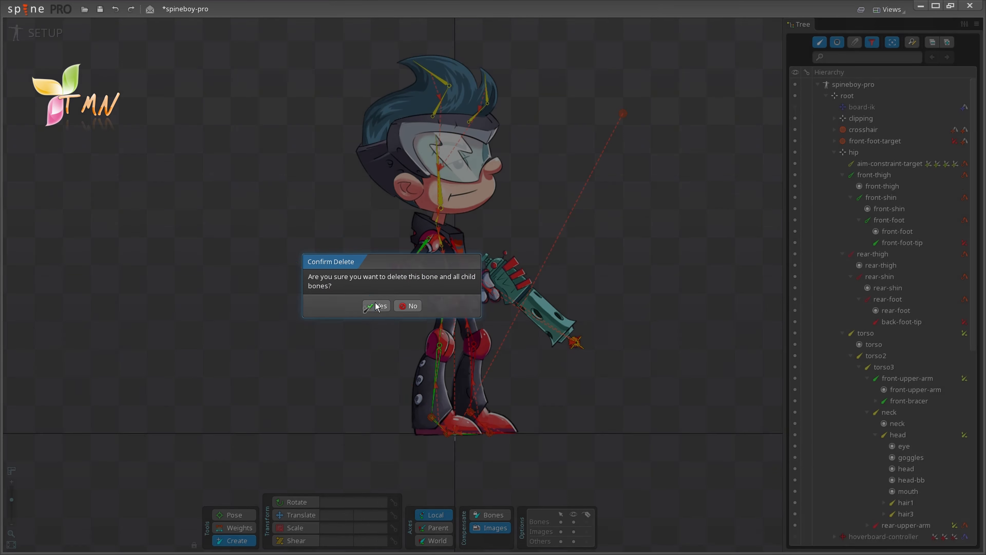
left_click(376, 306)
left_click(234, 514)
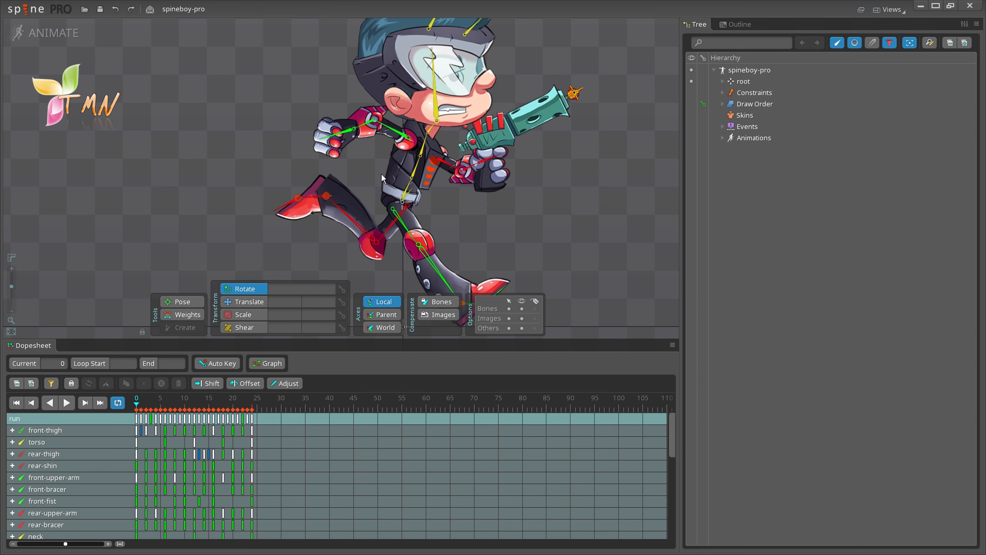
Step: Fit spineboy in view, jump to frame 24, and try reverse and forward playback
left_click(11, 332)
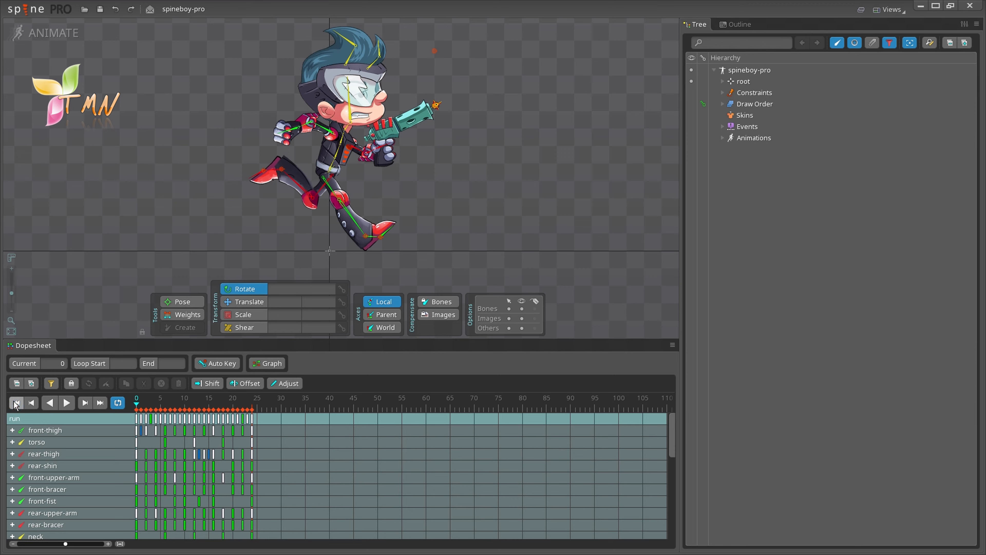
left_click(33, 403)
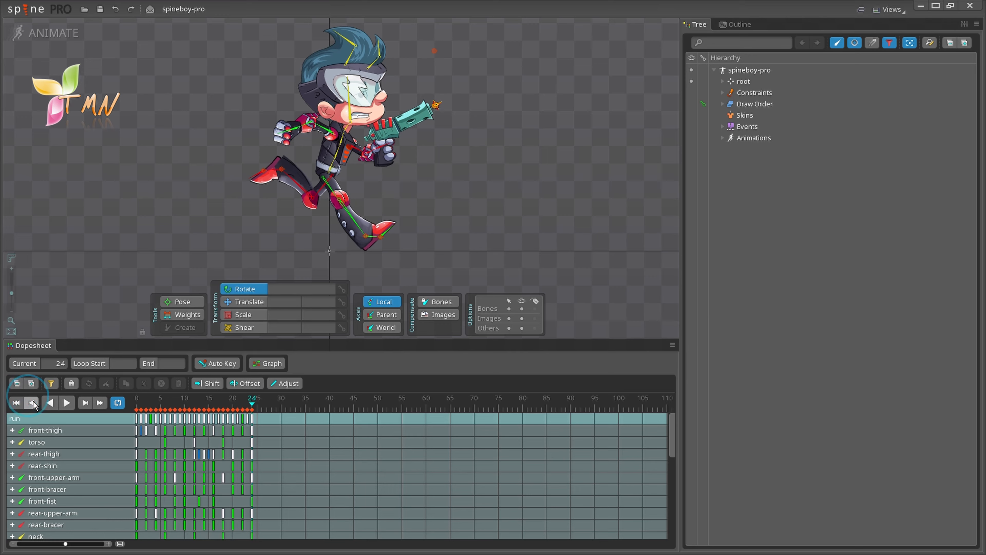
left_click(50, 403)
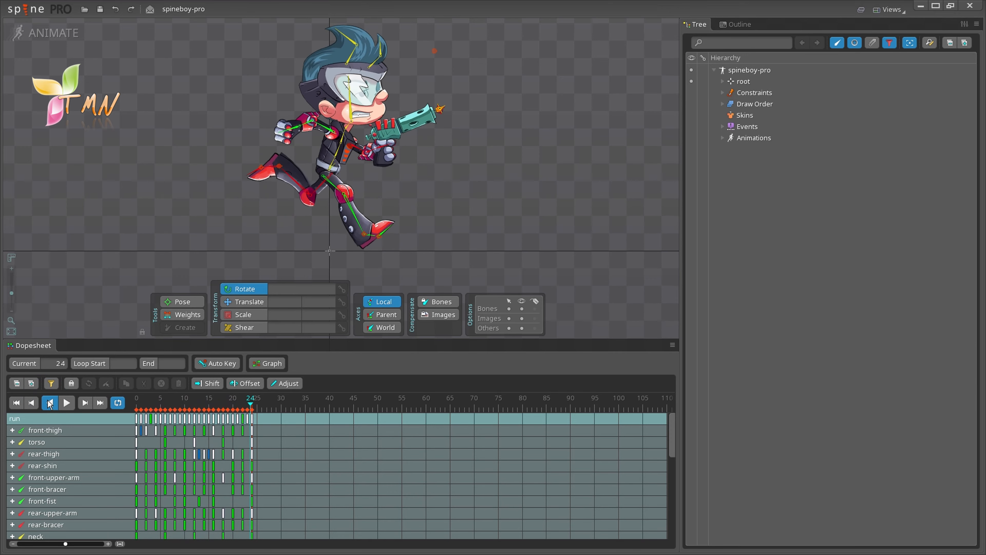
left_click(50, 403)
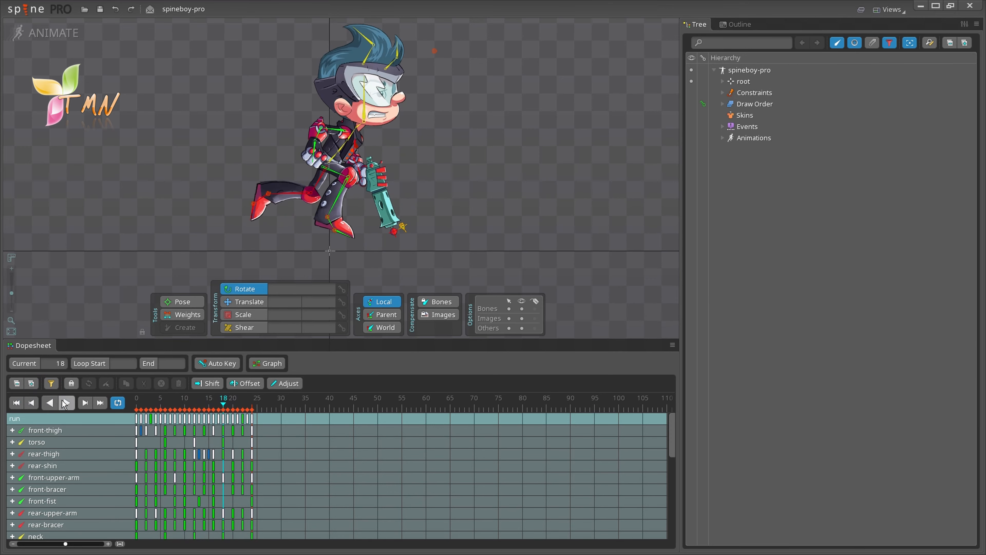
left_click(65, 403)
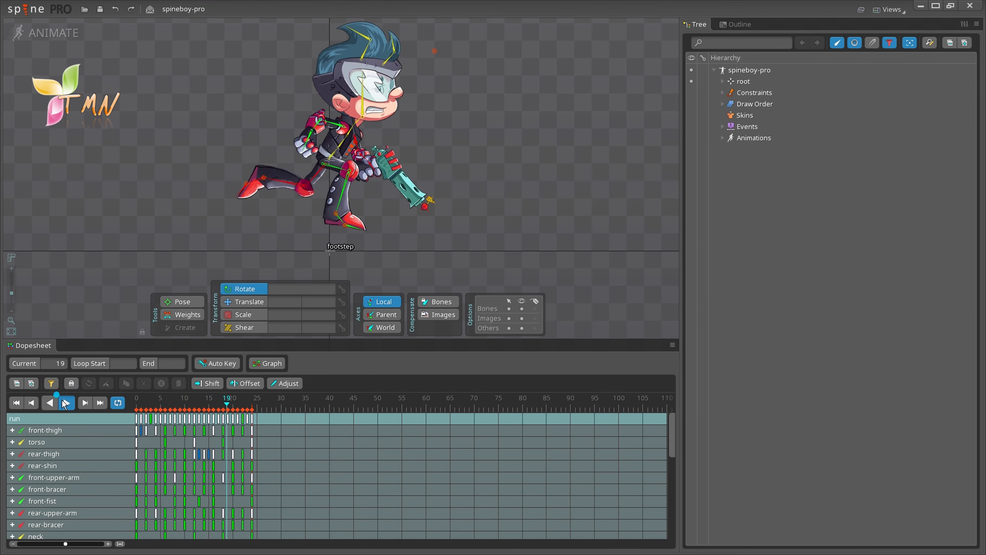
left_click(65, 402)
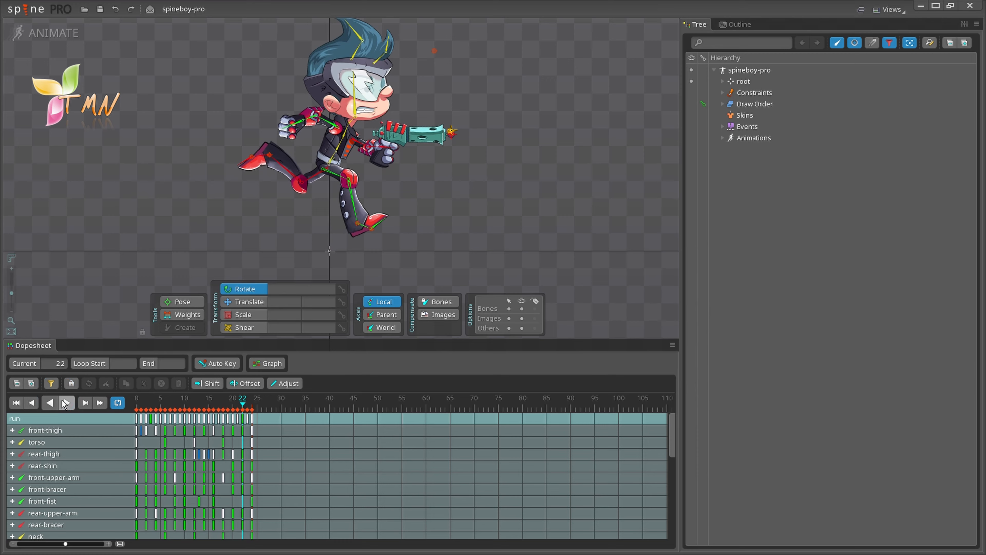
Step: Step the run animation forward to frame 24, toggle Loop, and play it
left_click(83, 402)
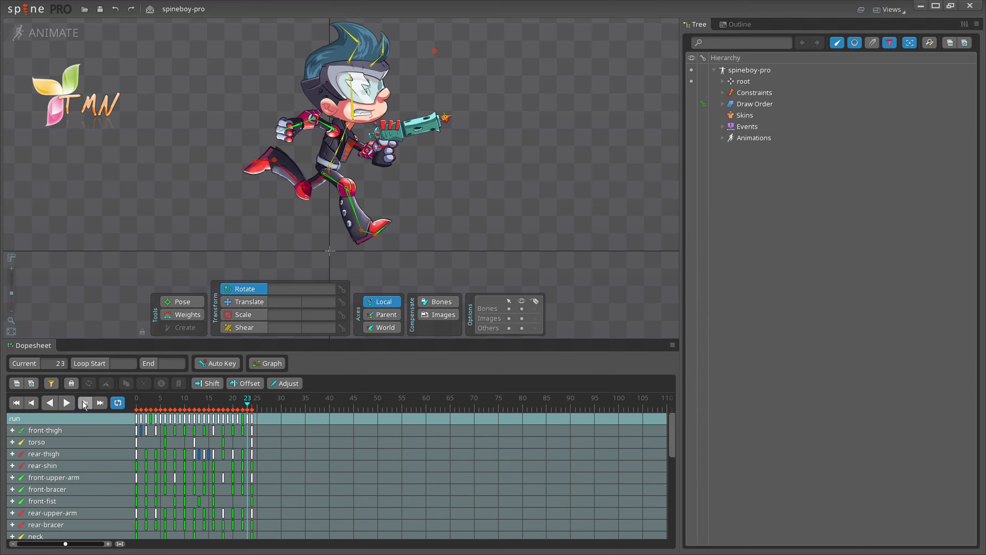
left_click(95, 401)
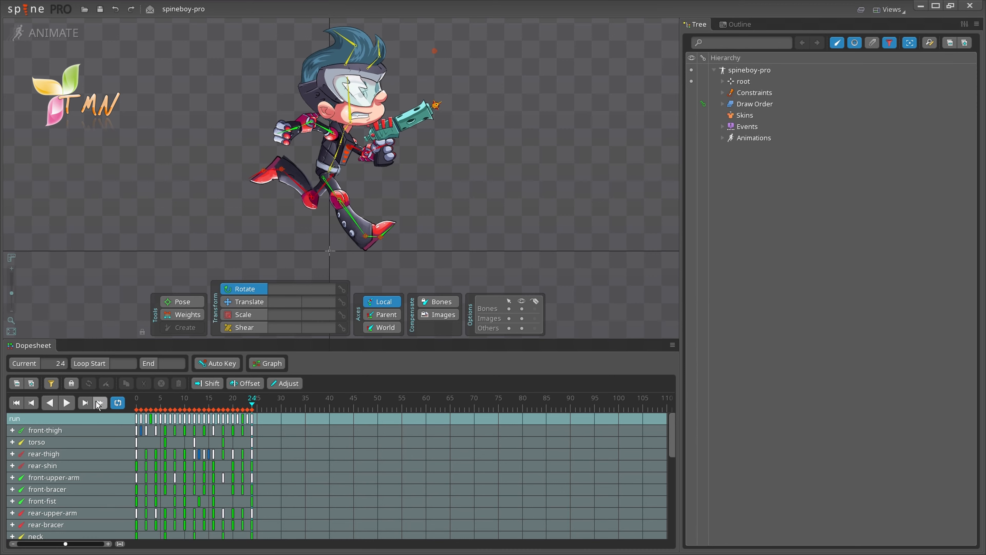
left_click(116, 403)
left_click(117, 403)
left_click(63, 400)
left_click(889, 8)
left_click(898, 86)
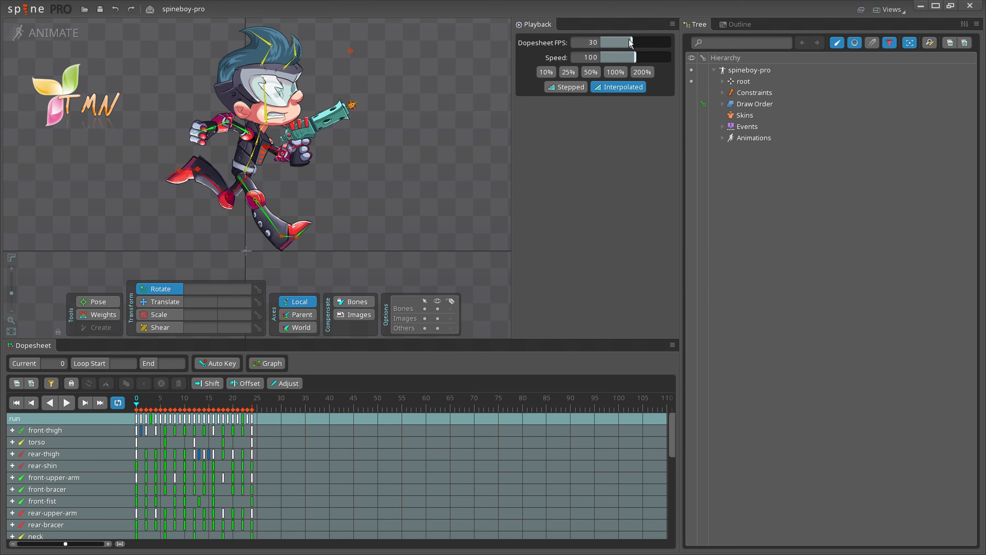
left_click(672, 25)
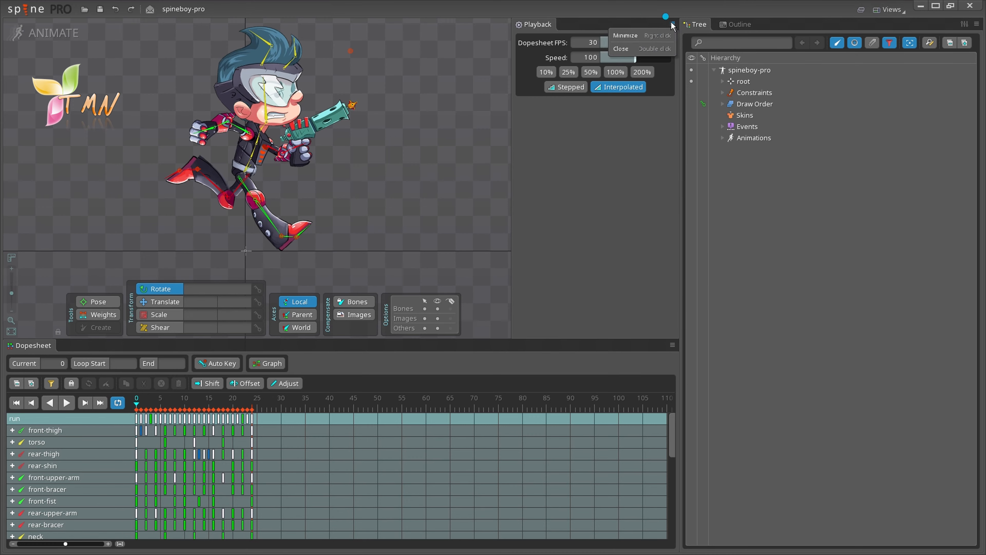
left_click(659, 37)
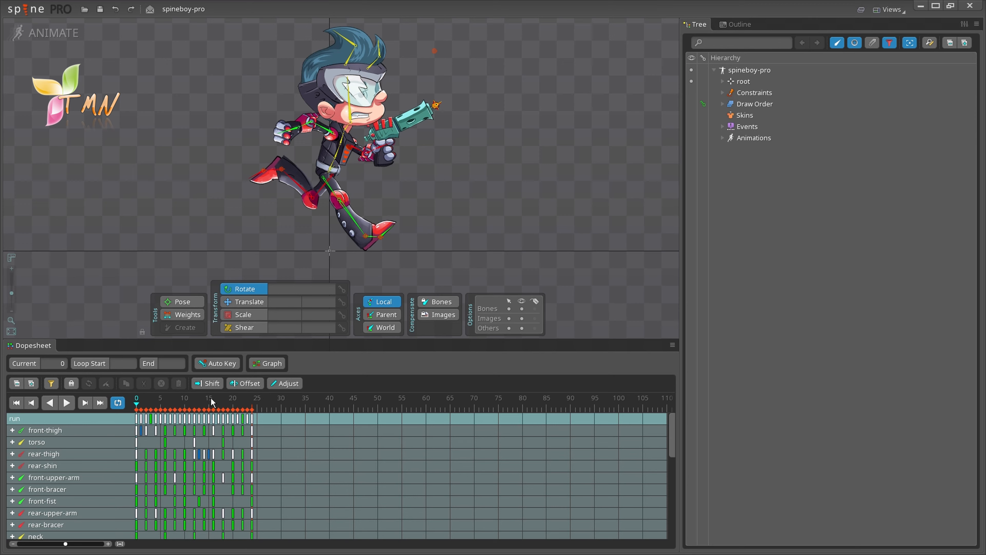
Step: Zoom the Dopesheet timeline in and pan it so frames 2 to 17 each show separately
scroll(212, 398, "up", 8)
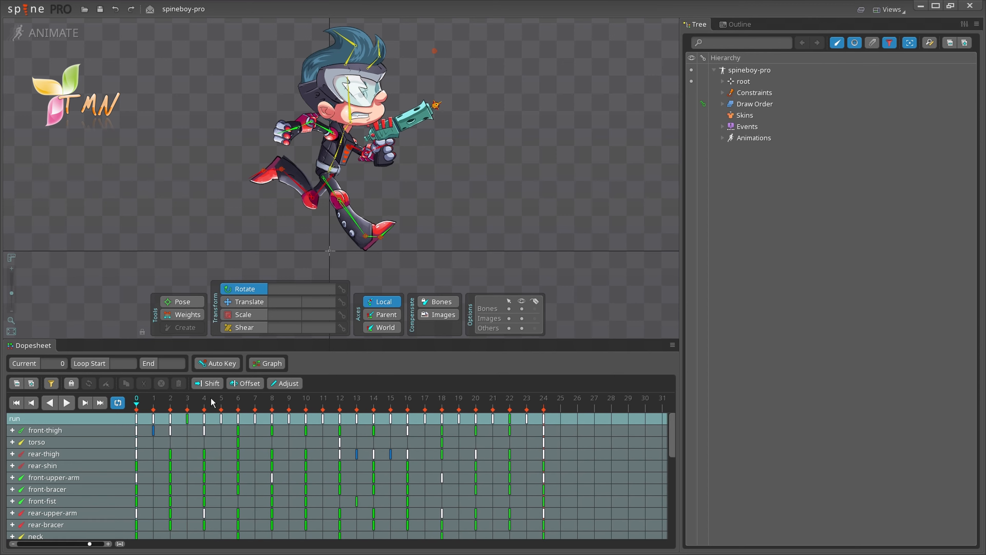
scroll(211, 398, "up", 1)
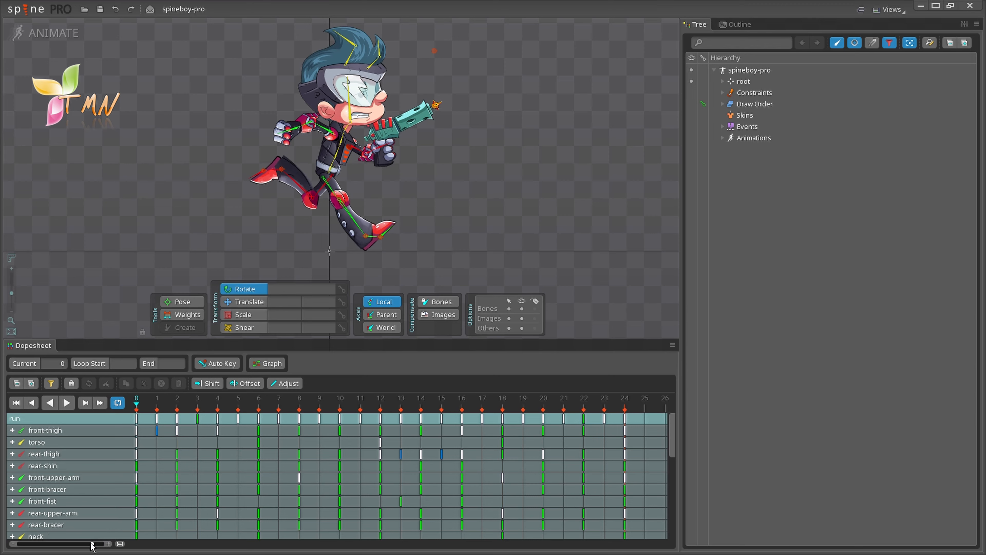
mouse_move(91, 545)
left_mouse_down()
mouse_move(70, 543)
mouse_move(99, 549)
left_mouse_up()
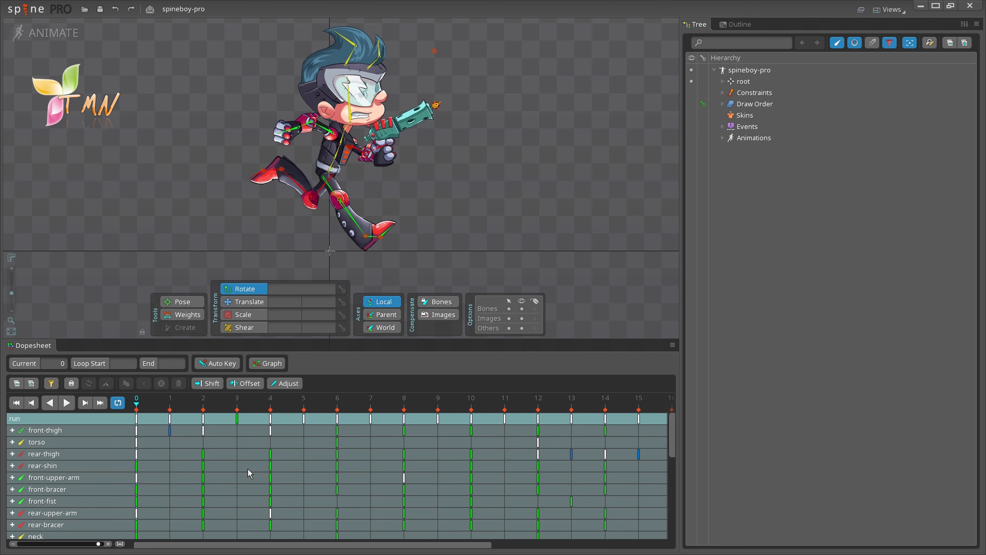
left_click_drag(248, 468, 199, 472)
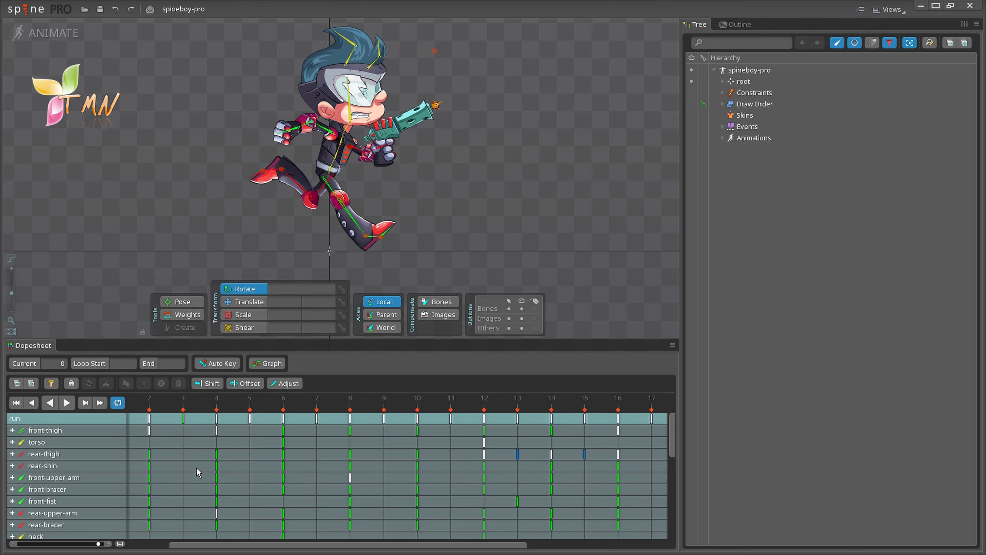
Step: Scrub the run animation from frame 2 through 11, then zoom the timeline out to frames 0–25
left_click(150, 405)
left_click_drag(150, 406, 280, 408)
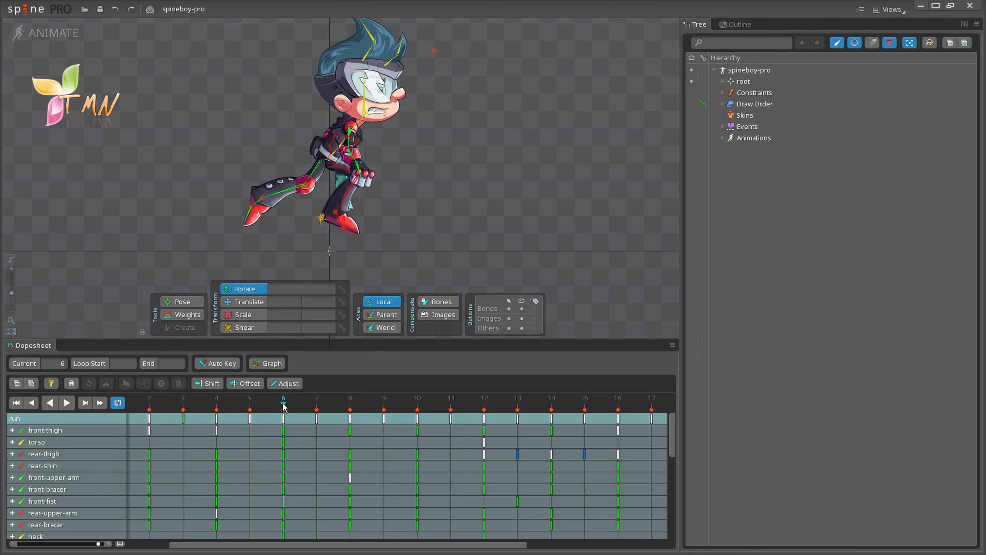
left_click_drag(283, 407, 452, 411)
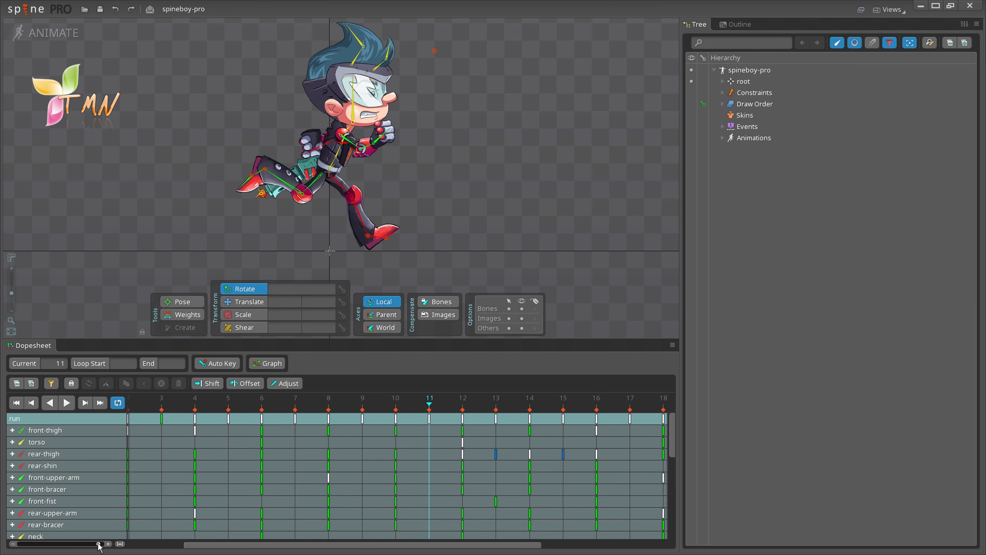
left_click_drag(98, 544, 93, 545)
left_click(372, 406)
Step: Scrub forward to frame 19 and back to 1, zoom out to frames 0–32, and scrub from frame 20
left_click_drag(371, 406, 365, 448)
left_click_drag(365, 448, 157, 465)
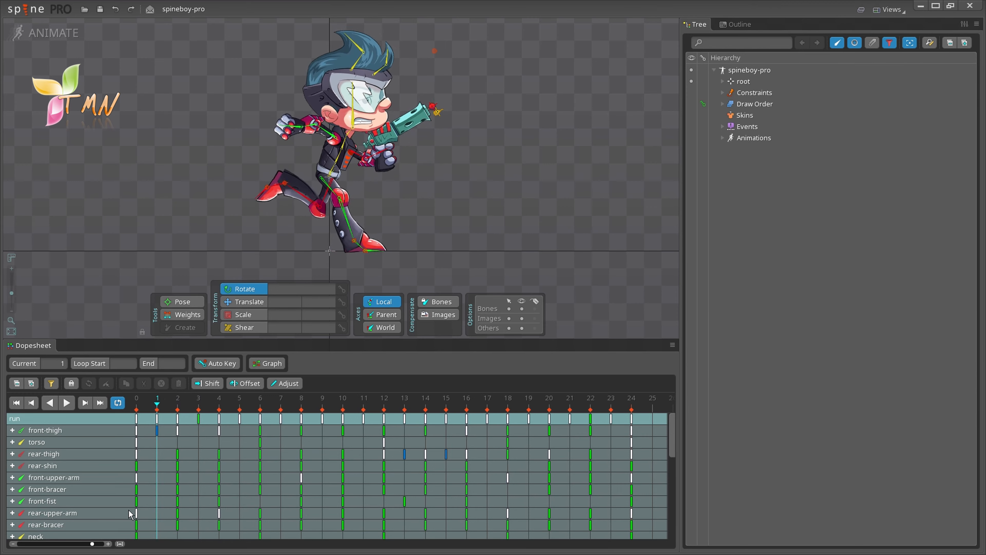
left_click_drag(92, 545, 88, 546)
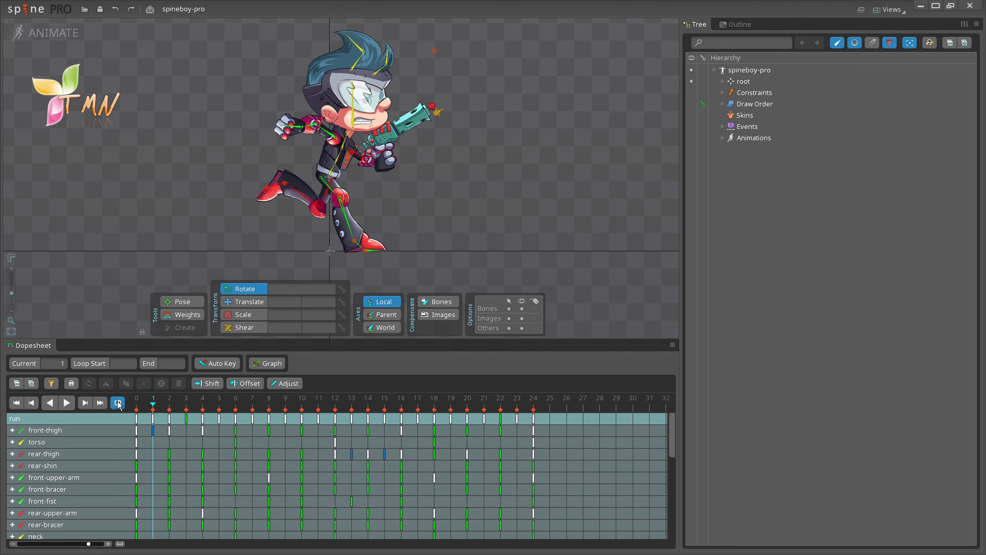
left_click(470, 419)
left_click(468, 405)
left_click_drag(467, 403, 617, 395)
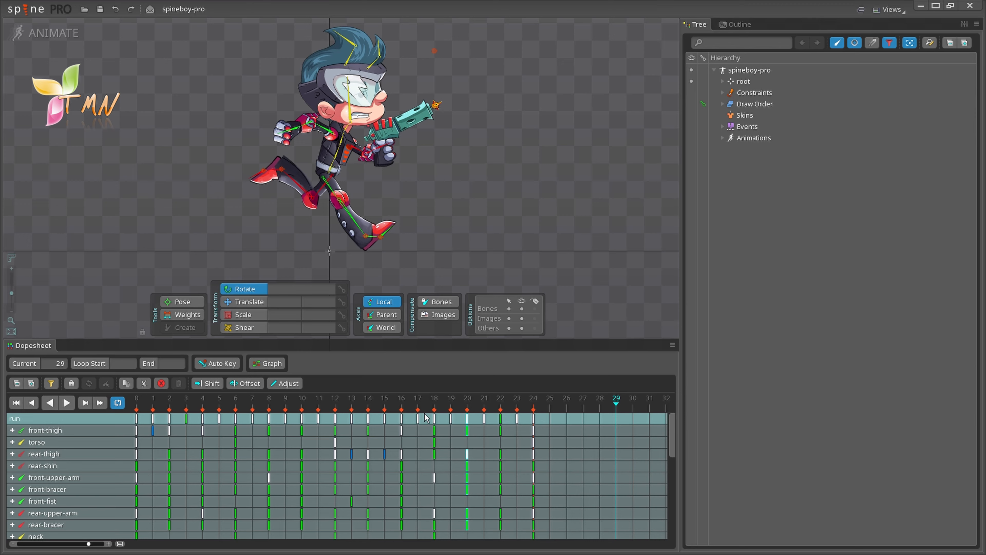
Step: Toggle Loop off and back on, and set the current frame to 6
left_click(117, 402)
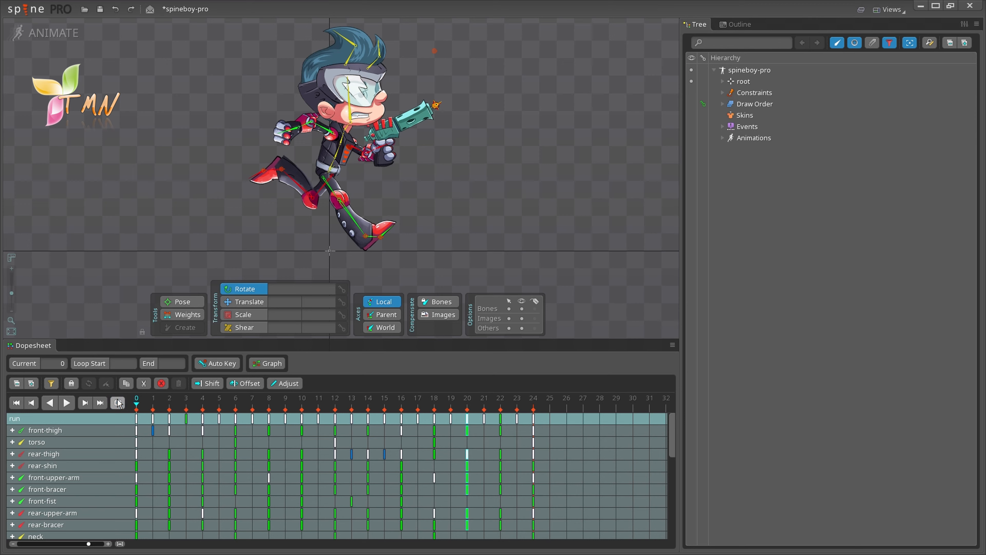
left_click(119, 403)
left_click(56, 363)
type("6")
key("Return")
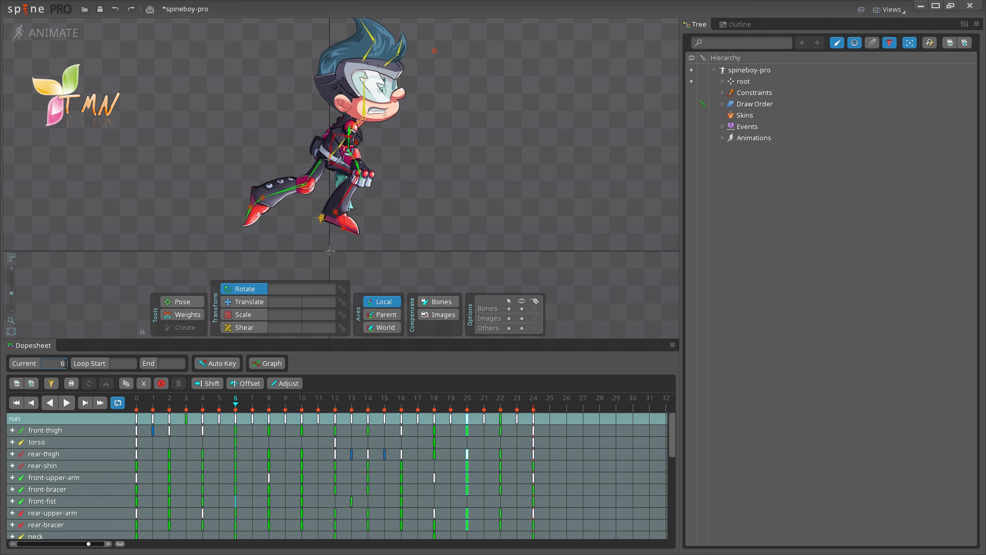
left_click(24, 366)
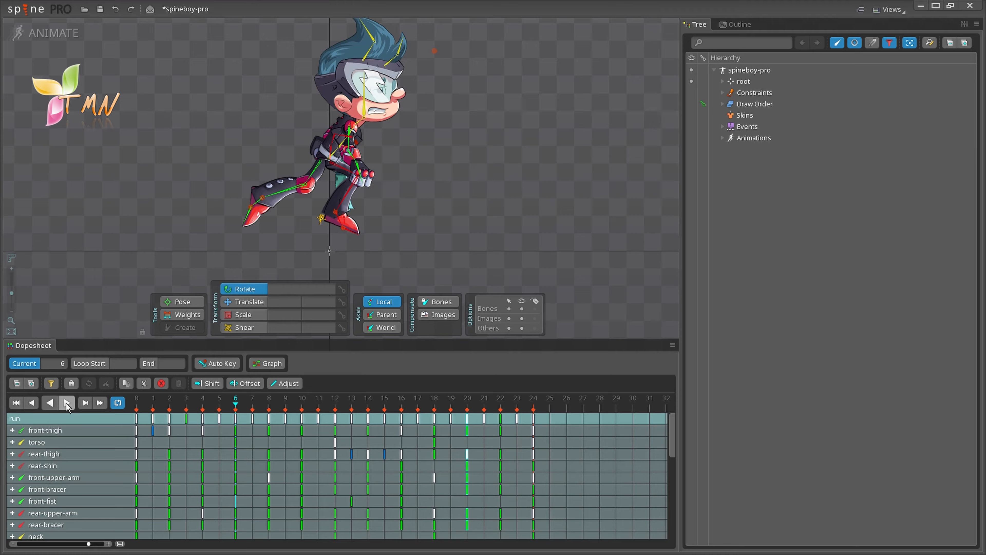
Step: Play the run animation from frame 6, stop it, and return to frame 0
left_click(67, 403)
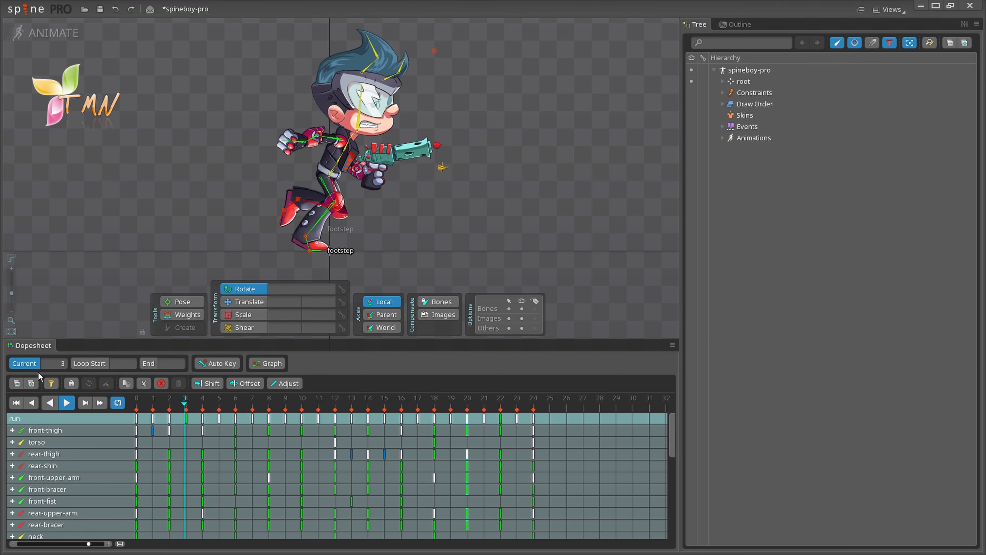
left_click(27, 364)
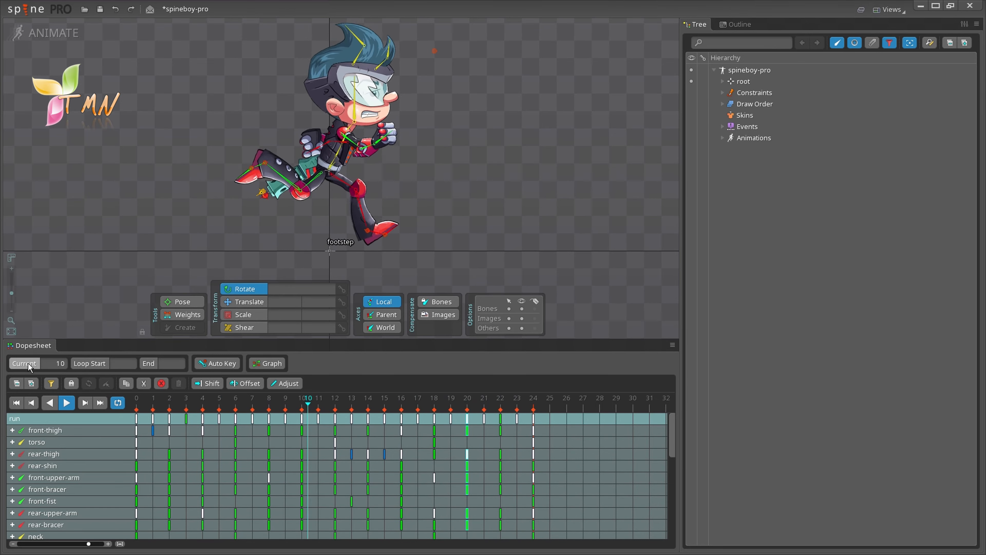
left_click(65, 403)
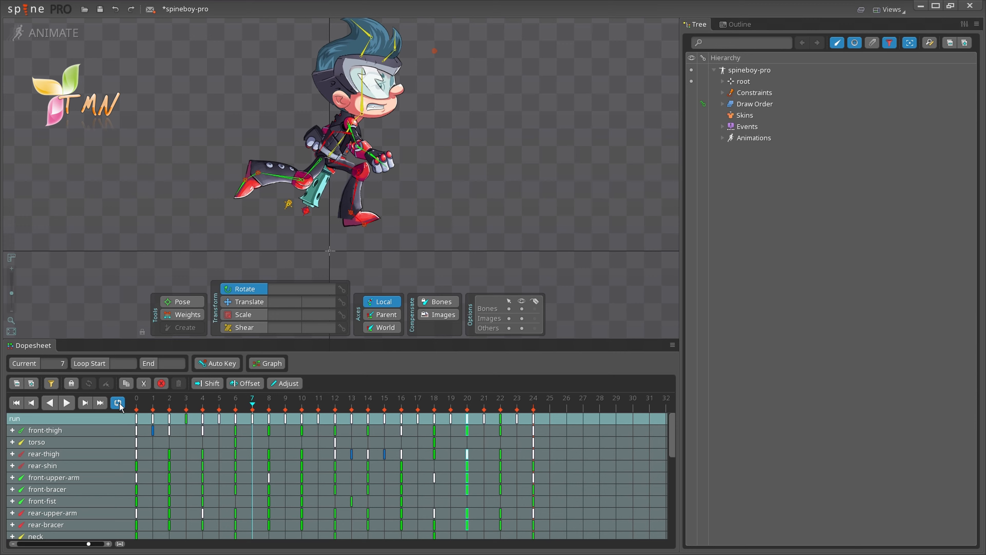
left_click(137, 400)
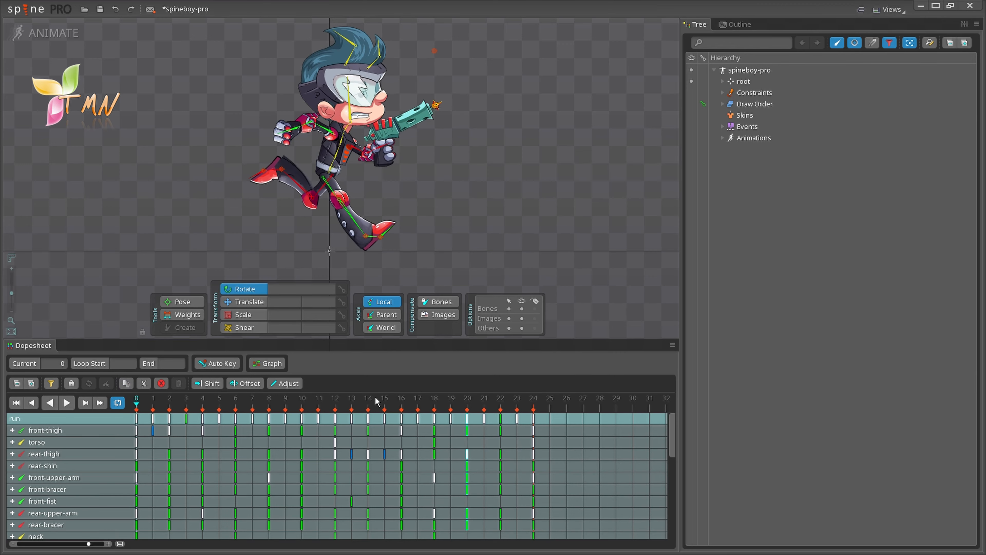
Step: Select the last run key at frame 24, then mark a loop range from frame 0 to 27
left_click(534, 404)
left_click(533, 419)
left_click(137, 404)
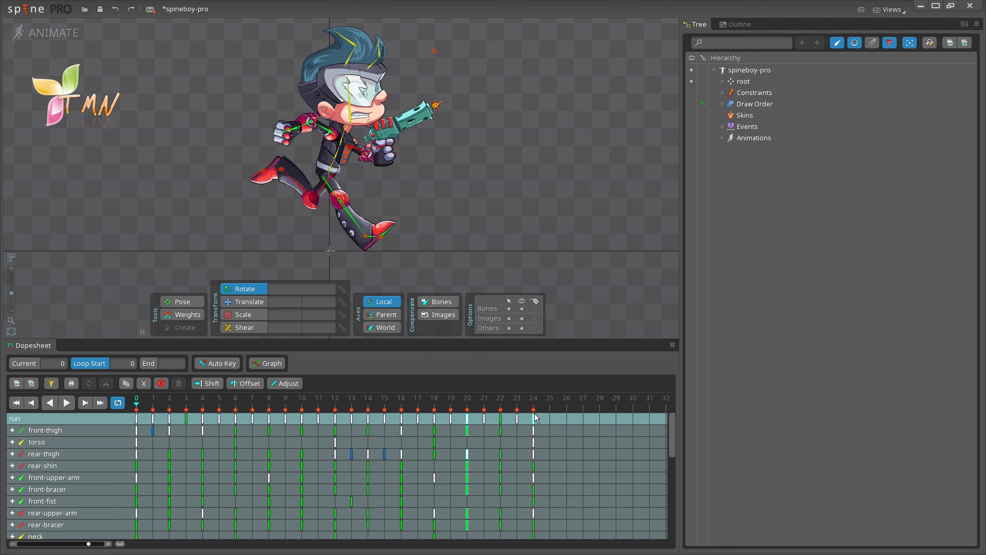
left_click(583, 406)
Step: Play the animation within the 0–27 loop range, stop, and clear the loop range
left_click(64, 404)
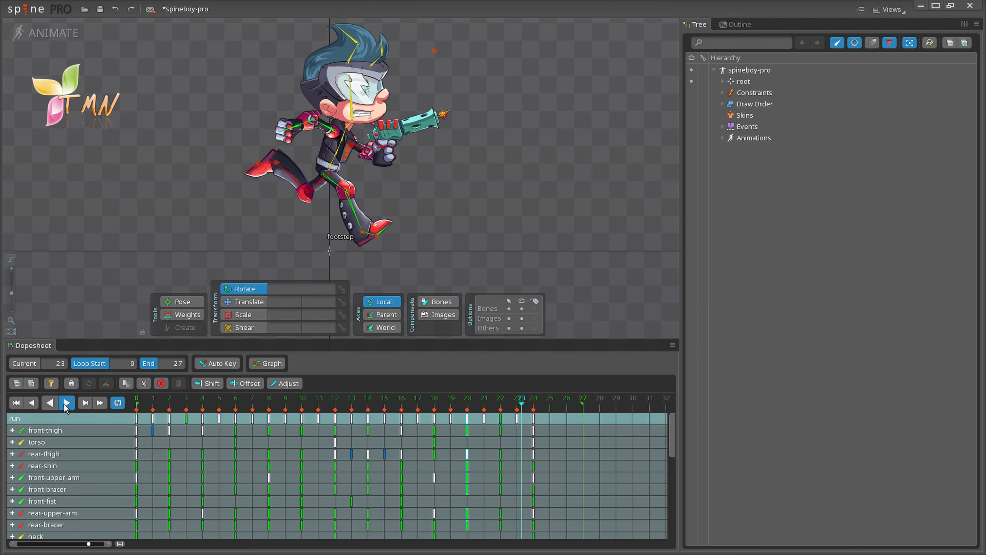
left_click(64, 404)
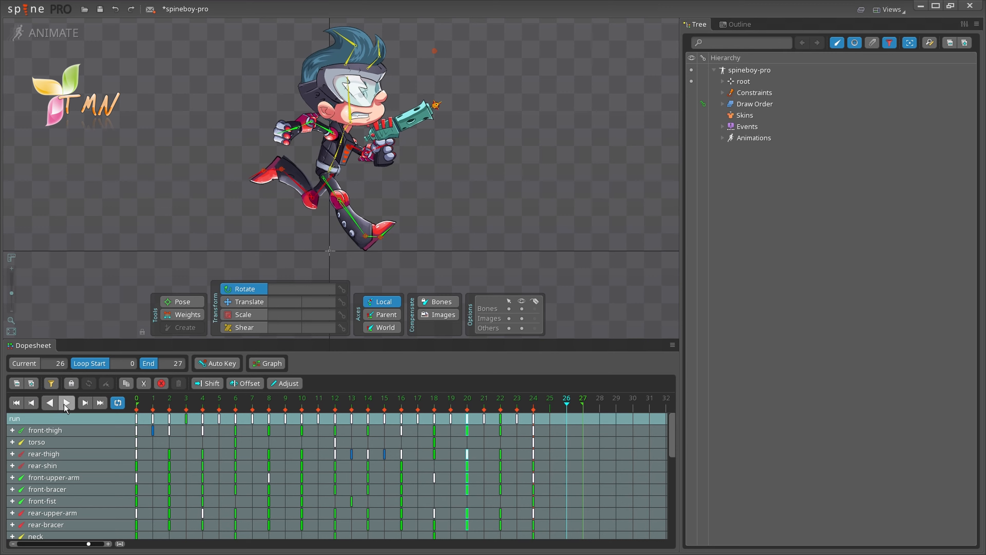
left_click(90, 361)
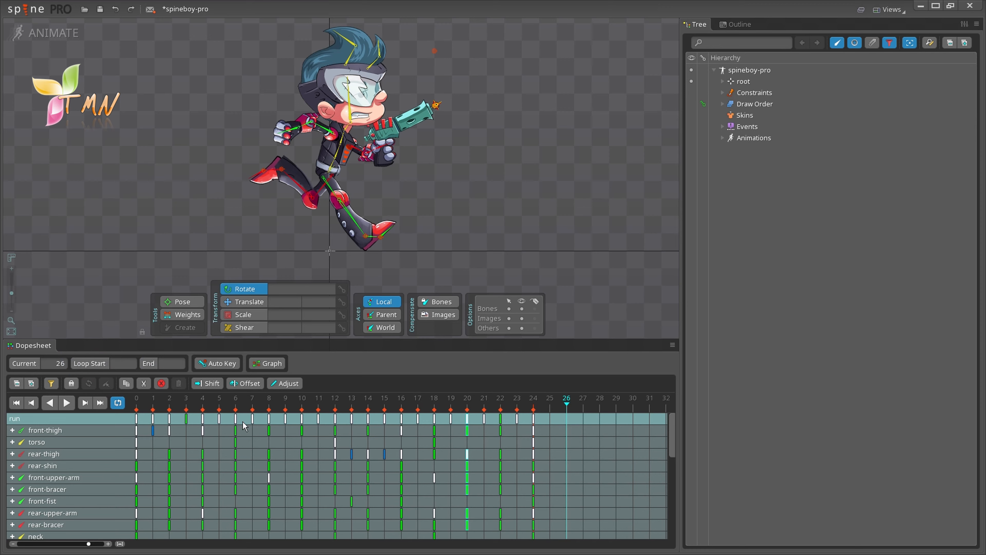
scroll(249, 425, "down", 3)
scroll(249, 424, "down", 3)
scroll(249, 425, "up", 6)
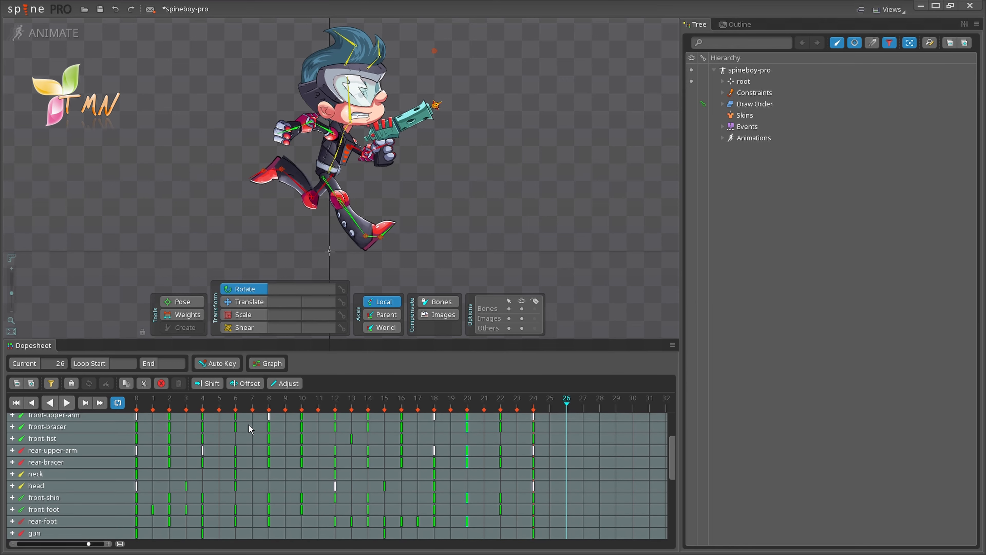
scroll(249, 424, "up", 2)
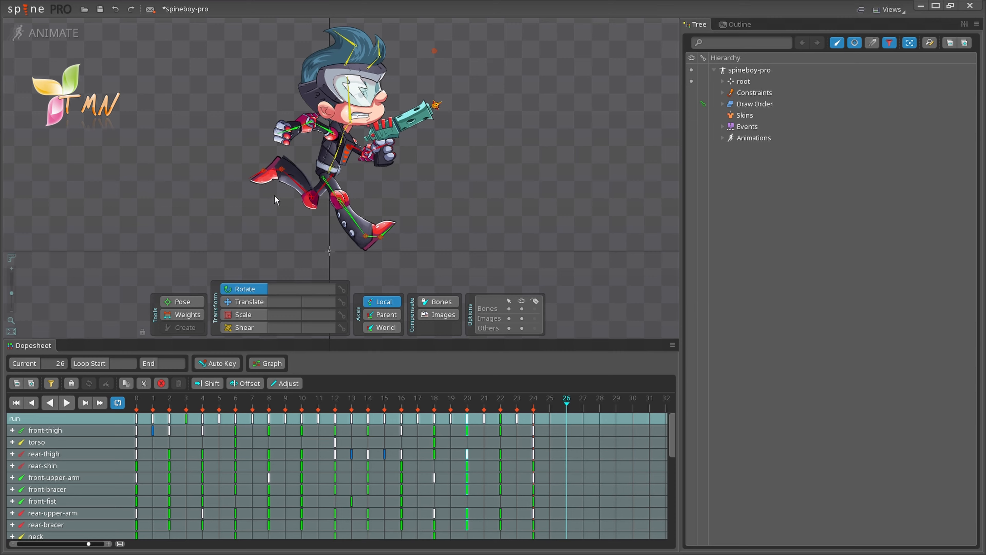
Step: Lock the Dopesheet to the rear-thigh and rear-shin bones' timelines
left_click(316, 184)
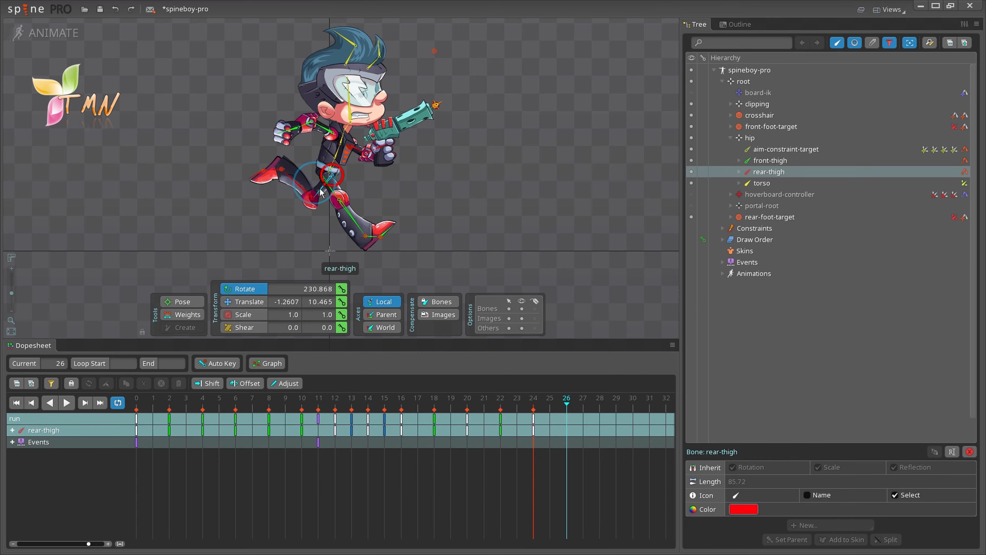
left_click(296, 185, "ctrl")
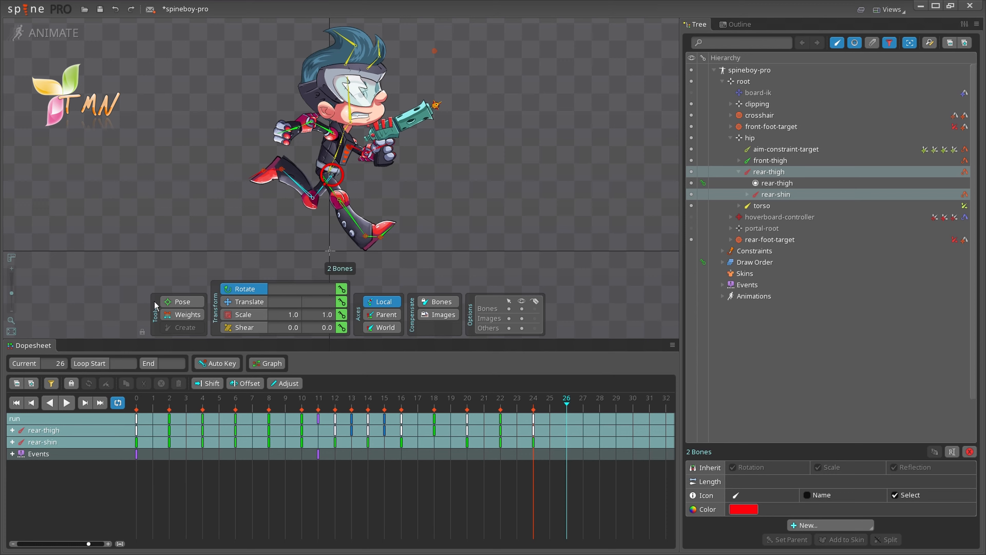
left_click(72, 381)
Step: Switch the locked Dopesheet to front-shin and front-thigh, then unlock it to show all bones
left_click(348, 213)
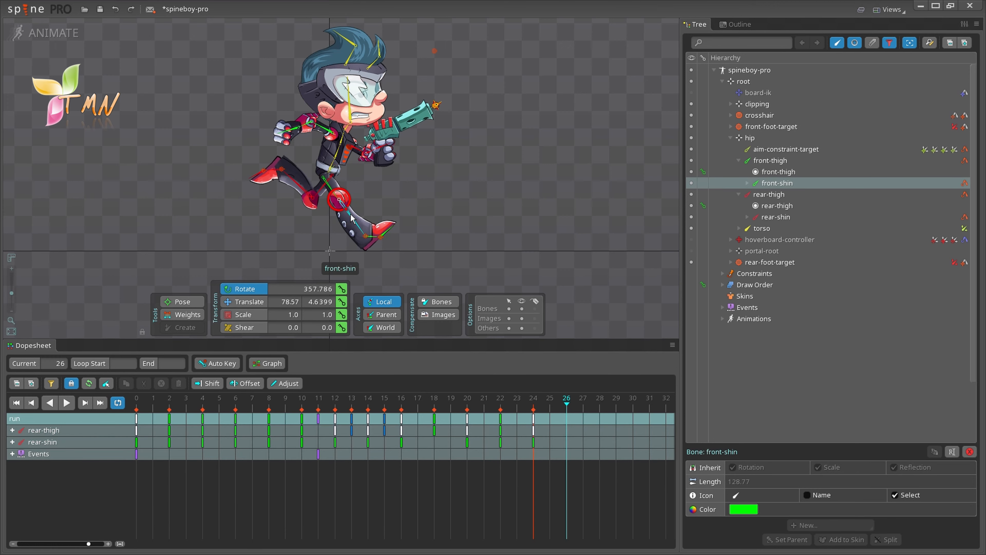
left_click(329, 189, "ctrl")
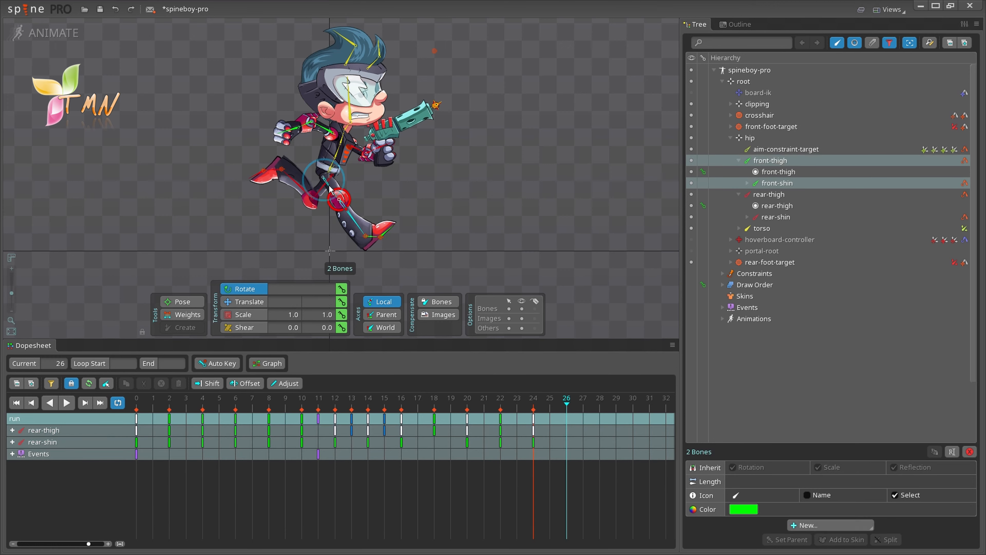
left_click(105, 383)
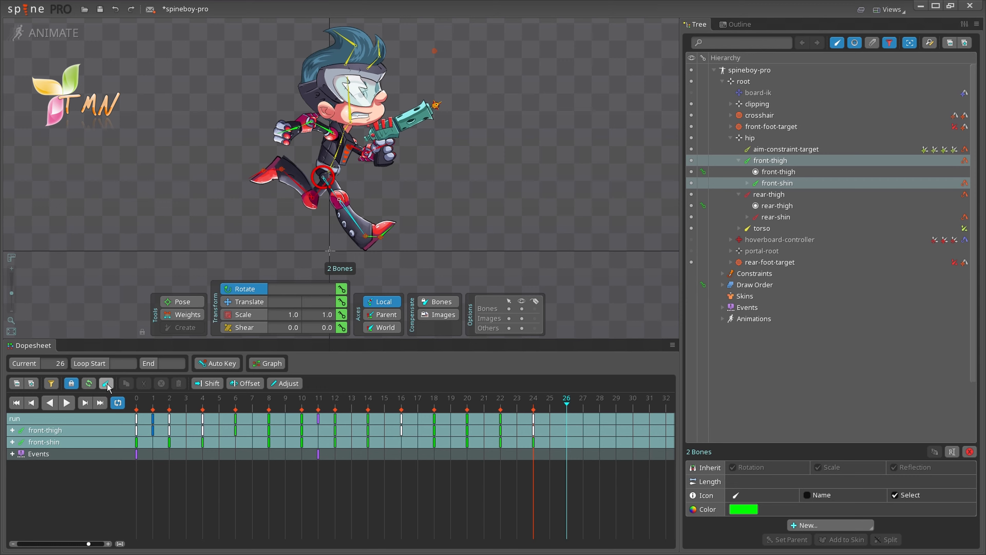
left_click(108, 383)
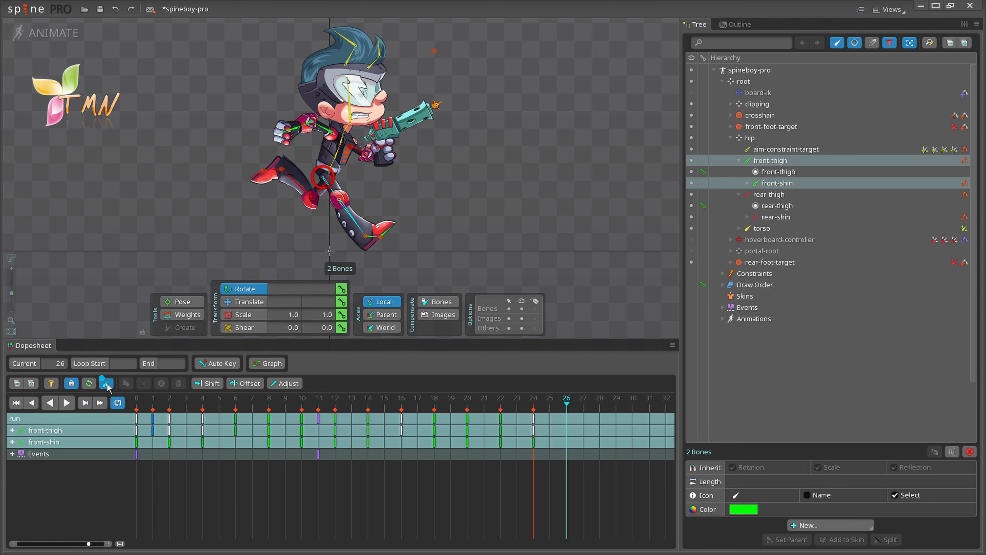
left_click(71, 384)
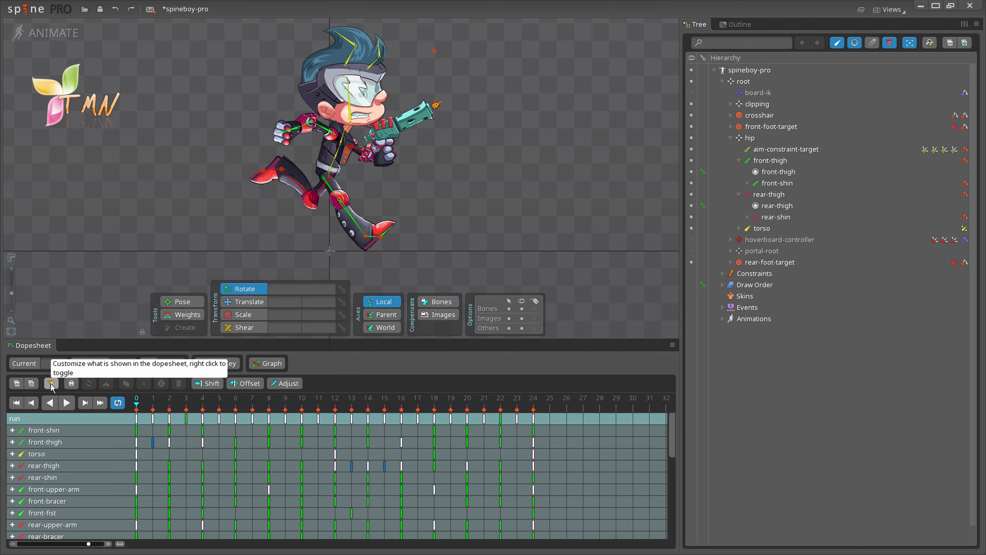
Step: Try the Translate, Scale, Shear and Rotate Dopesheet filters, then filter by Current tool
left_click(51, 383)
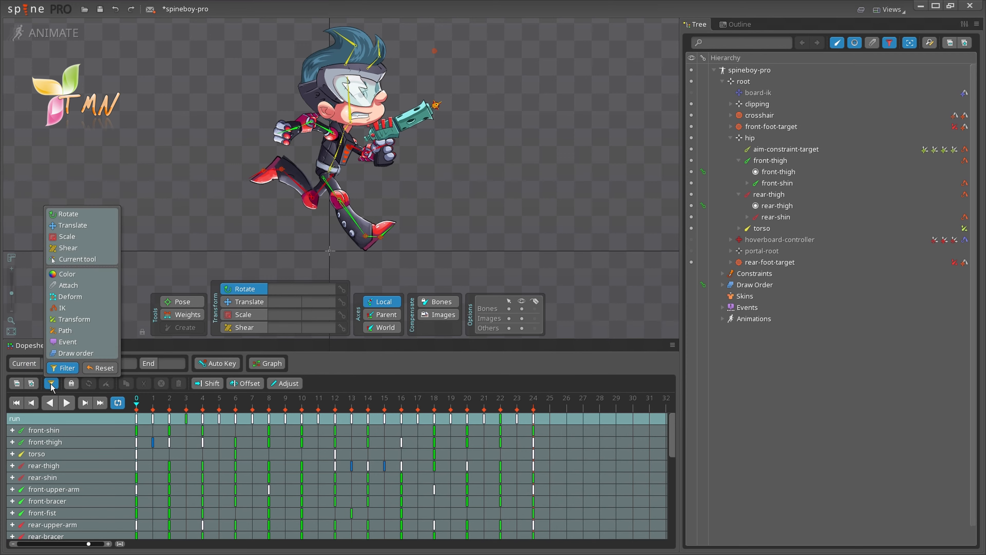
left_click(74, 226)
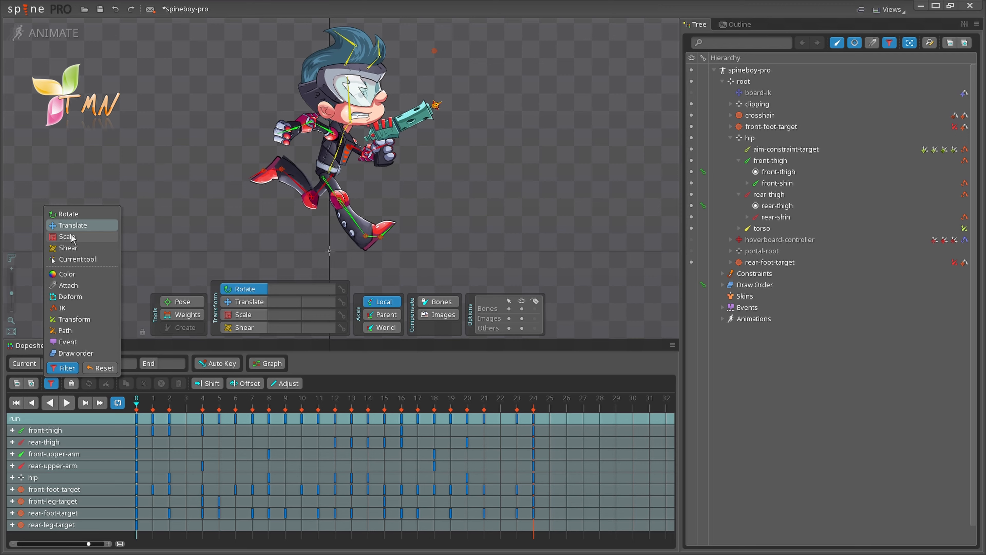
left_click(71, 236)
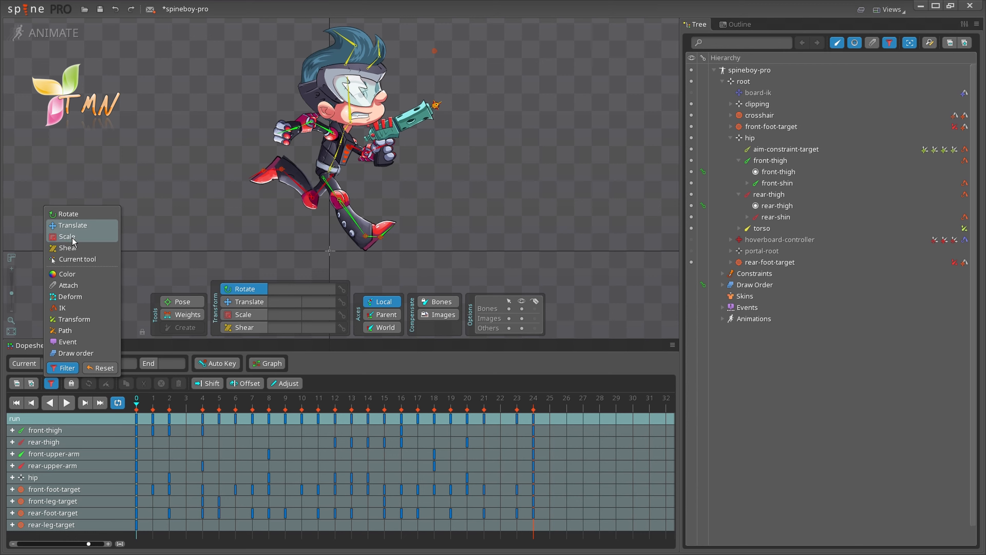
left_click(73, 247)
left_click(77, 214)
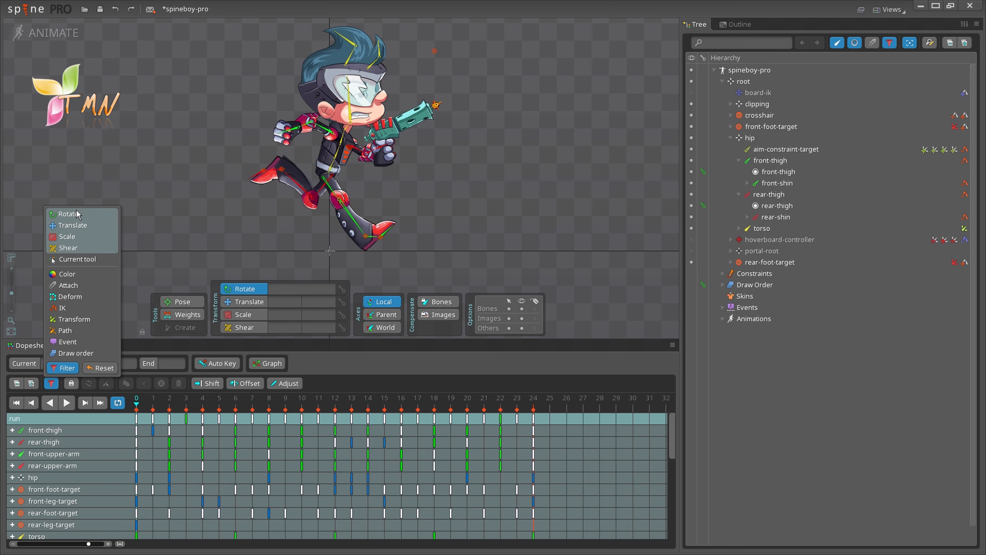
left_click(199, 238)
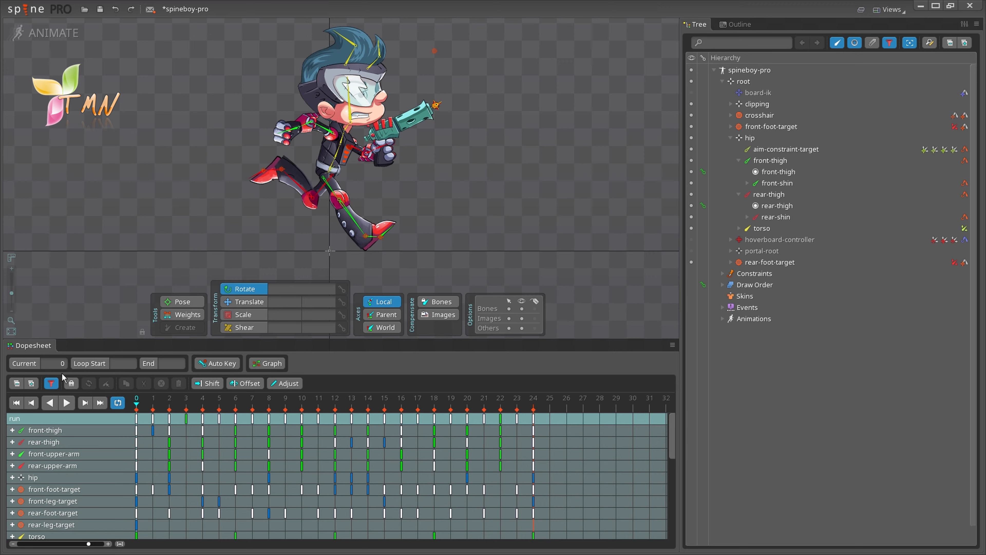
left_click(52, 383)
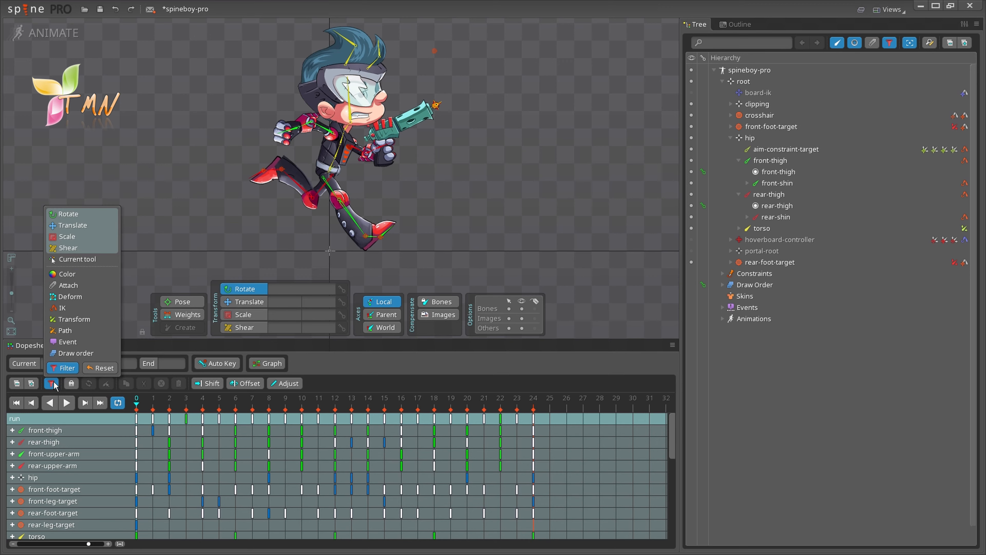
left_click(85, 262)
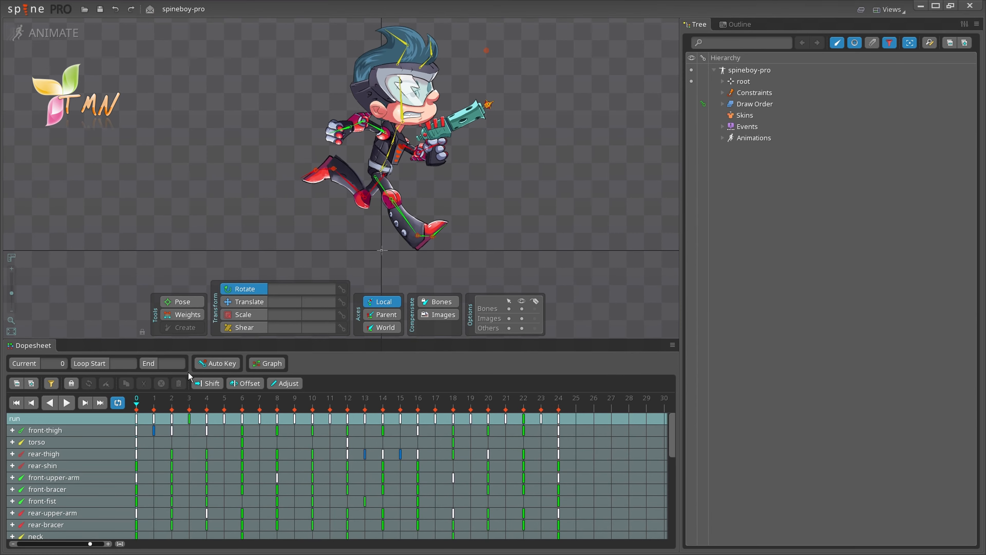
Step: Copy the rear-thigh's frame-0 key, paste it at frame 3, then move to frame 5
left_click(136, 457)
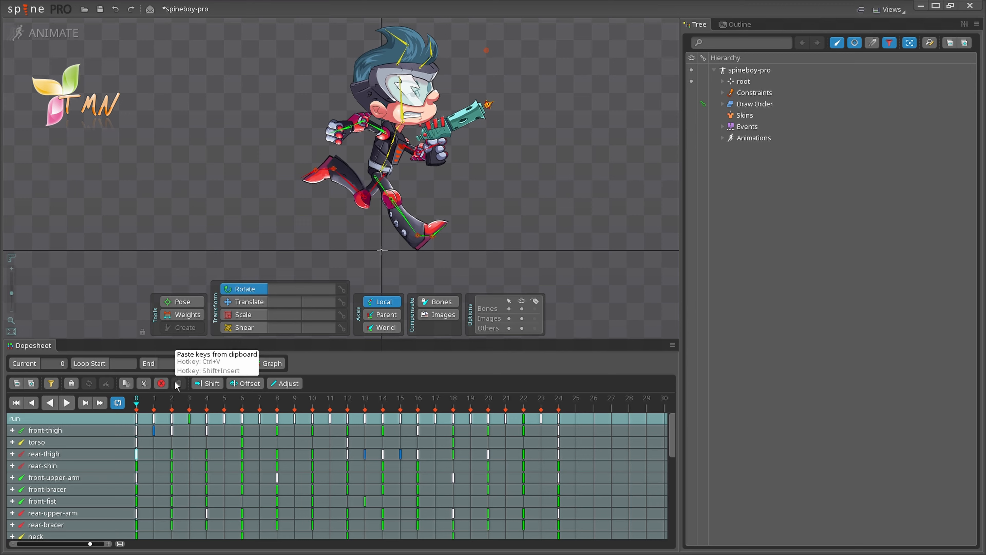
left_click(126, 383)
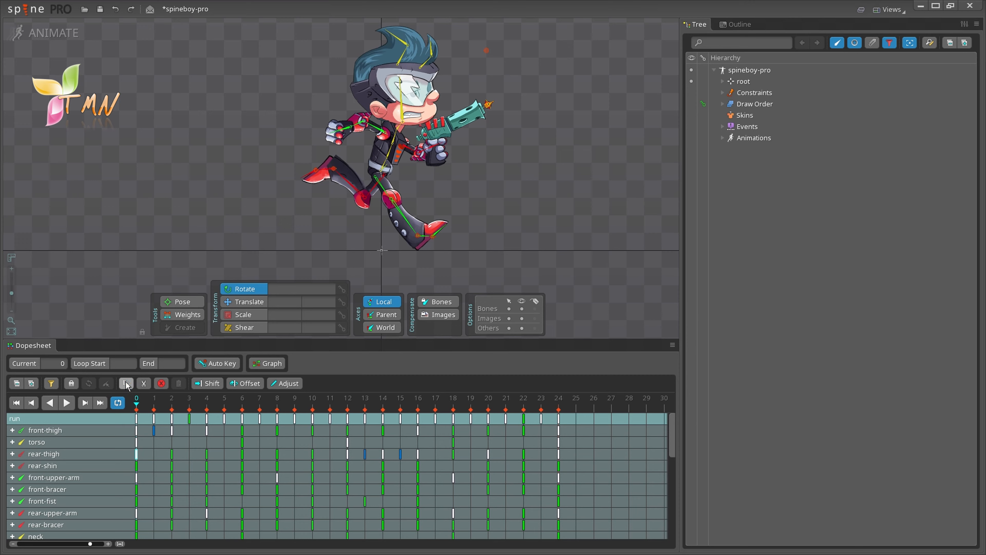
left_click(190, 402)
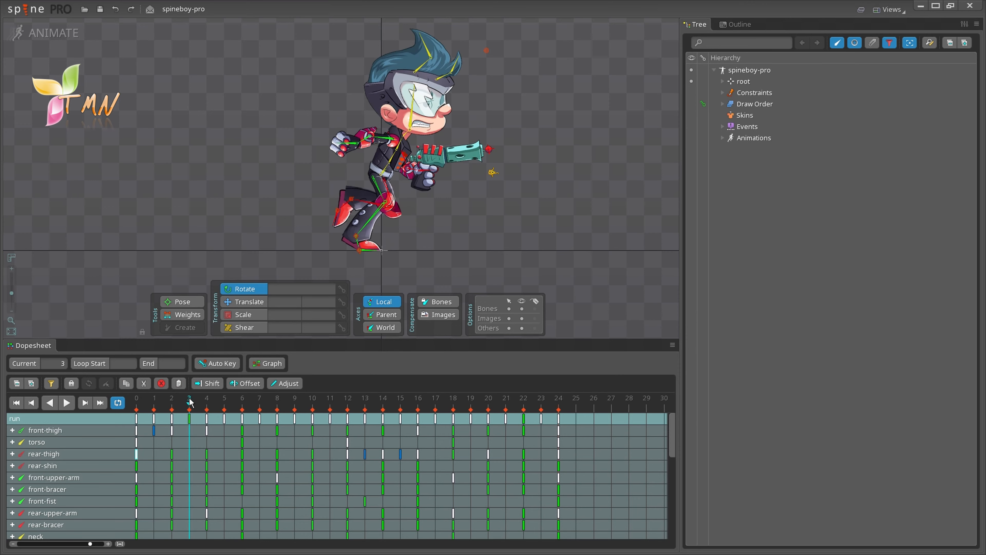
left_click(179, 384)
left_click(224, 401)
Step: Paste the copied keys at frame 5 onto the rear-thigh and torso bones
key("ctrl+v")
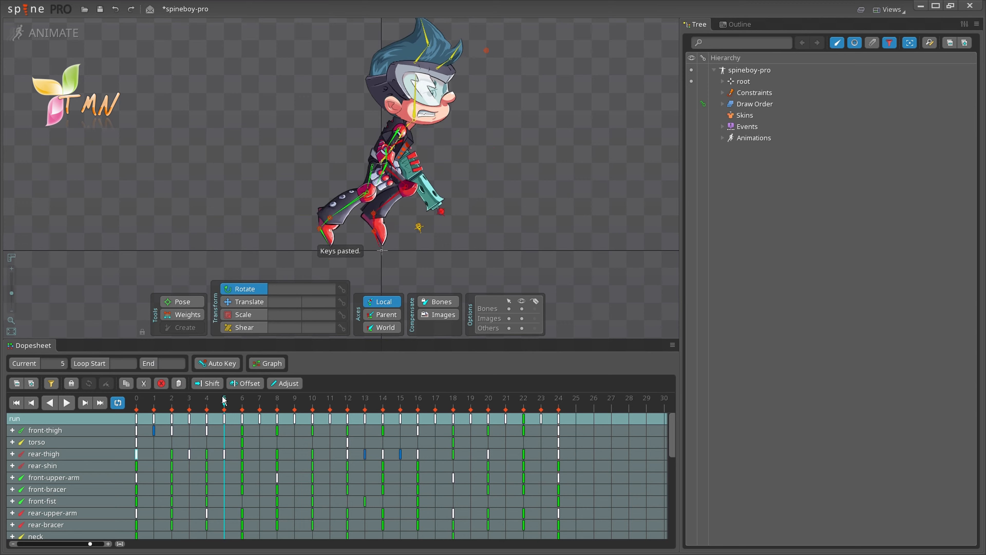
left_click(12, 442)
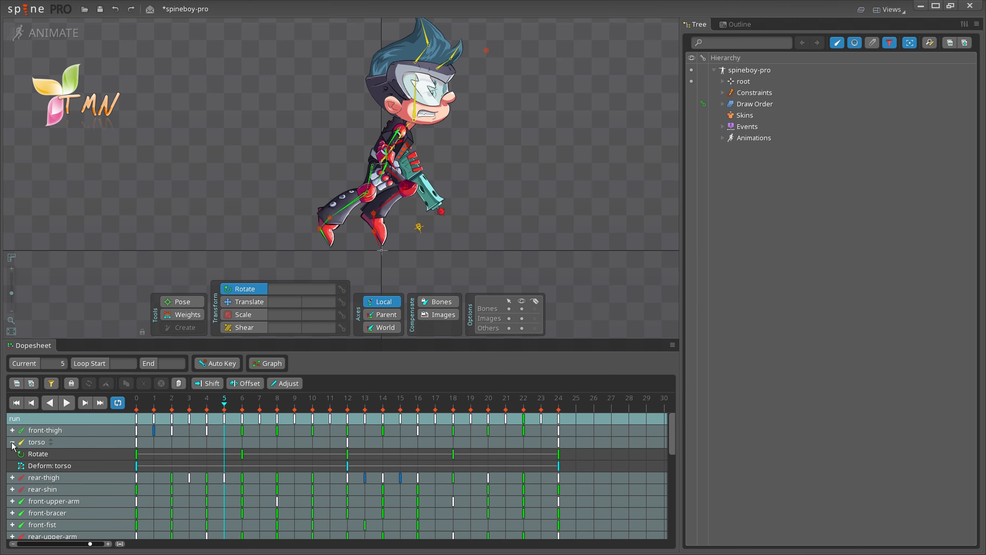
left_click(34, 442)
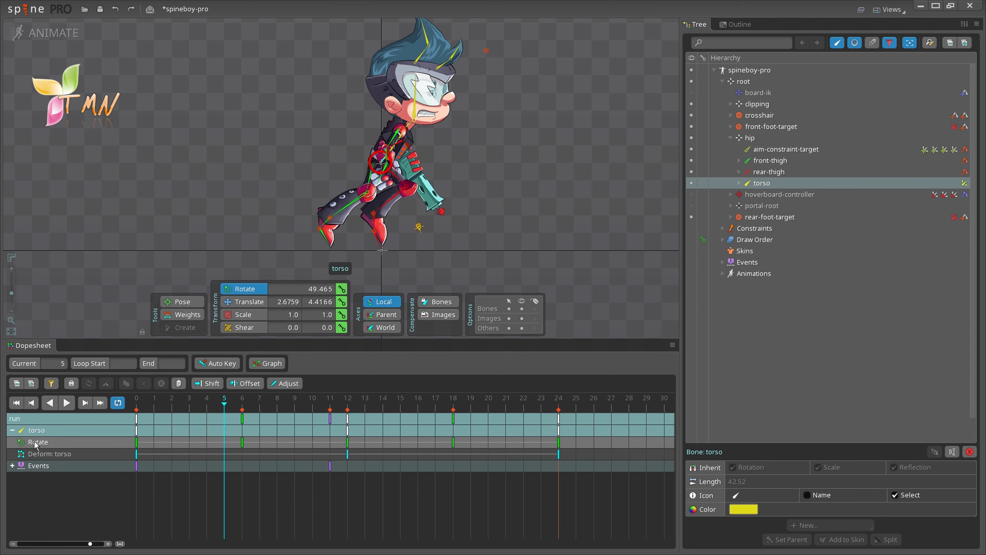
key("ctrl+v")
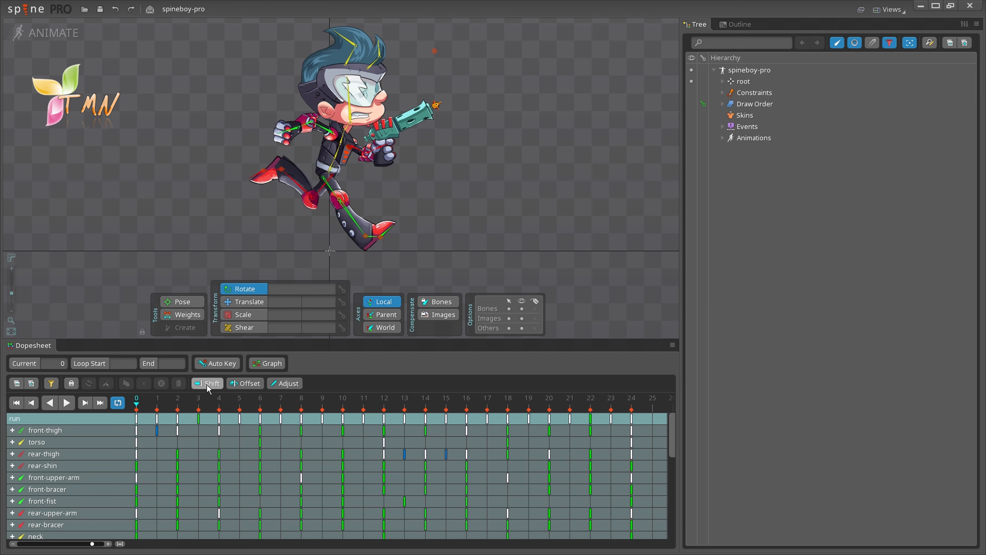
Step: Turn on Shift mode, then drag the rear-thigh frame-0 key slightly right
left_click(203, 383)
left_click(136, 454)
mouse_move(136, 453)
left_mouse_down()
mouse_move(209, 455)
mouse_move(143, 454)
left_mouse_up()
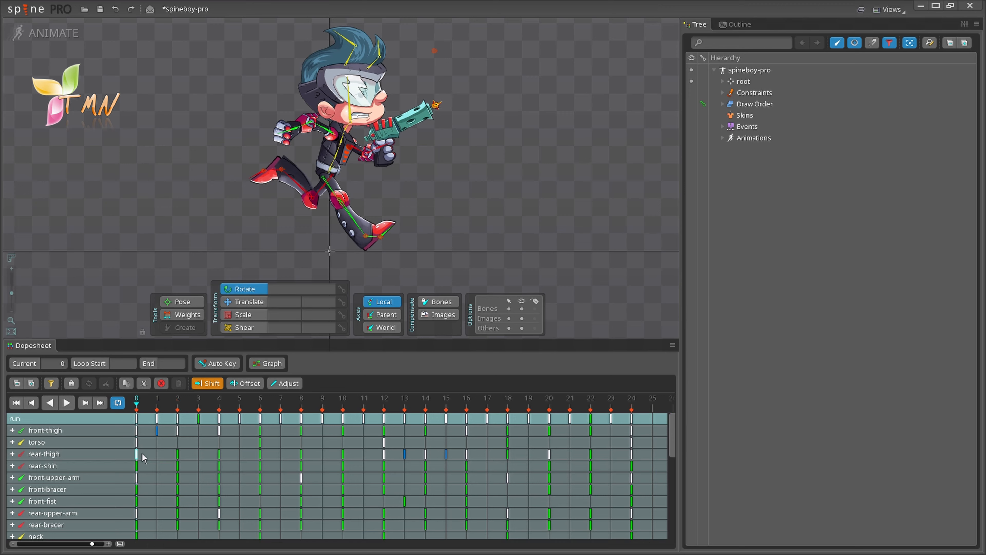
Step: Move the rear-thigh frame-2 key to frame 3 with Shift on, then to frame 4 with Shift off
left_click(177, 453)
mouse_move(177, 454)
left_mouse_down()
mouse_move(288, 454)
mouse_move(184, 452)
left_mouse_up()
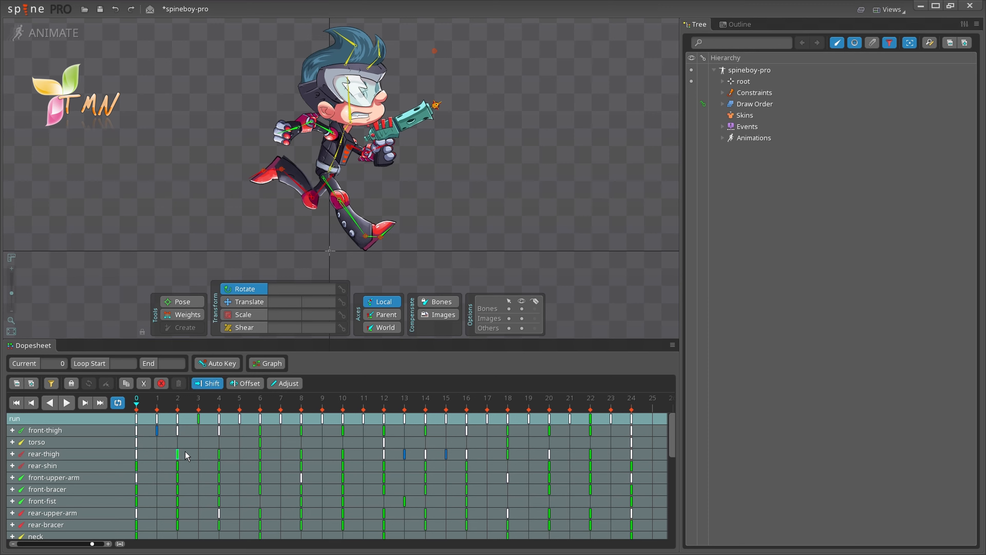
left_click(213, 383)
left_click_drag(179, 455, 267, 457)
Step: Play the run animation, stop at frame 4, then with Offset on drag the frame-0 keys later
left_click(67, 404)
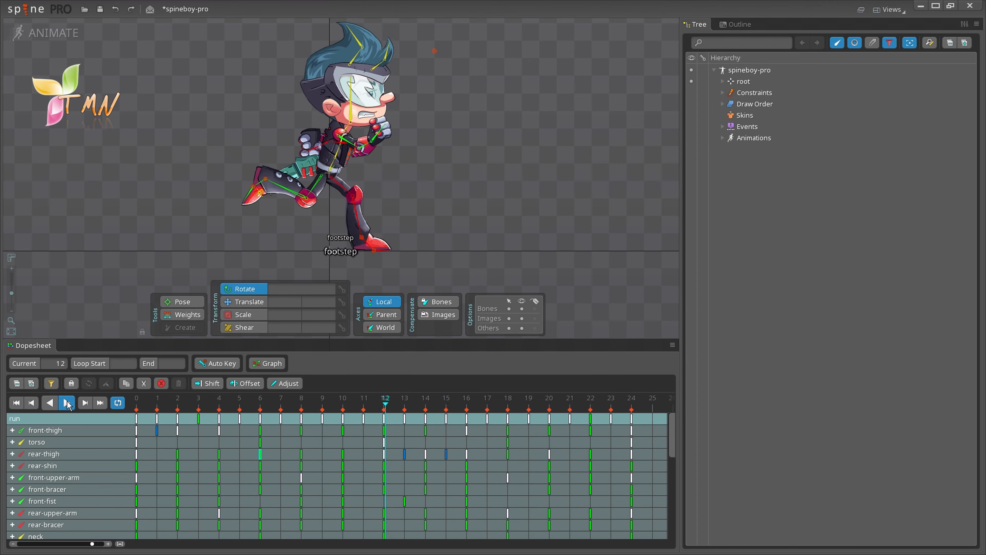
left_click(68, 404)
left_click(249, 383)
left_click_drag(136, 419, 234, 429)
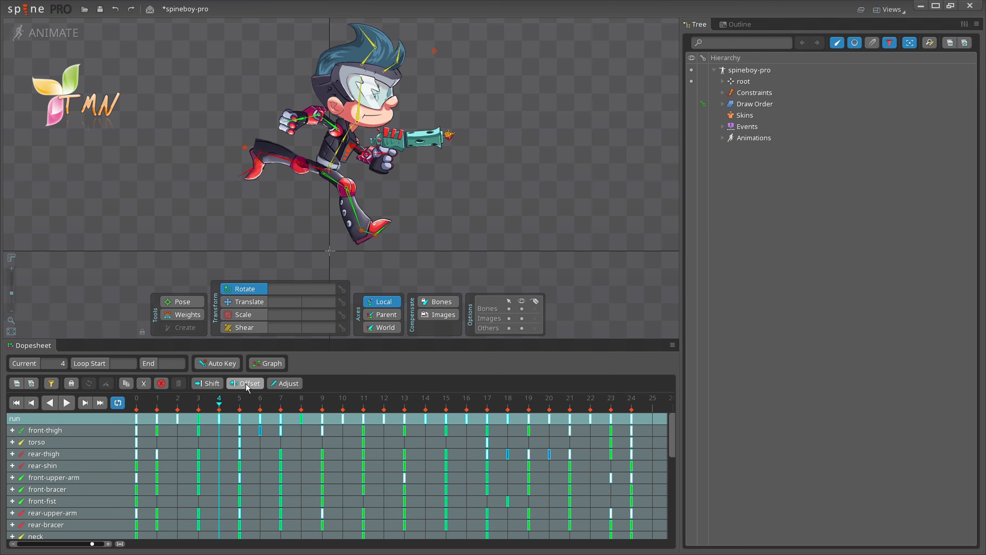
Step: Toggle relative key adjusting and Auto Key on, then turn both back off
left_click(285, 383)
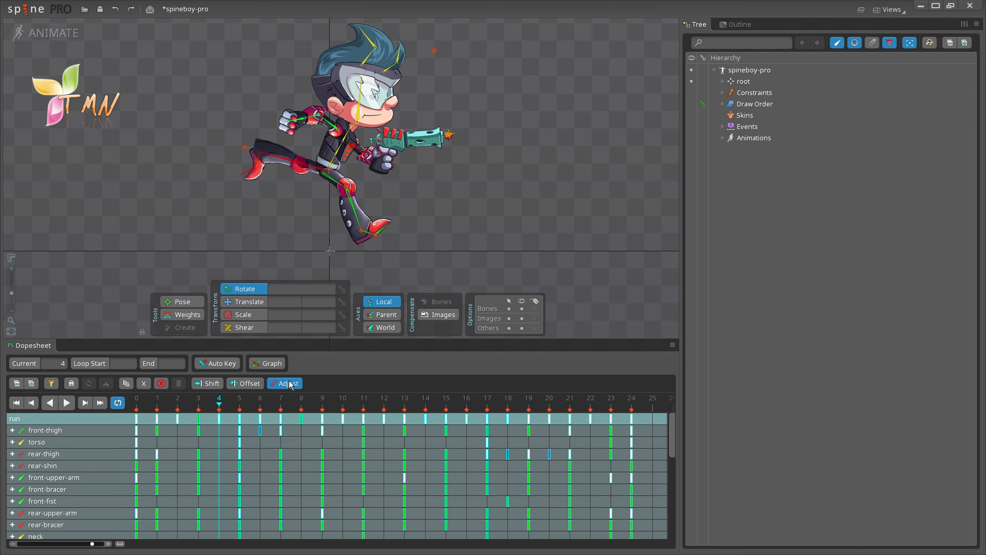
left_click(290, 384)
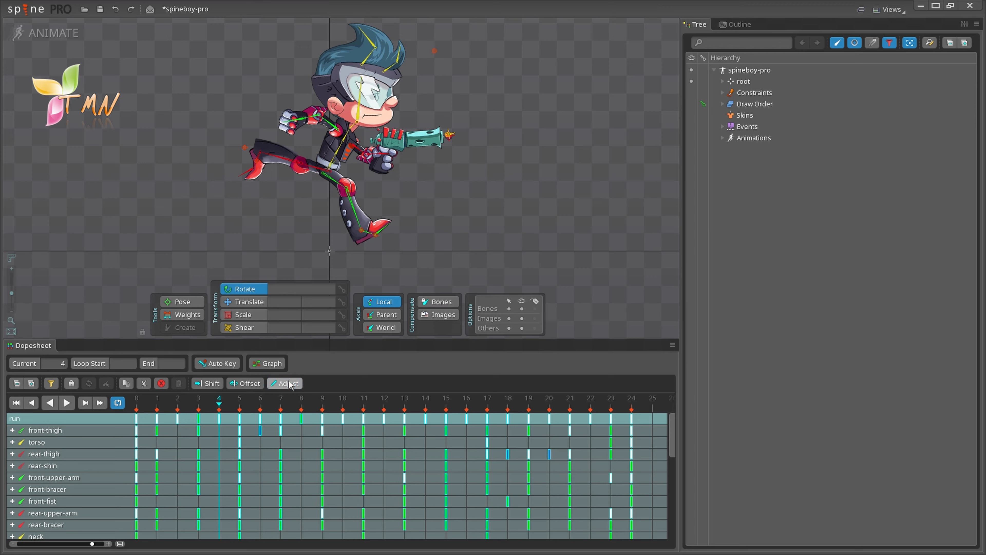
left_click(221, 363)
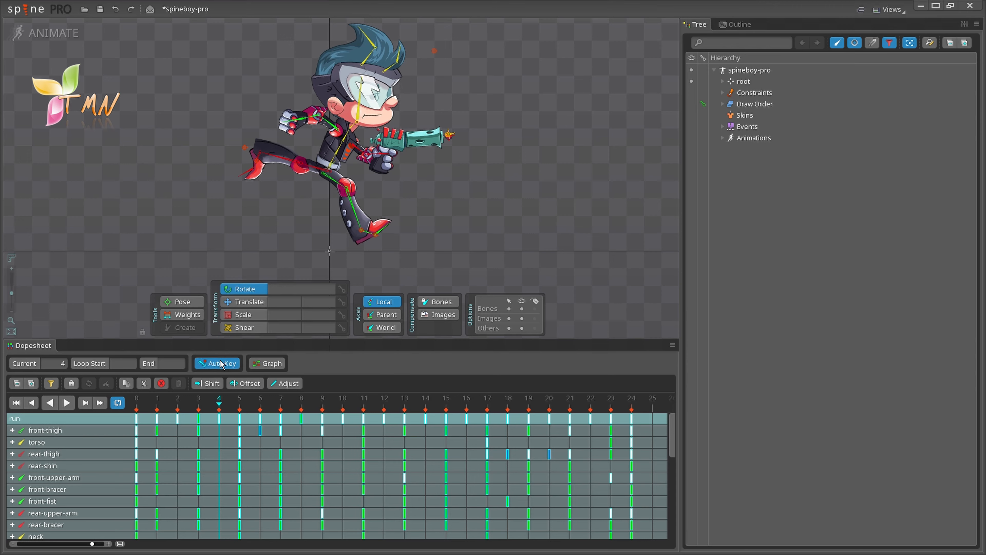
left_click(221, 362)
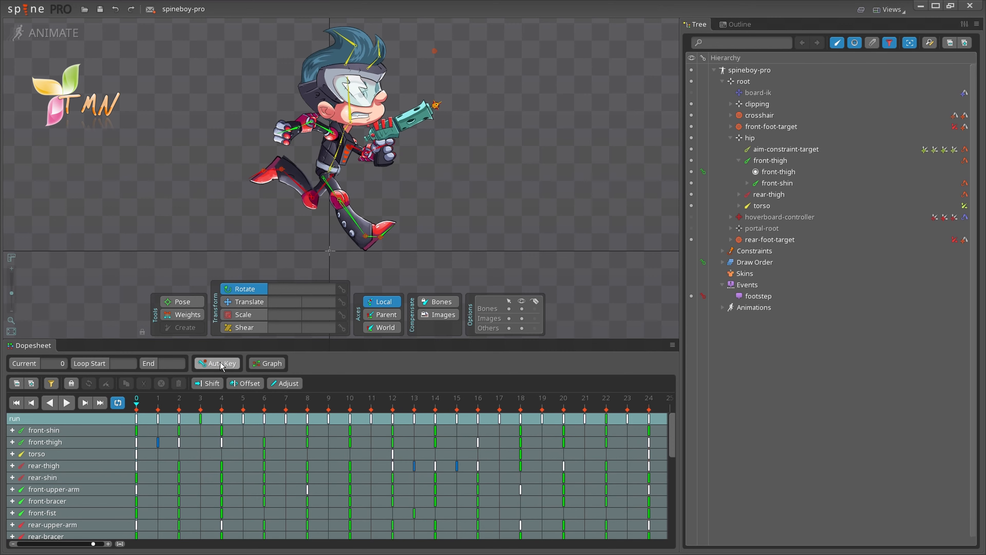
Step: Select the front-shin bone's frame-0 key and show its curve in the Graph view
left_click(345, 209)
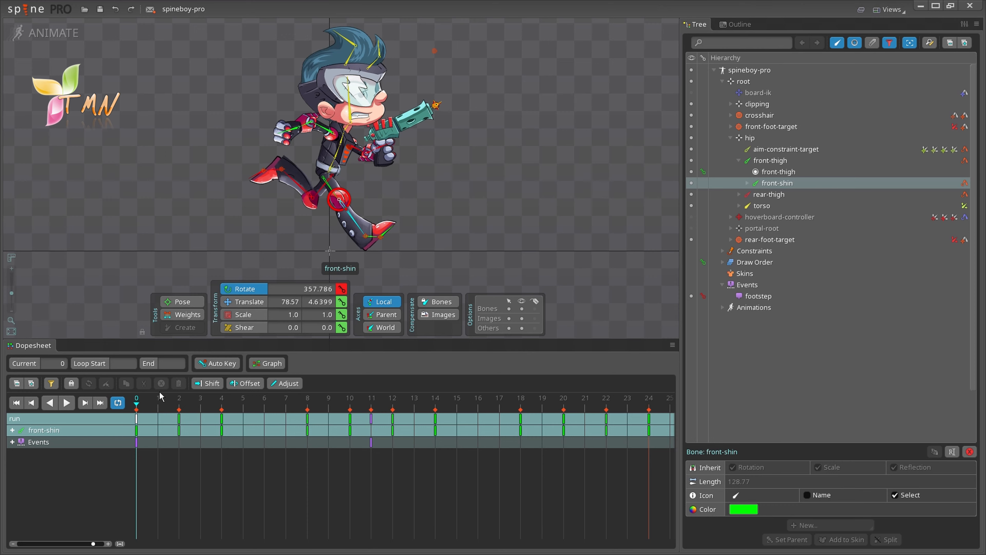
left_click(137, 419)
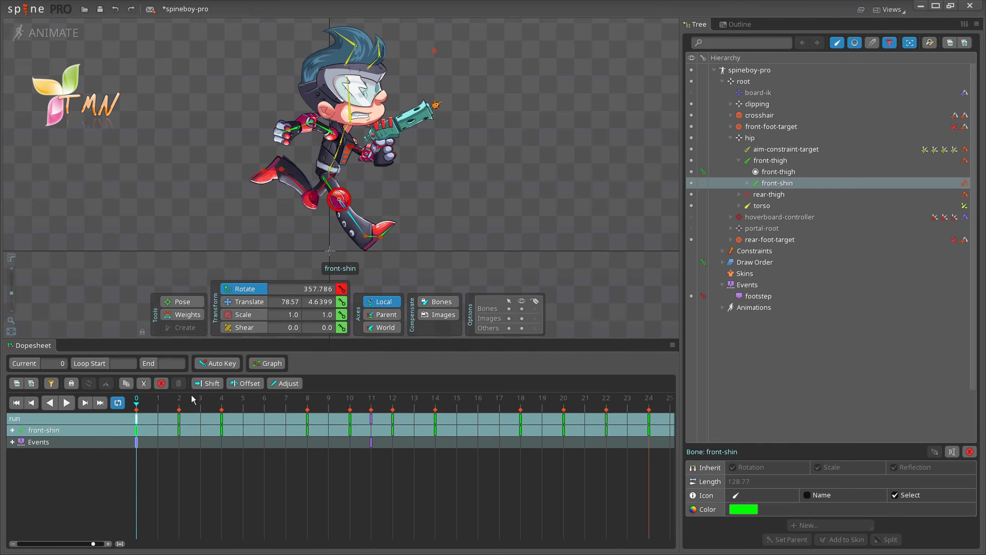
left_click(273, 363)
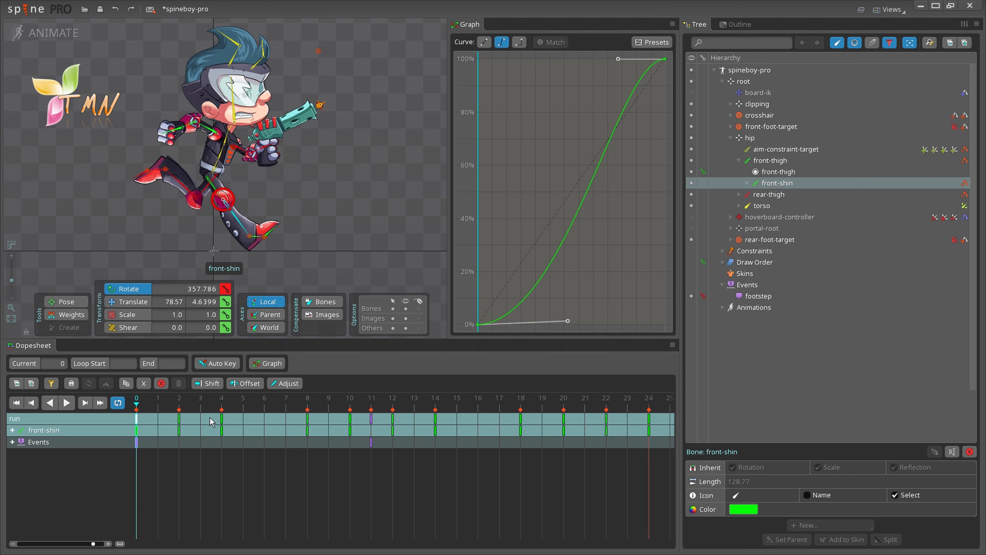
left_click(201, 416)
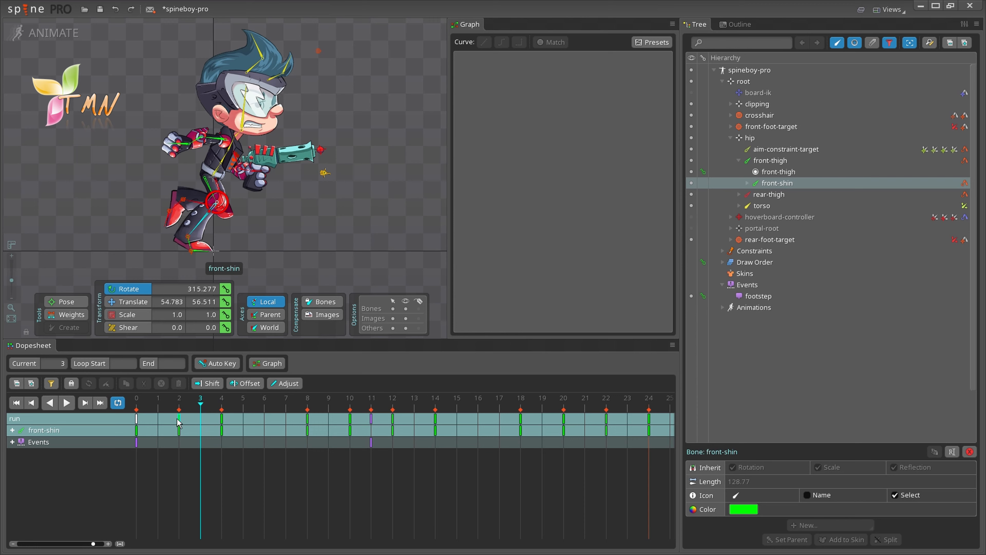
left_click(136, 441)
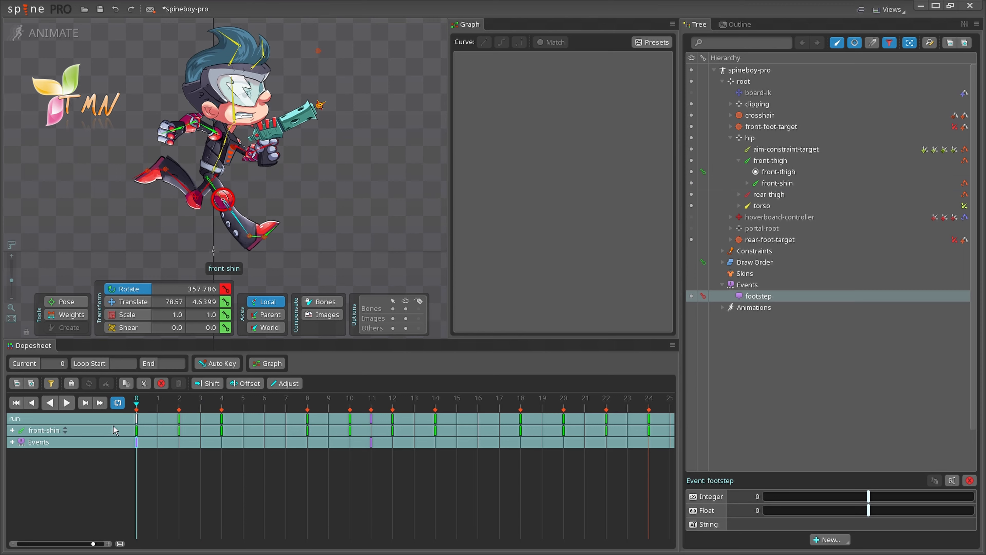
left_click(137, 418)
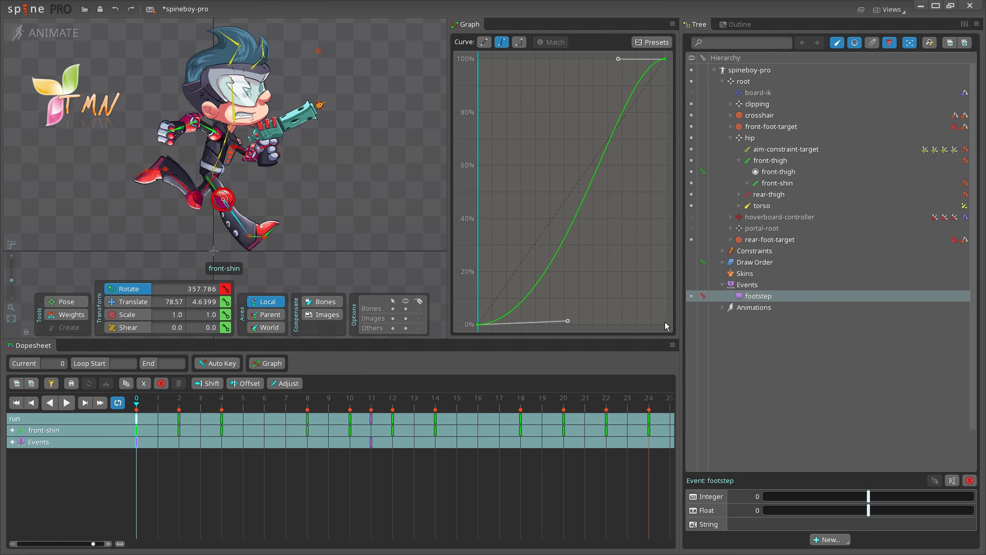
left_click(665, 59)
left_click(483, 42)
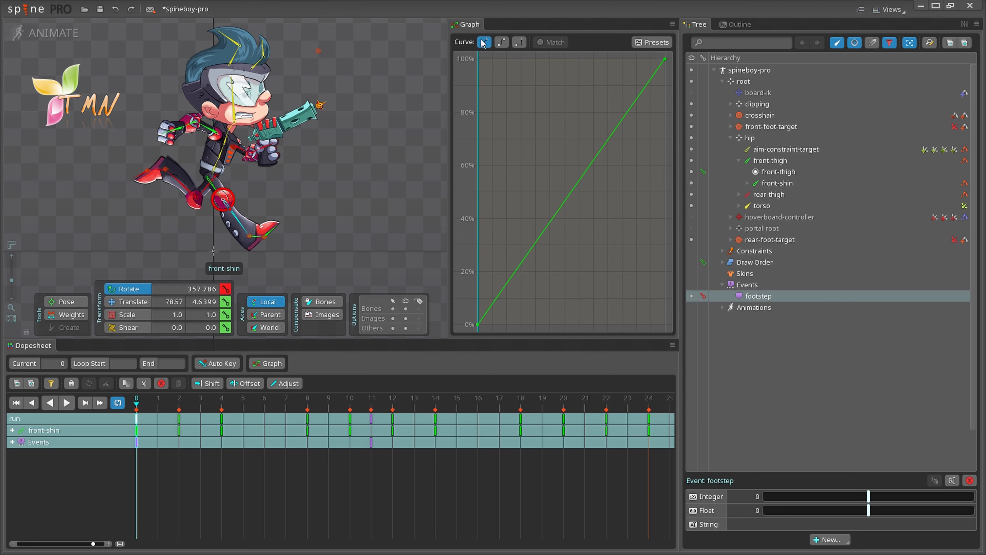
left_click(501, 42)
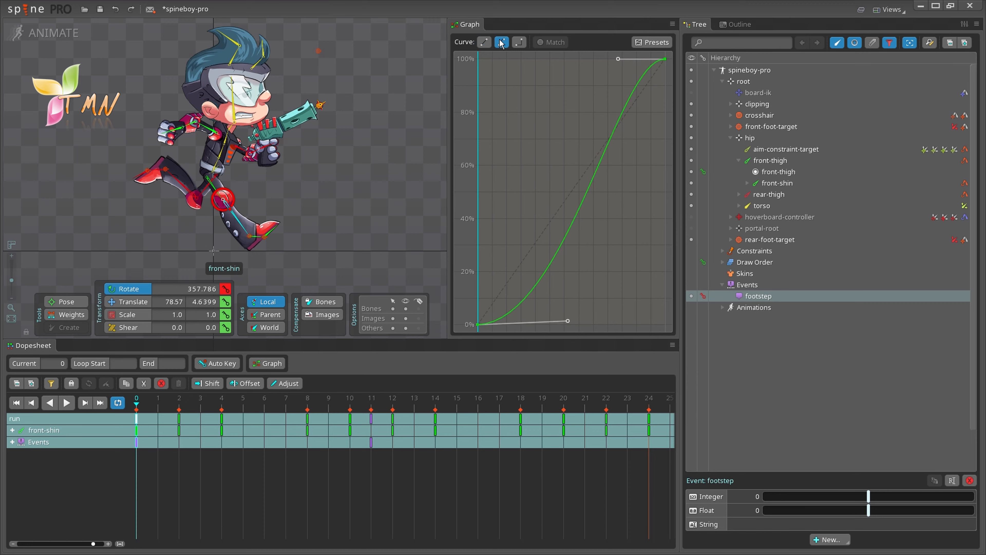
left_click(519, 43)
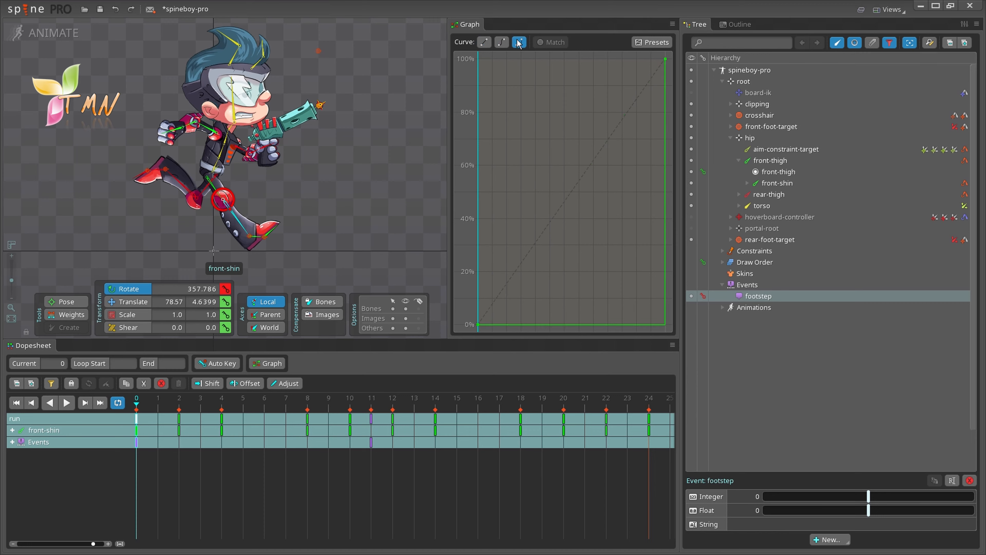
left_click(485, 43)
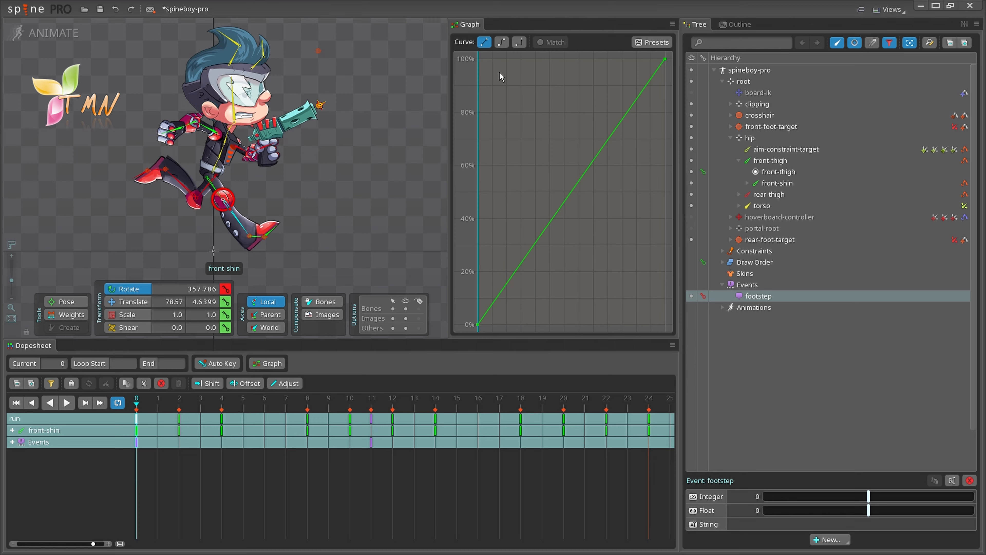
left_click(501, 42)
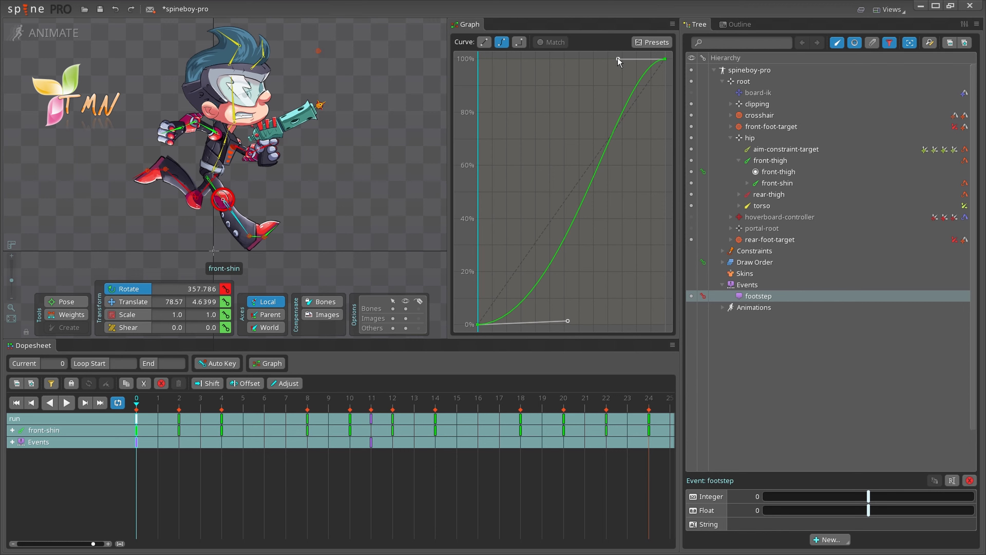
Step: Drag the Bezier handles to about -57% and 147%, preview Stepped, then restore Bezier
left_click_drag(568, 321, 568, 328)
left_click_drag(617, 60, 610, 89)
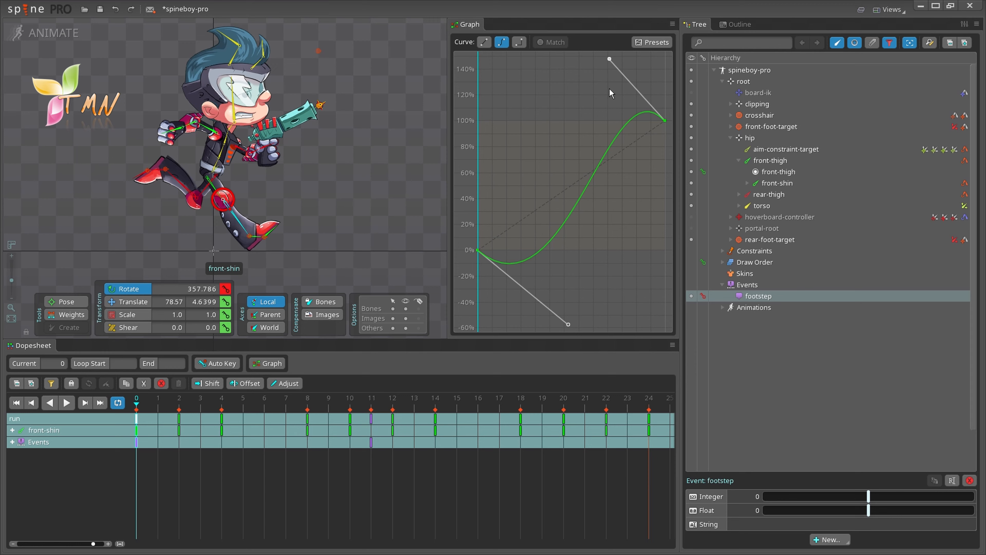
left_click(520, 43)
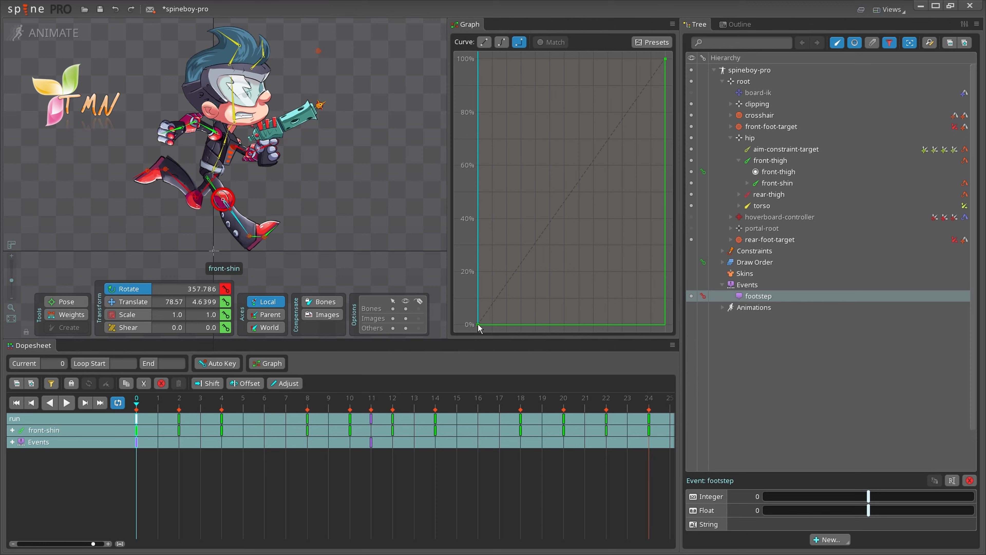
left_click(502, 42)
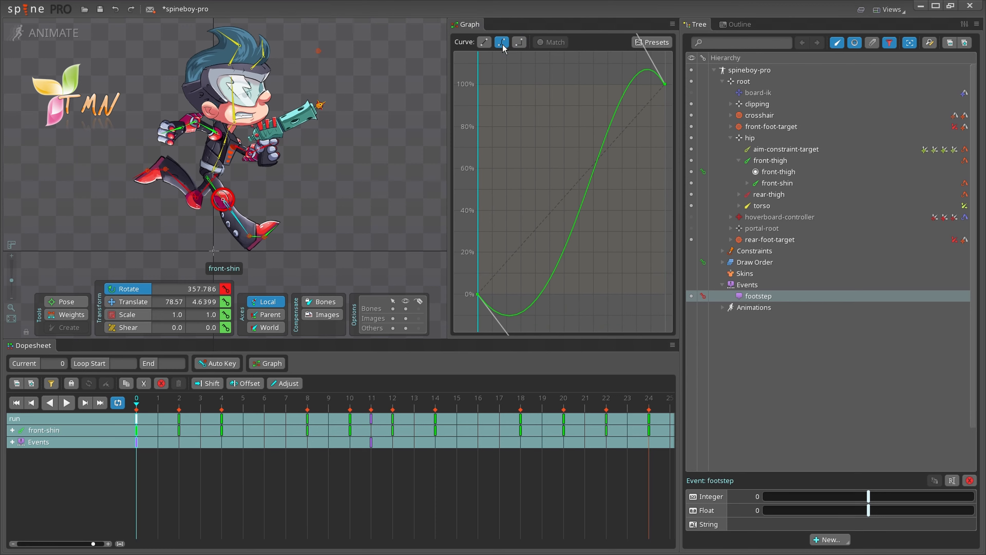
Step: Enable Match on the front-shin frame-0 and frame-2 keys, then pull both handles in to soften the curve
left_click(179, 430)
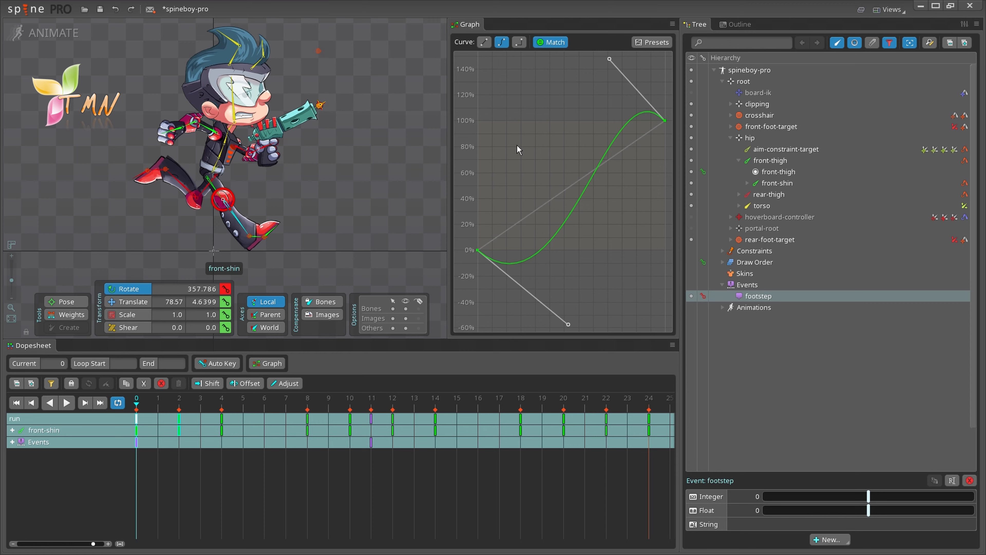
left_click(548, 43)
left_click(158, 427)
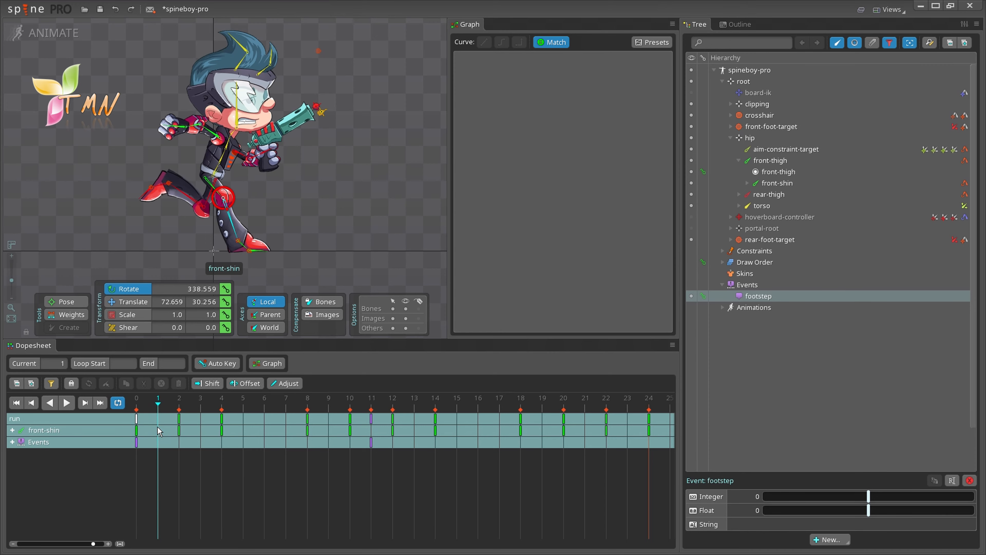
left_click(140, 427)
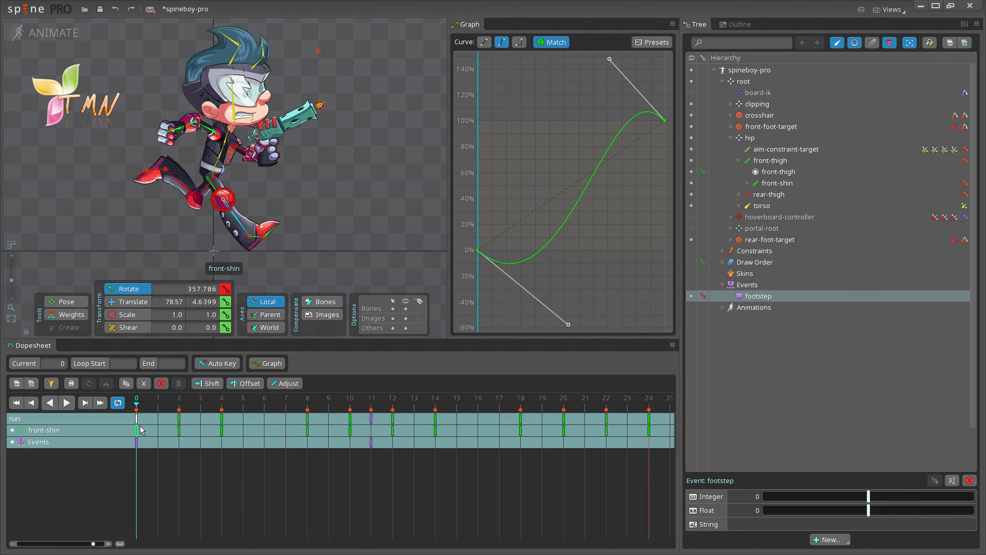
left_click(178, 429)
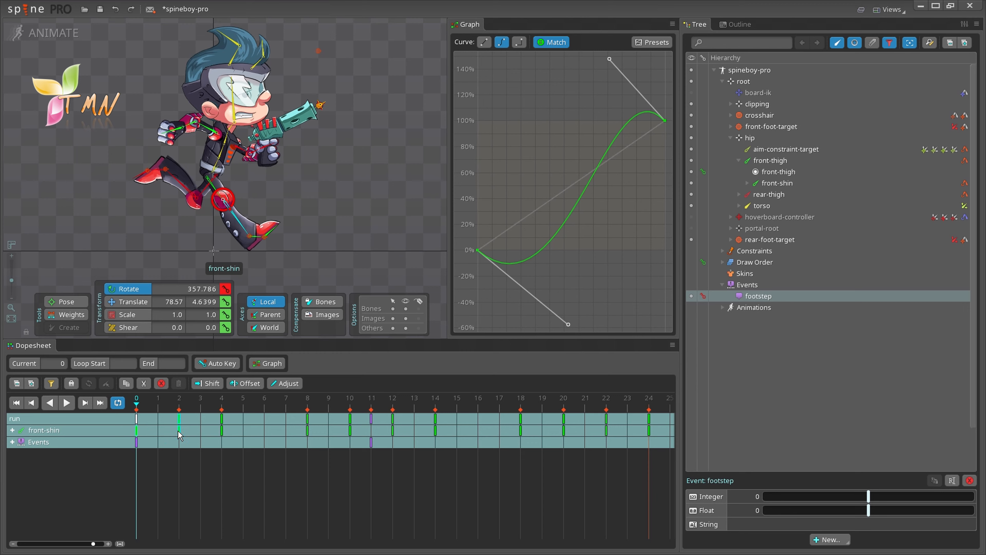
left_click_drag(568, 324, 584, 279)
left_click_drag(610, 59, 604, 84)
Step: Select the curve's end point and show the graph presets list
left_click(665, 105)
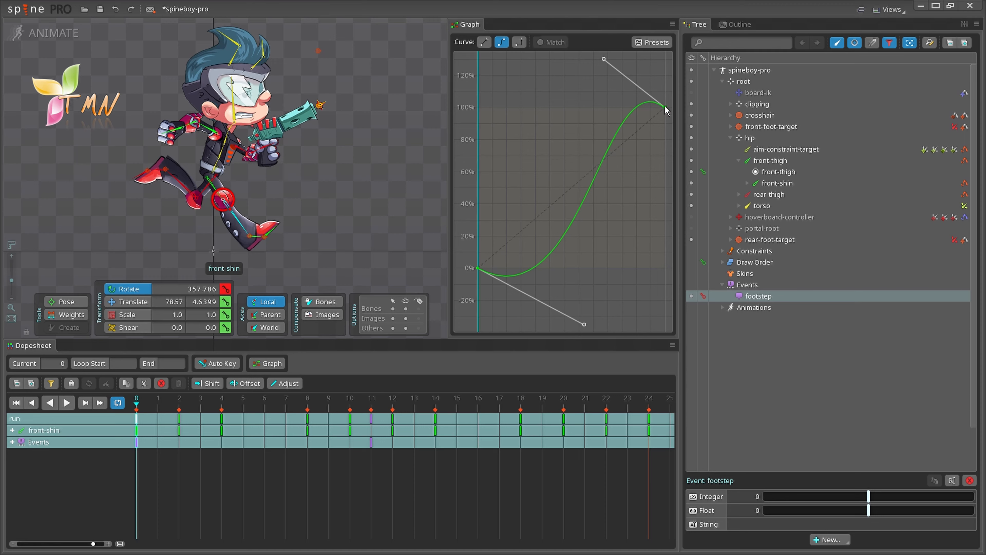
left_click(654, 43)
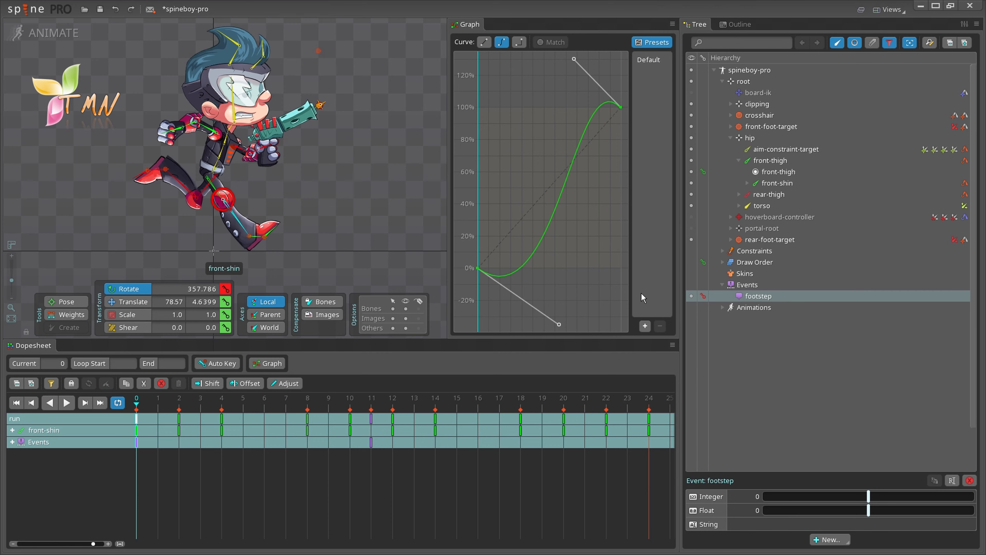
Step: Add a graph preset named SPINE, then rename it to SPINE-PRO
left_click(645, 325)
type("S")
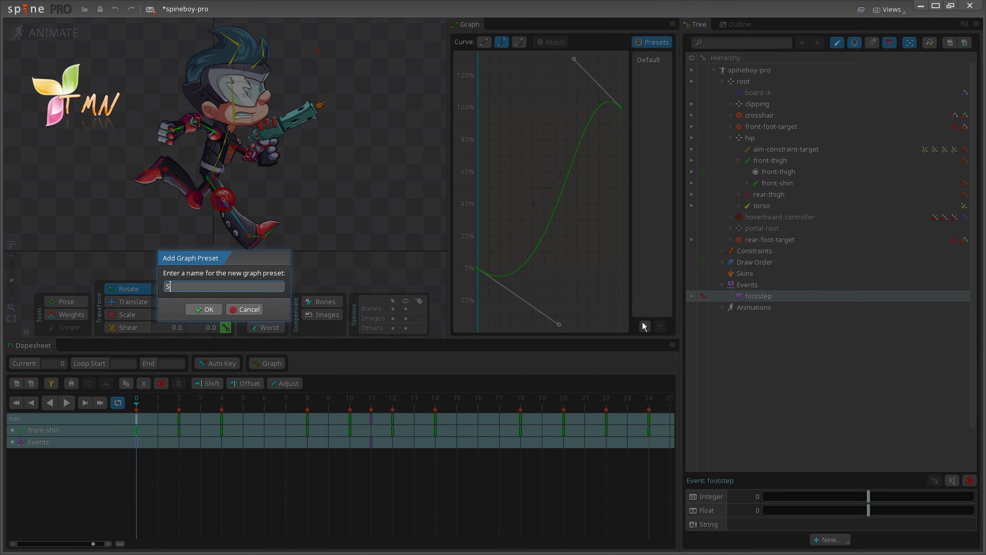
type("PINE")
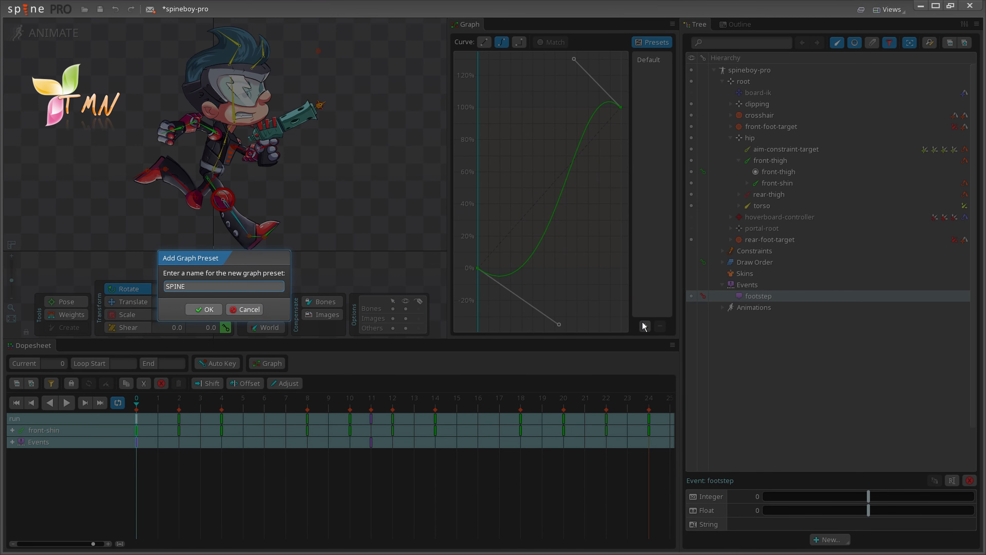
left_click(208, 309)
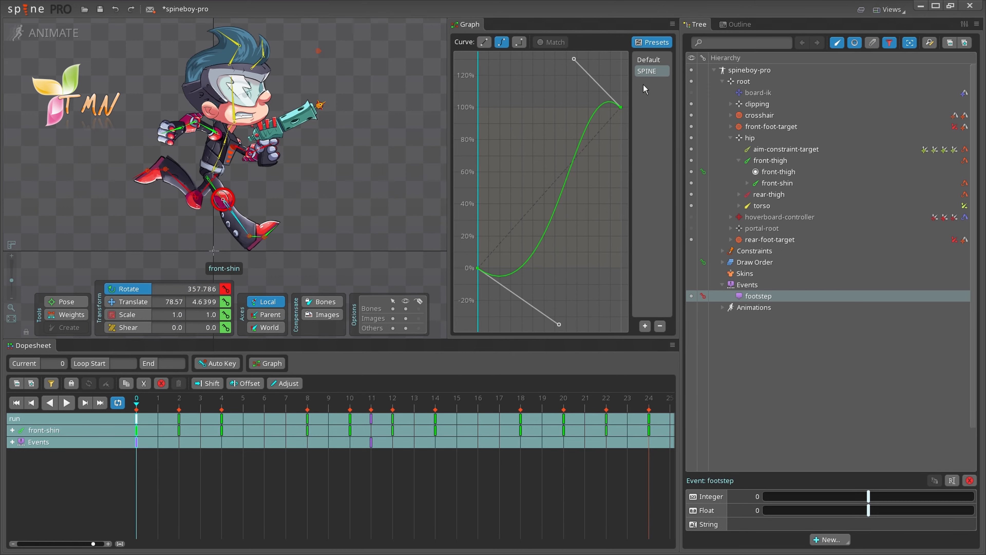
double_click(654, 72)
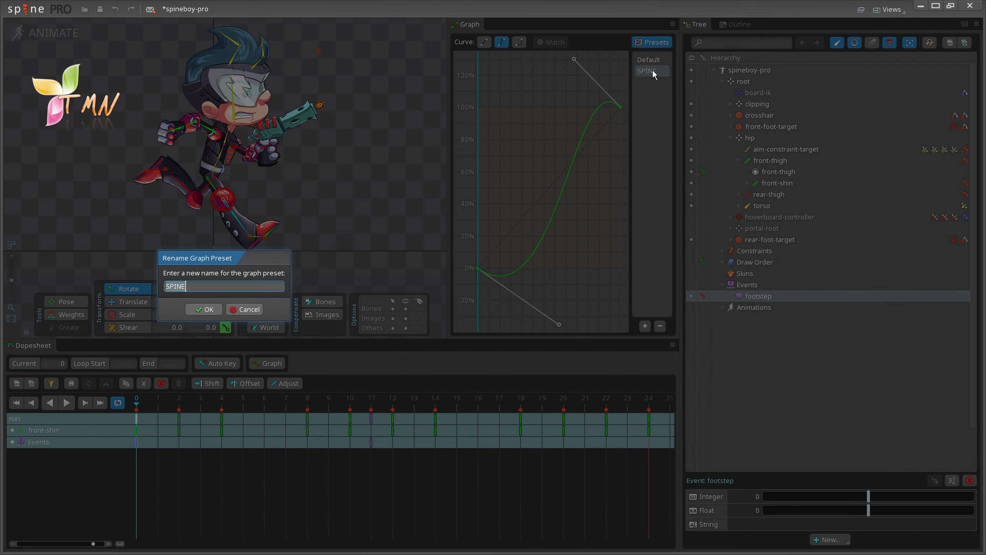
left_click(191, 286)
type("-PRO")
left_click(203, 309)
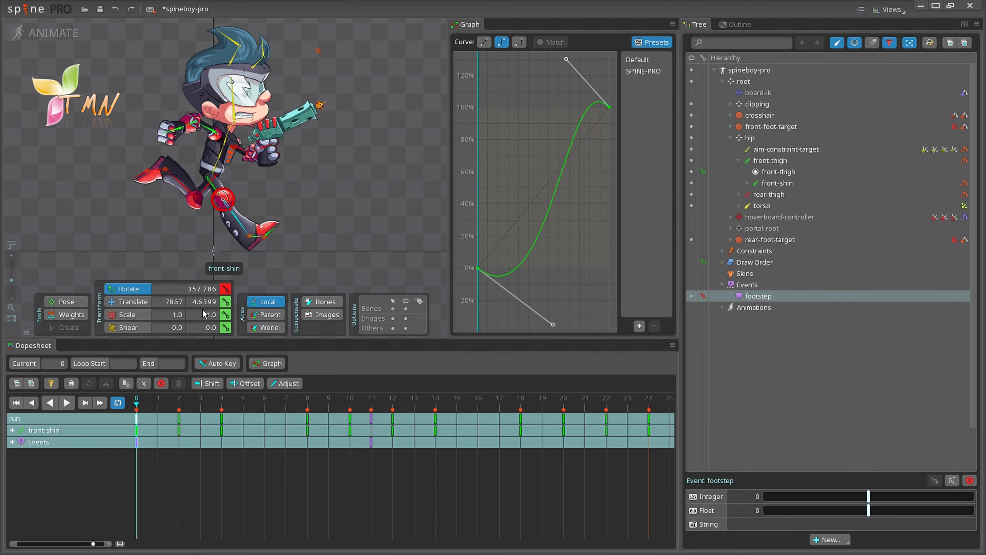